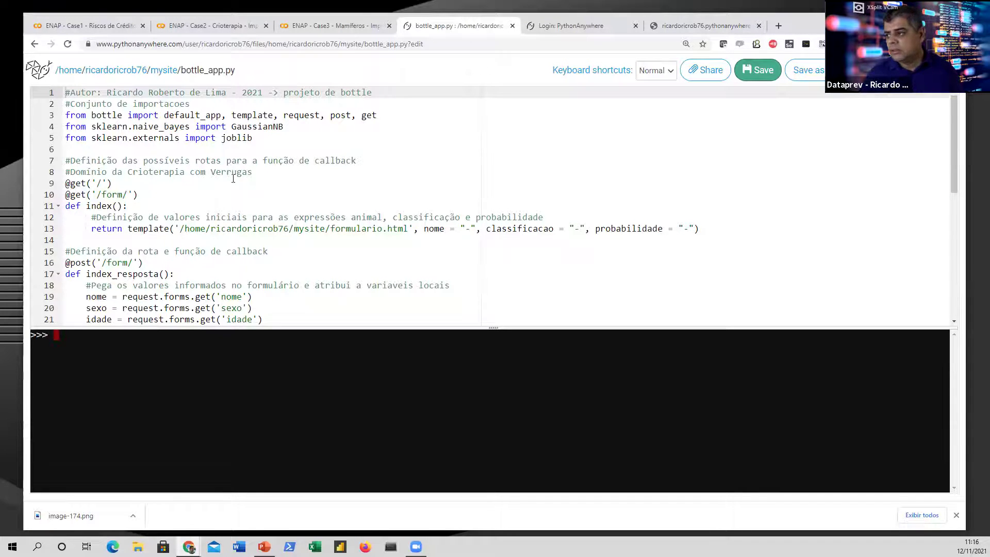
Leave the bottle_app.py editor and reload the web app from its configuration page.
left_click_drag(301, 327, 296, 379)
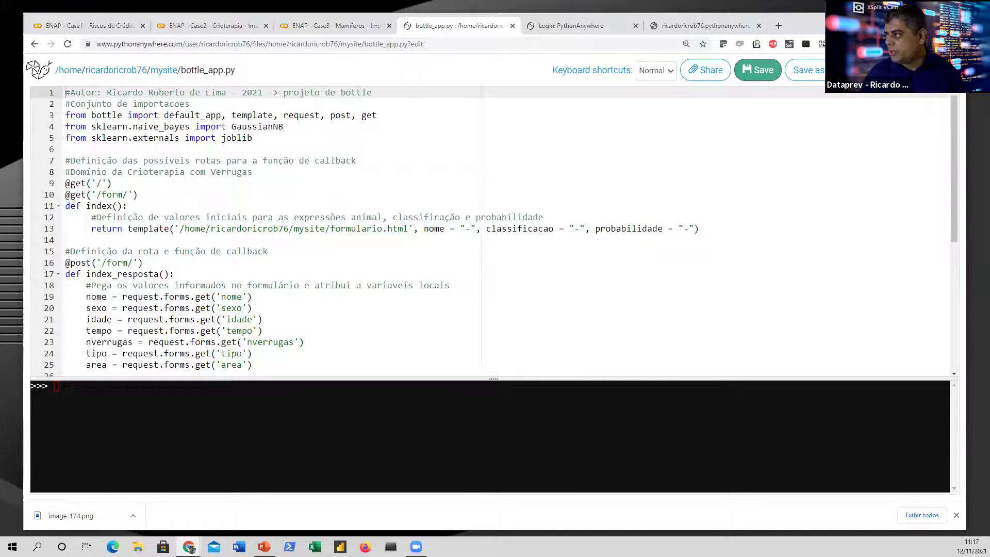
key("ctrl+r")
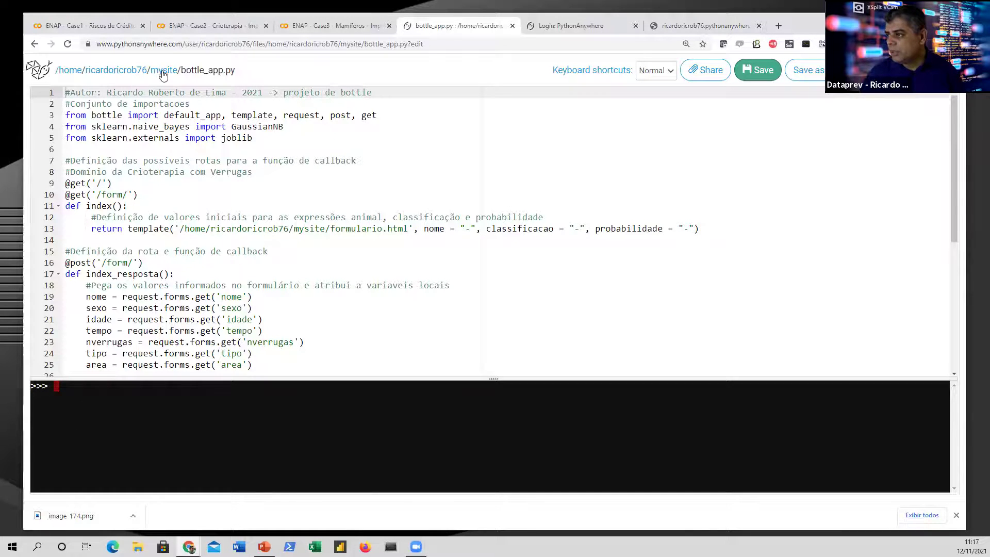
left_click(132, 75)
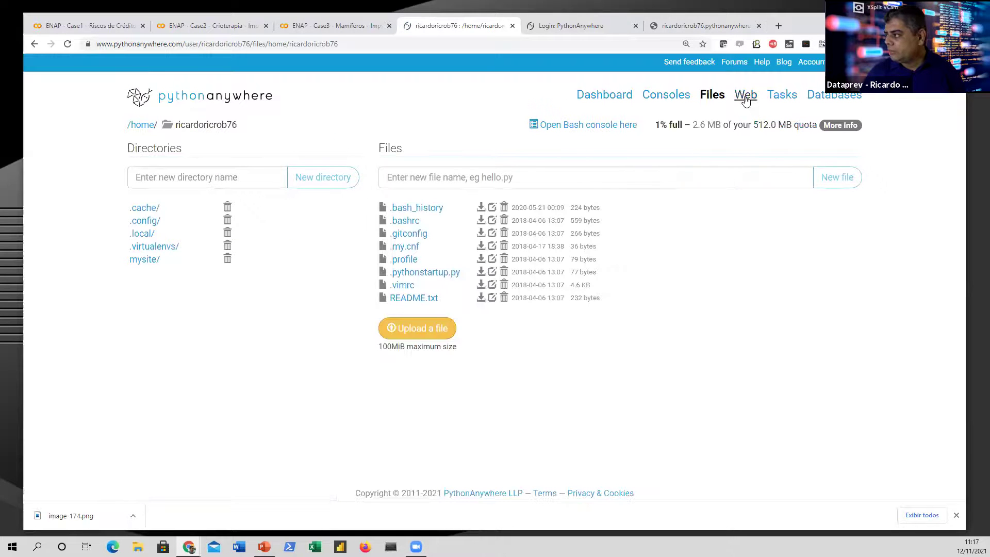
left_click(745, 100)
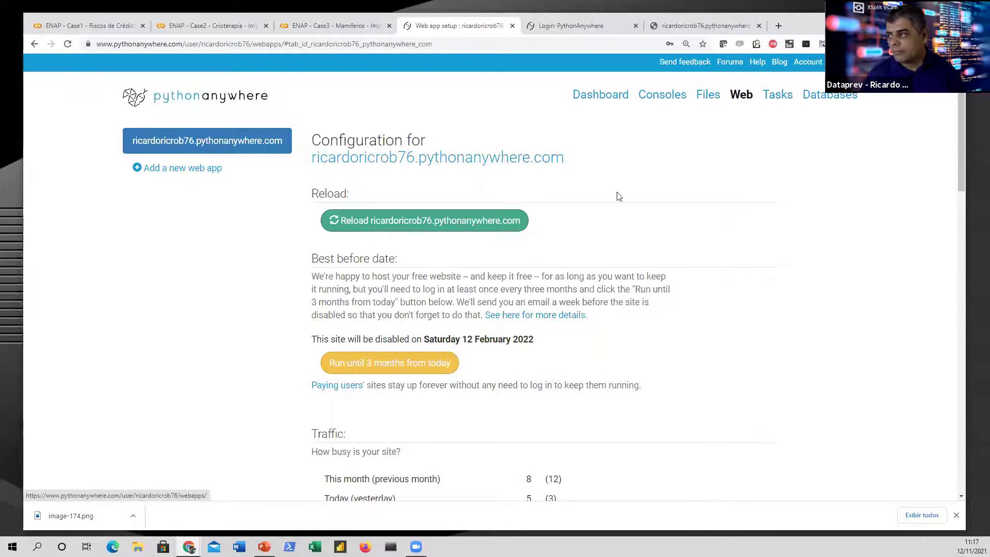
left_click(390, 222)
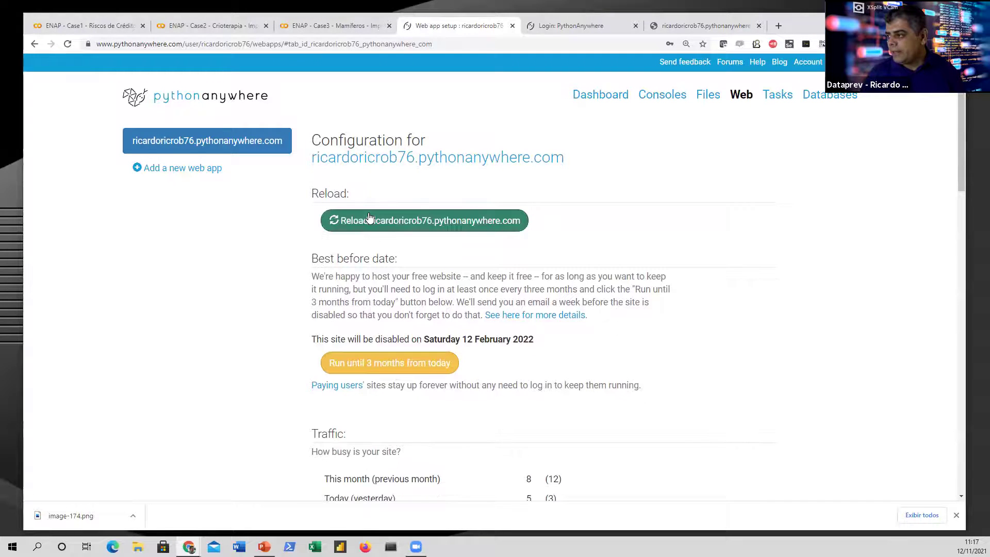
Refresh the published site to load the wart cryotherapy classification form and look over its fields.
left_click(690, 27)
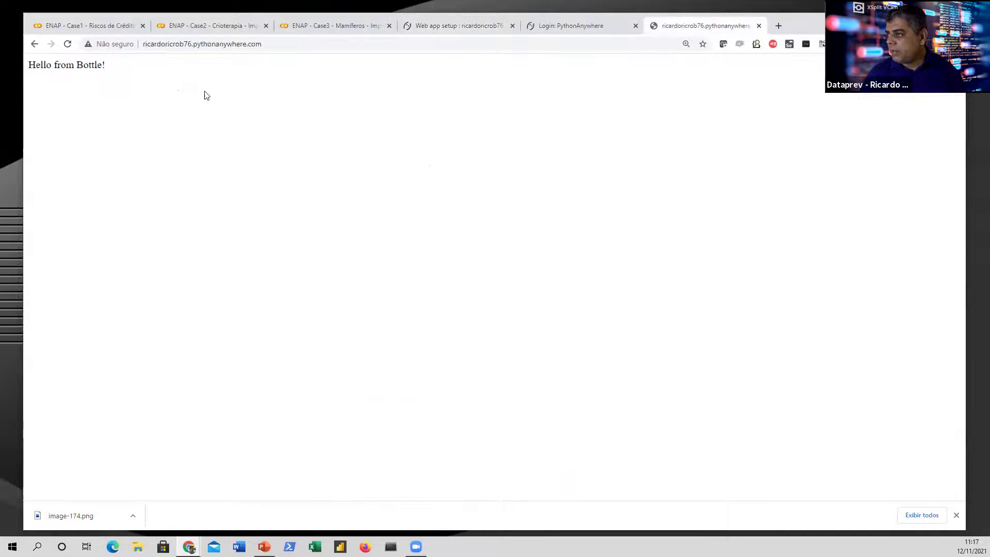
left_click(67, 45)
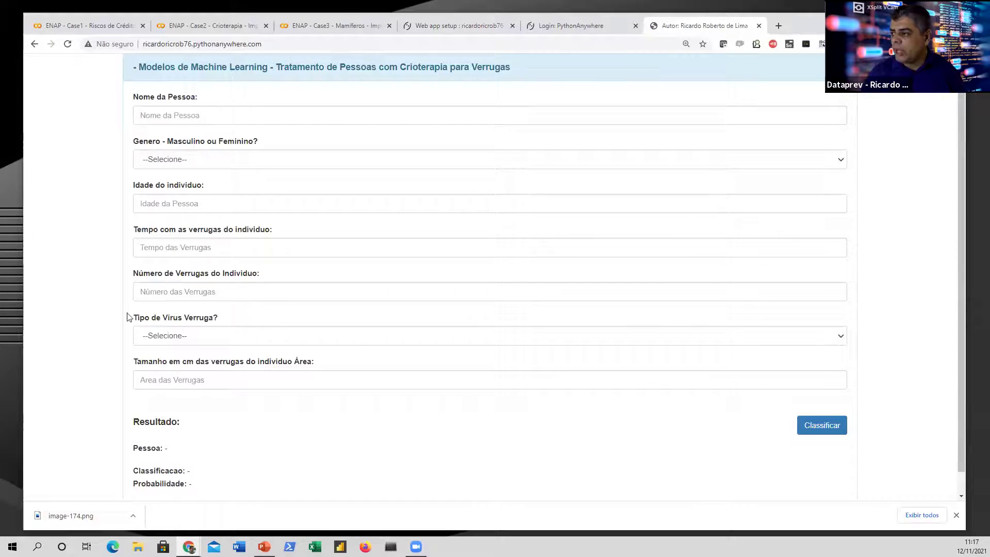
scroll(89, 336, "down", 1)
scroll(108, 314, "up", 1)
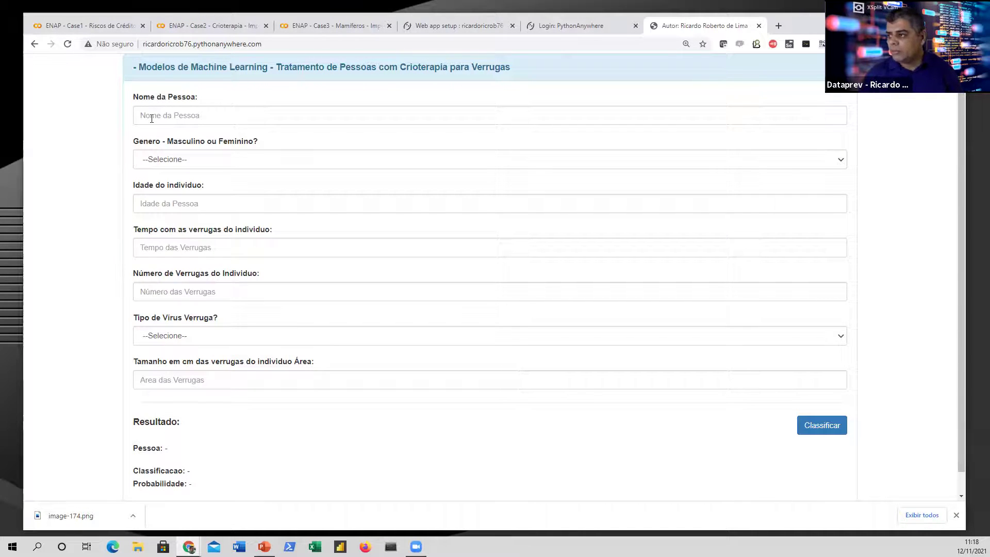
Fill in the person's full name, choose Feminino as the gender, and set the age to 42.
left_click(151, 117)
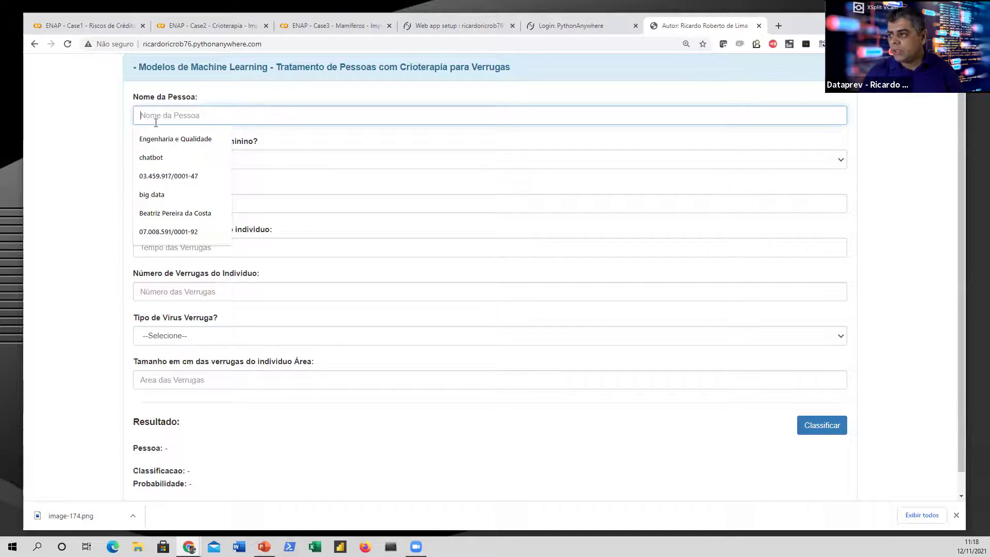
left_click(177, 213)
left_click(168, 162)
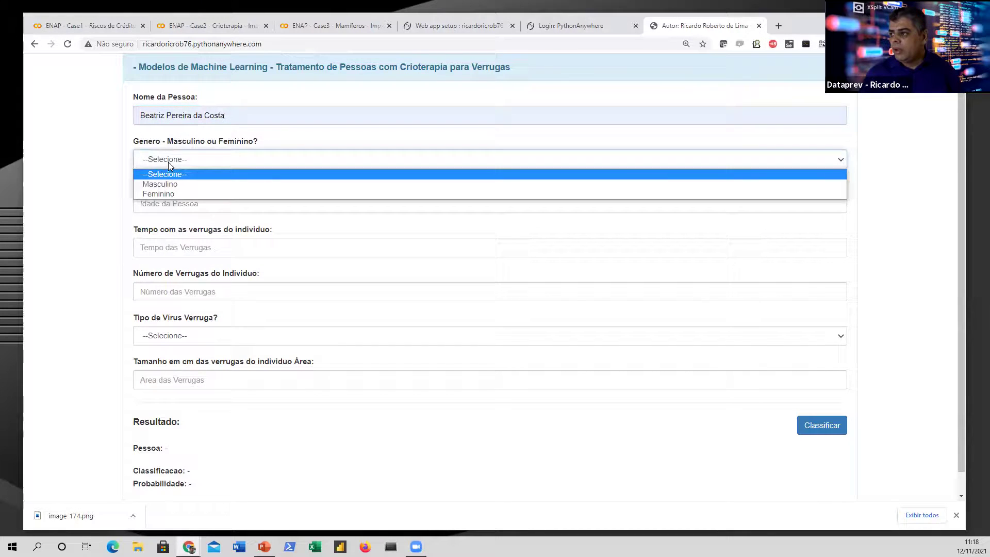
left_click(165, 193)
left_click(191, 202)
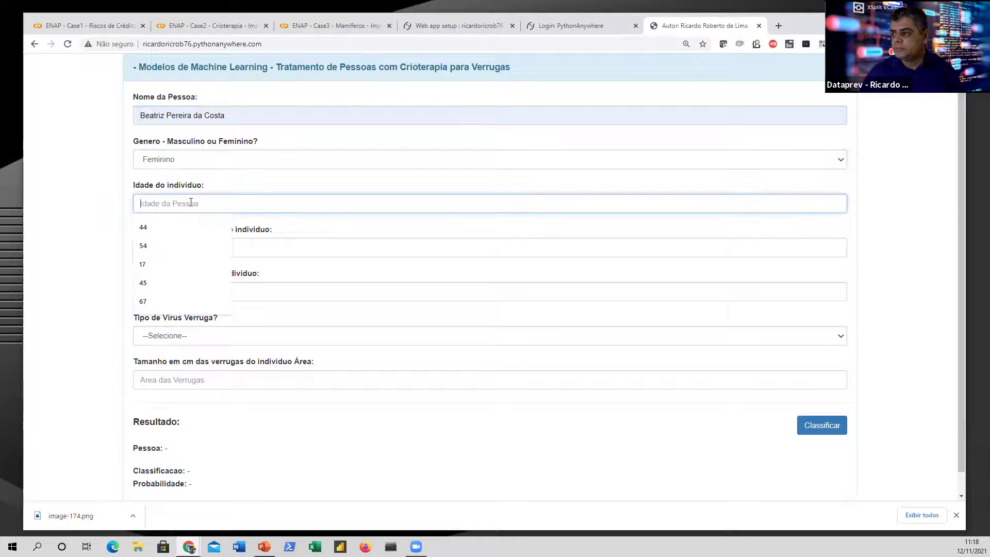
type("42")
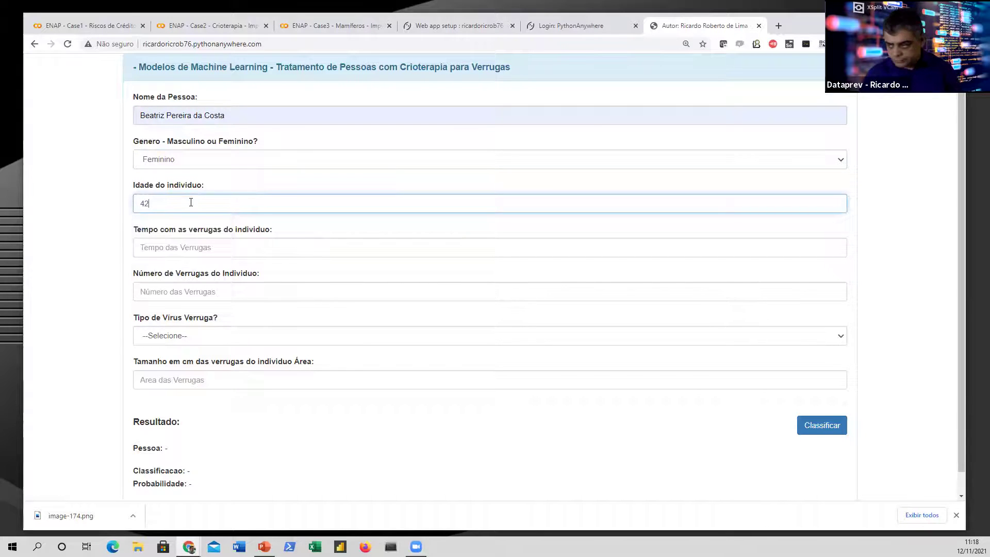
Set the wart duration to 2, the number of warts to 3, the virus type to Virus 1, and the wart area to 2.
left_click(153, 252)
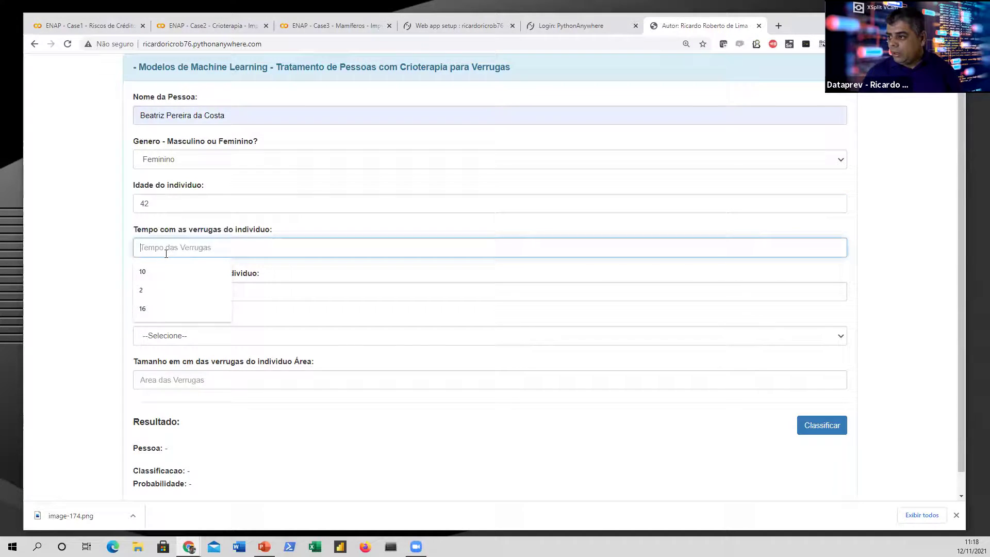
left_click(151, 288)
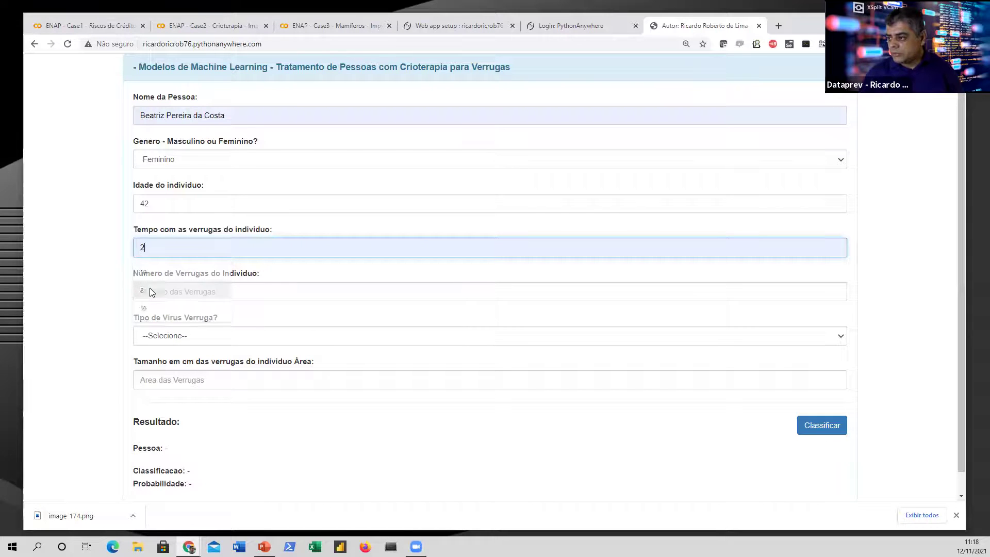
left_click(158, 296)
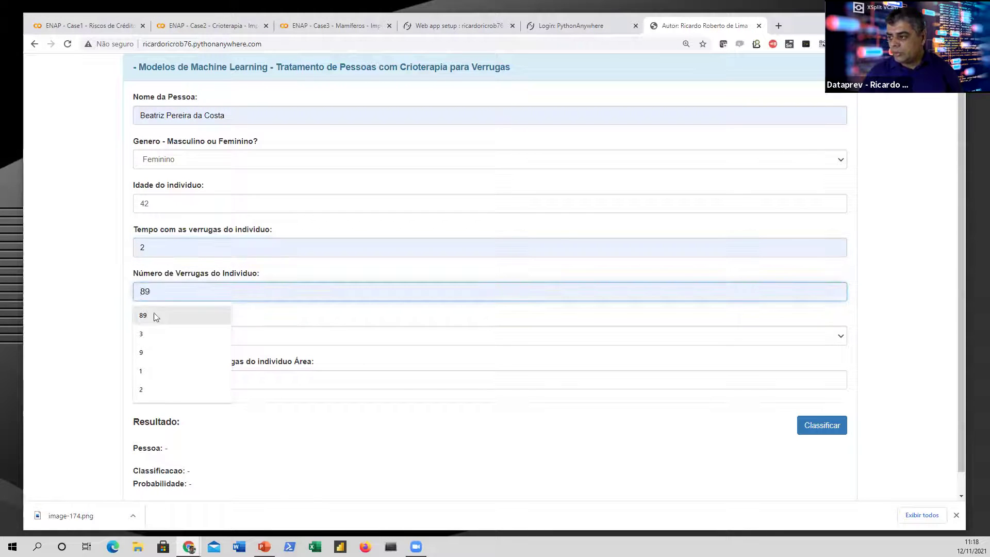
left_click(150, 336)
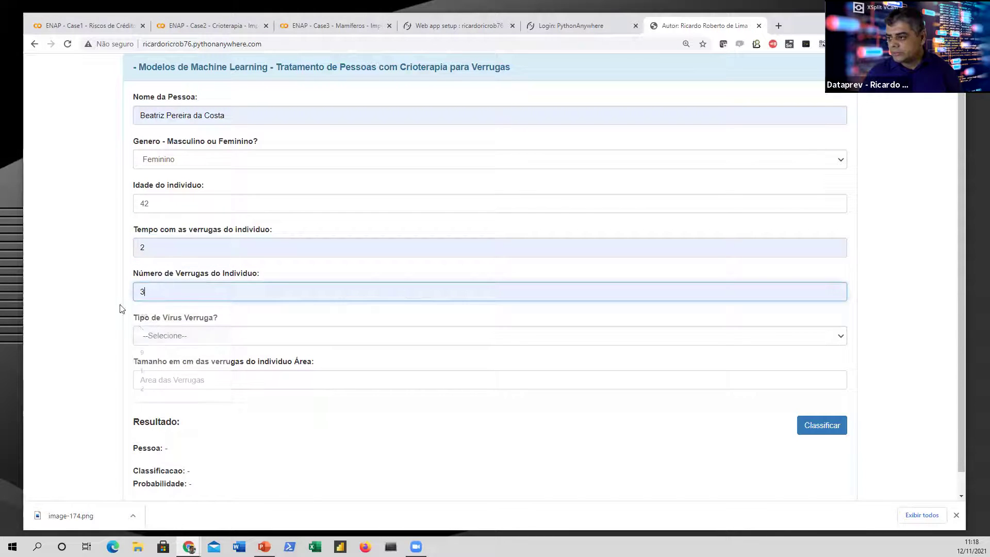
left_click(151, 335)
left_click(145, 362)
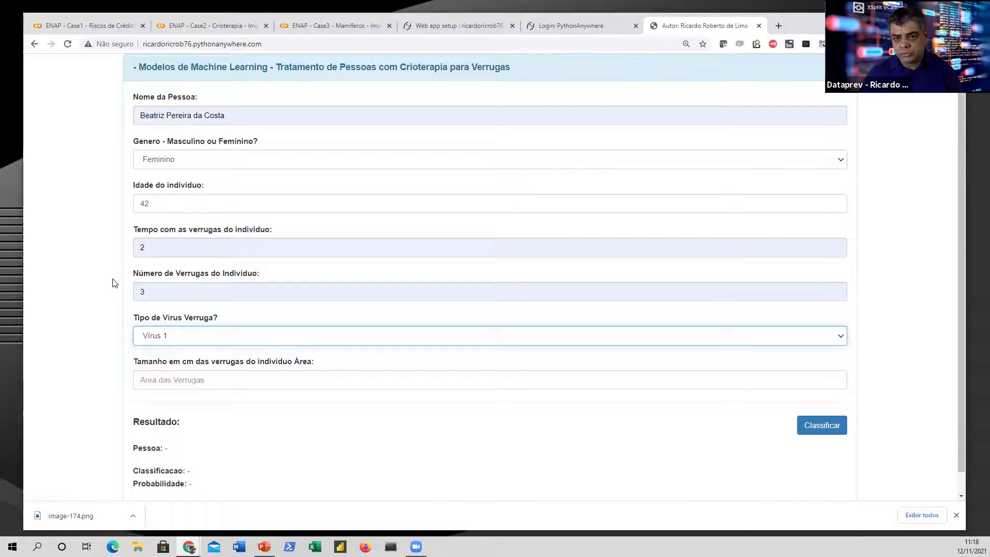
left_click(189, 380)
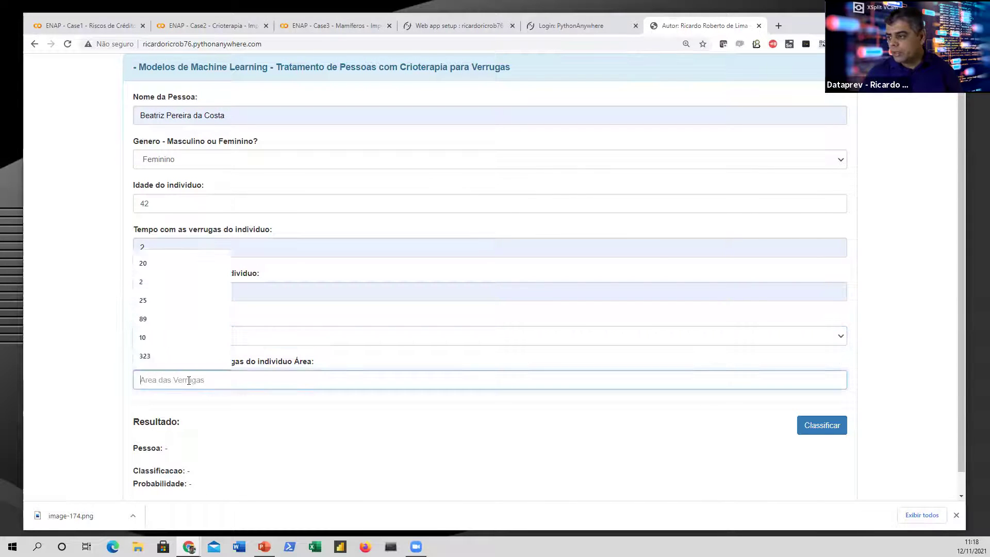
left_click(146, 283)
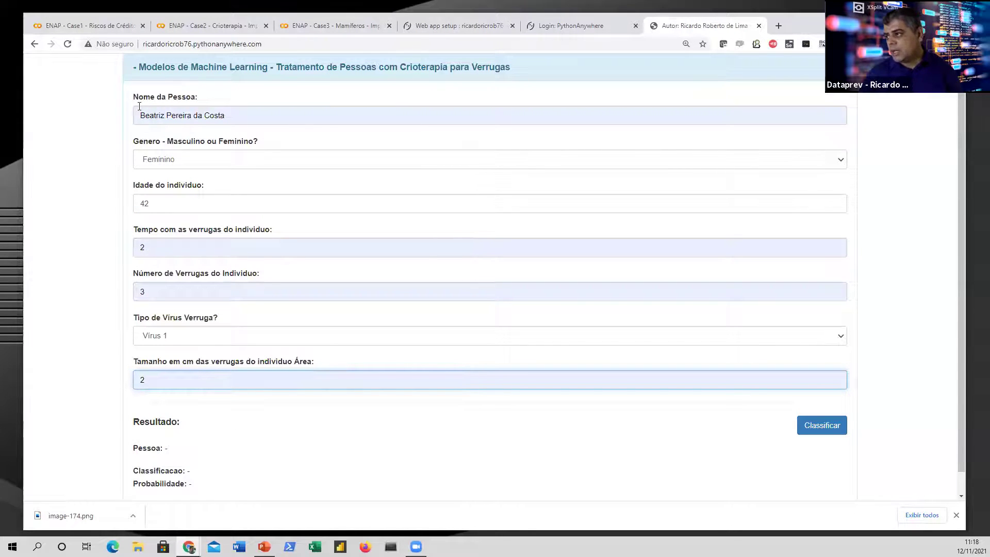
Submit the patient data for classification, then return to the form and reload it blank.
left_click(831, 427)
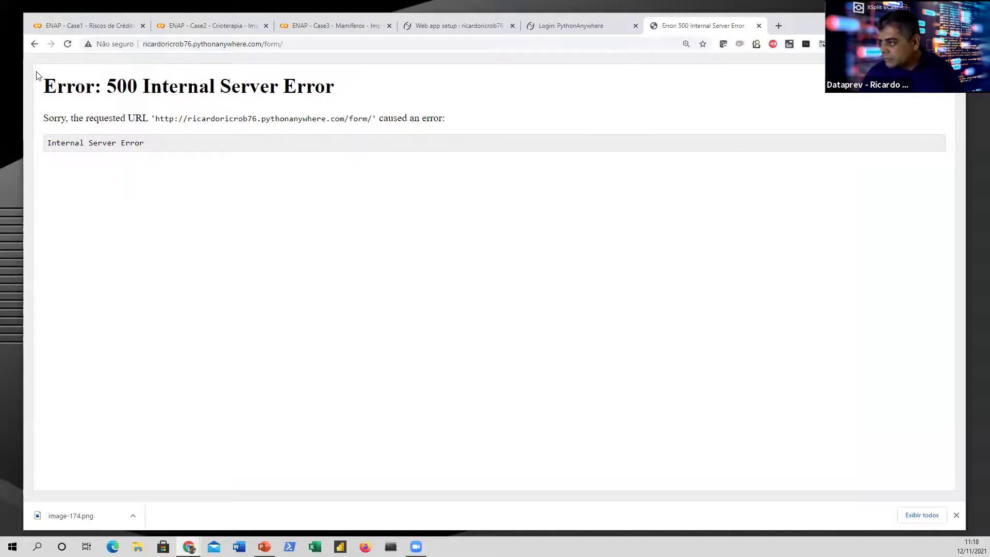
left_click(34, 44)
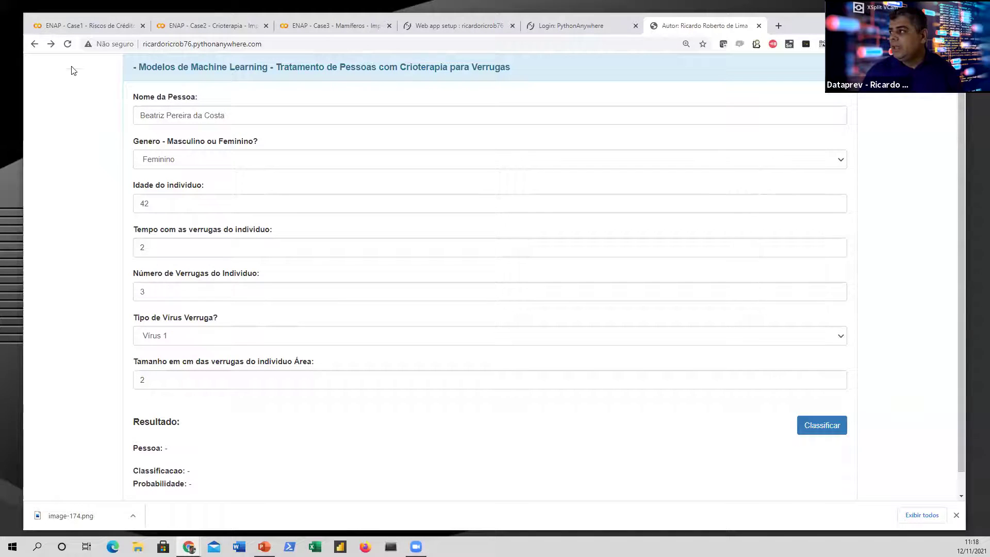
left_click(67, 44)
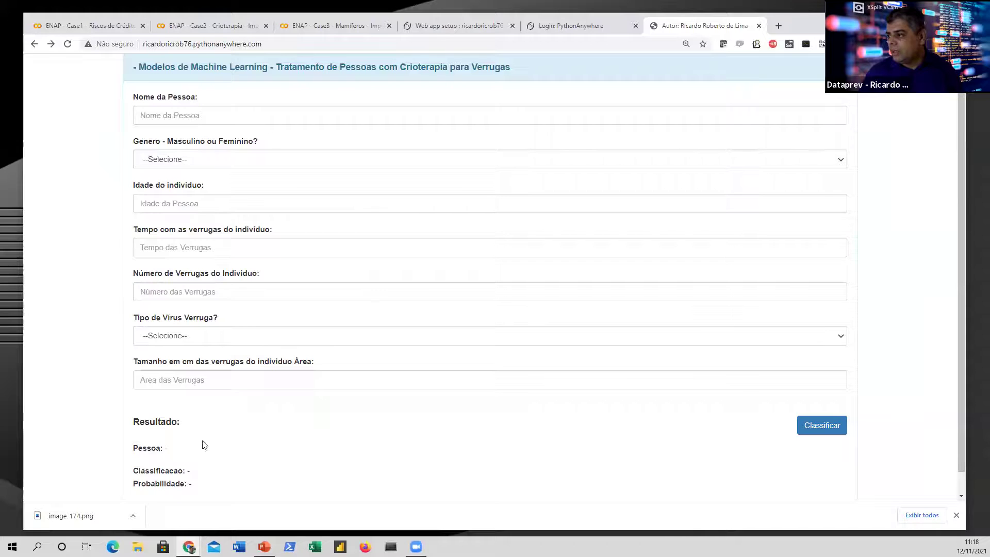
Open the site's access log from the web app configuration page, examine its latest entries, and return to the configuration.
left_click(557, 21)
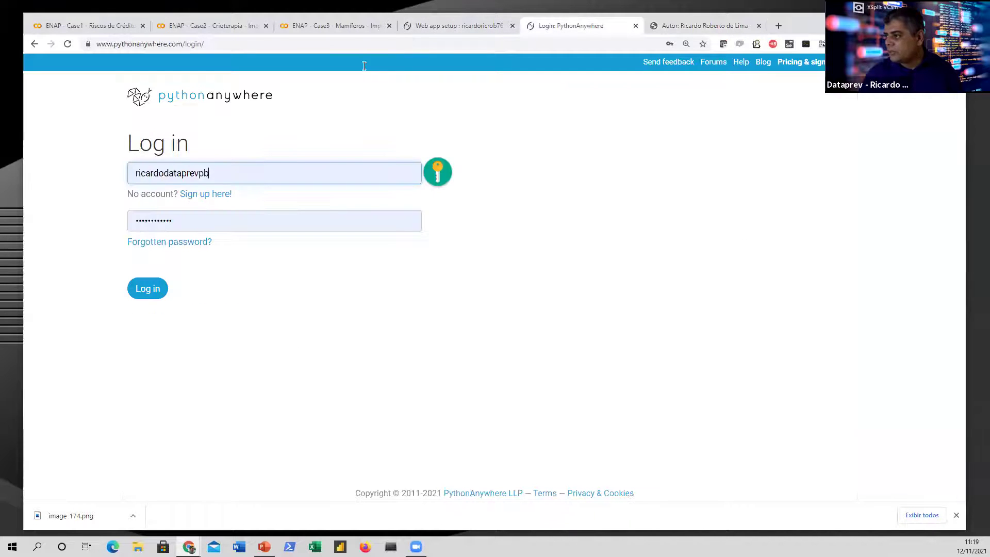
left_click(459, 26)
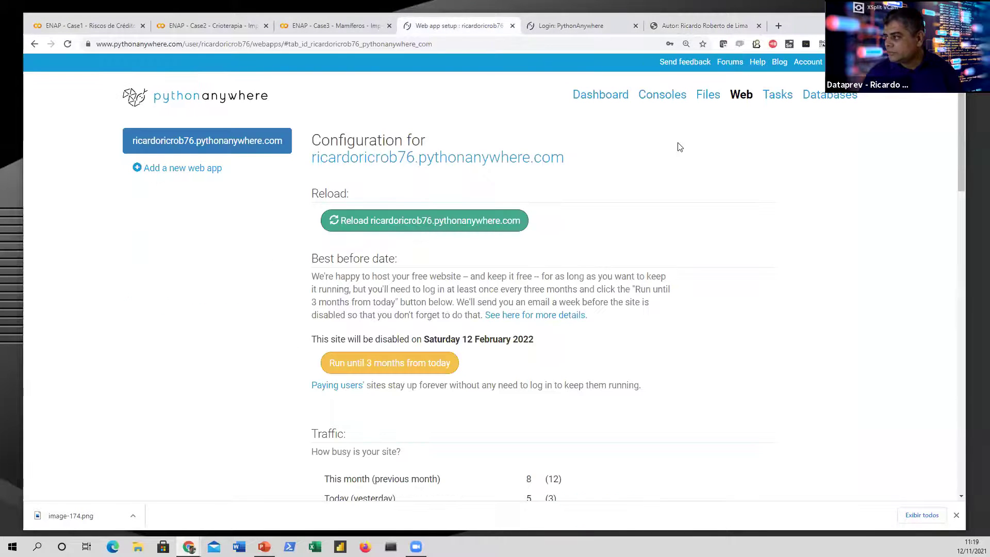
scroll(288, 357, "down", 8)
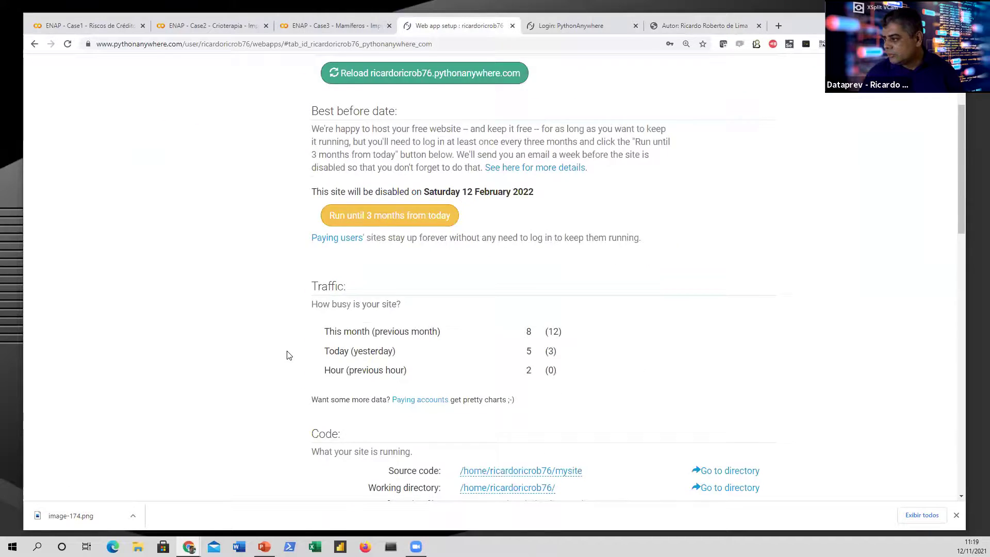
scroll(405, 347, "down", 3)
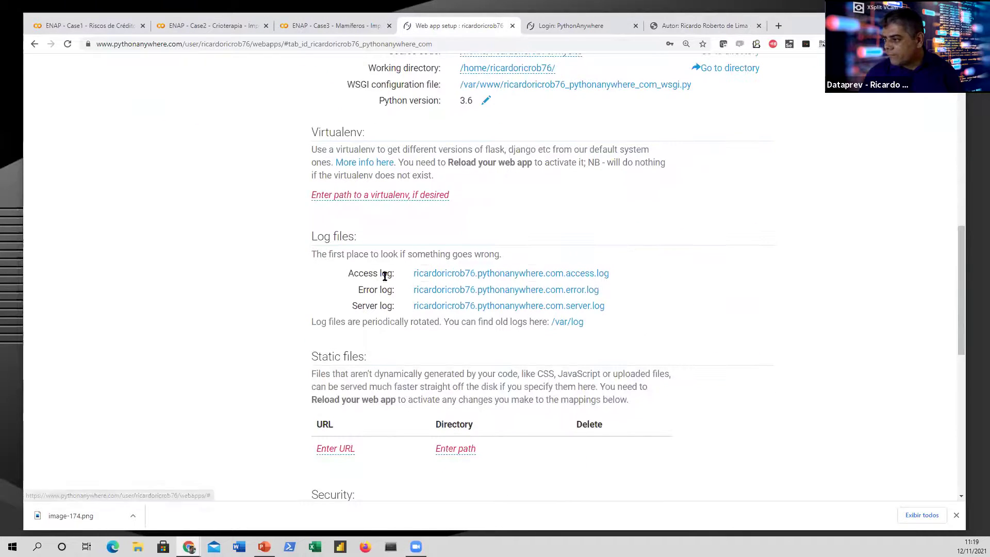
left_click(504, 280)
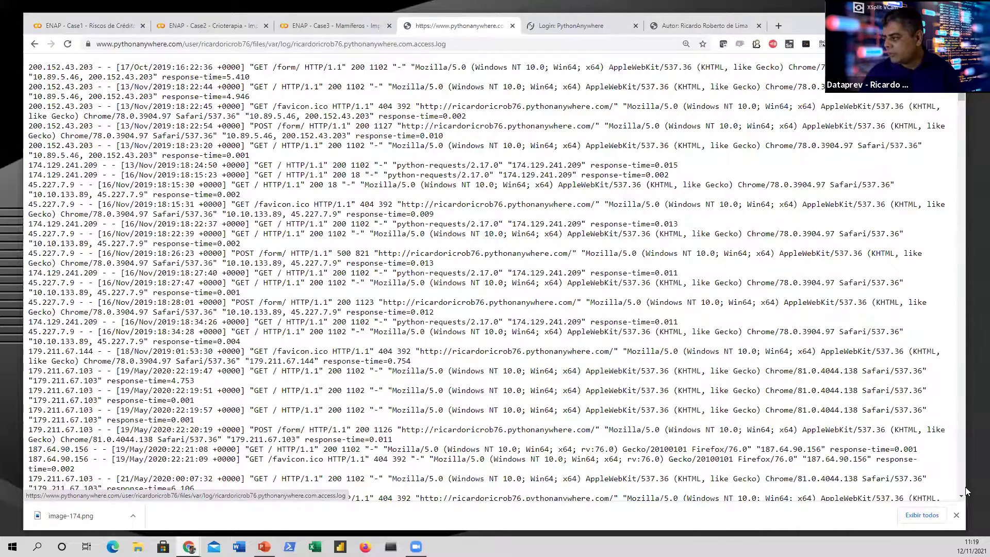
key("End")
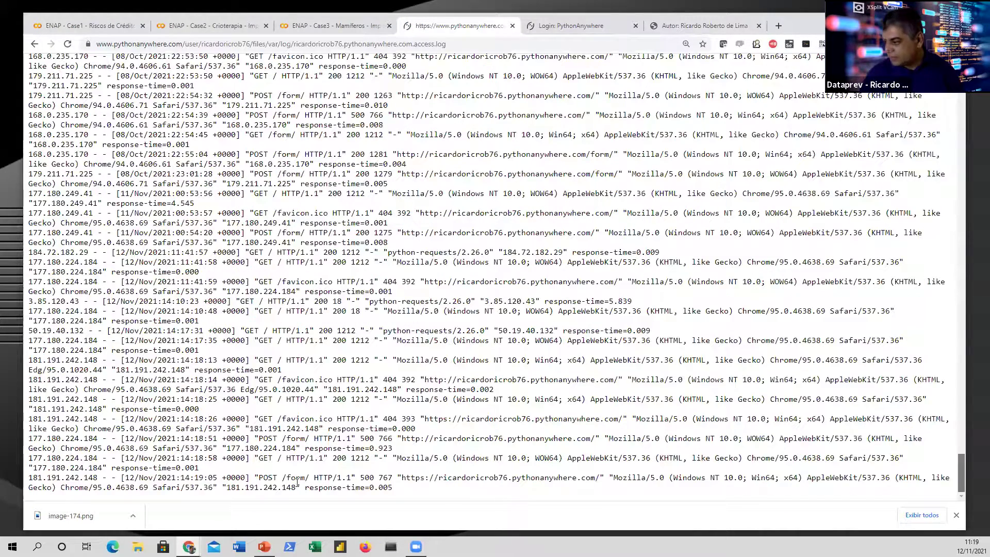
left_click(34, 45)
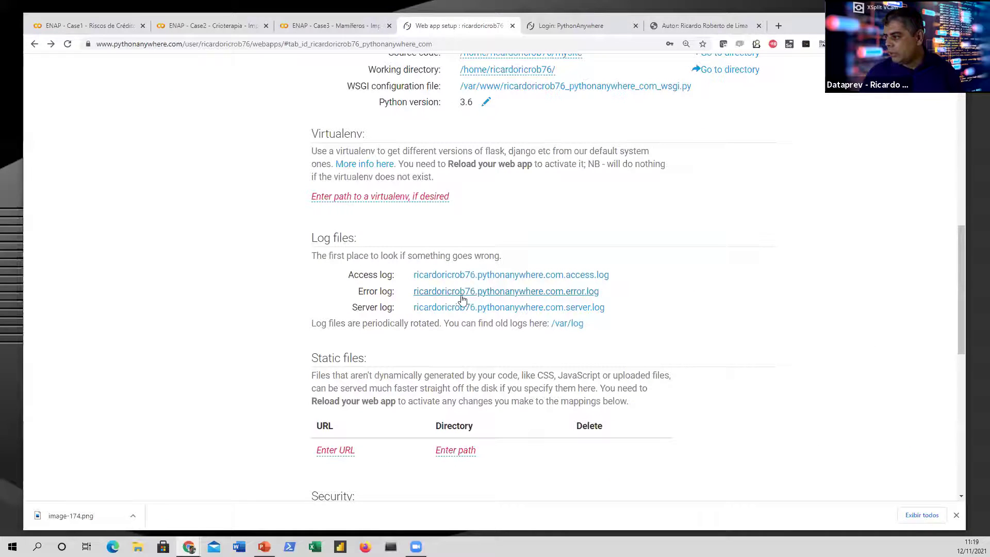
Examine the most recent tracebacks in the site's error log and return to the beginning of the web app configuration page.
left_click(457, 294)
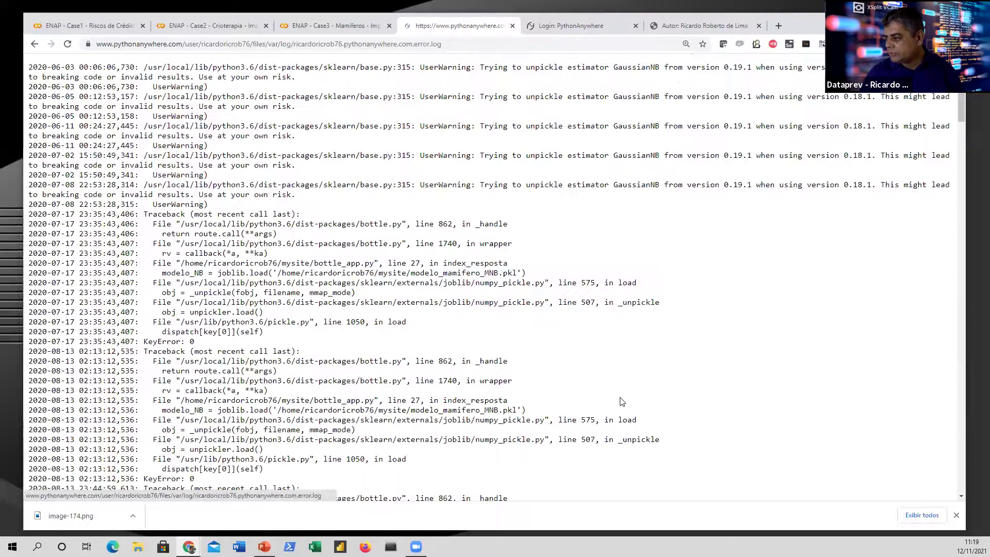
scroll(958, 171, "down", 9)
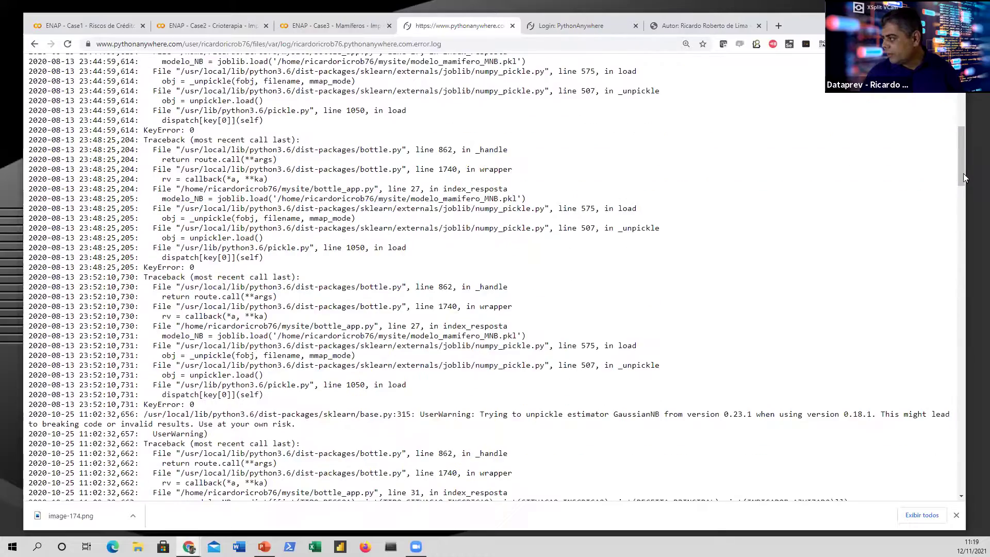
scroll(962, 187, "down", 3)
scroll(463, 468, "down", 20)
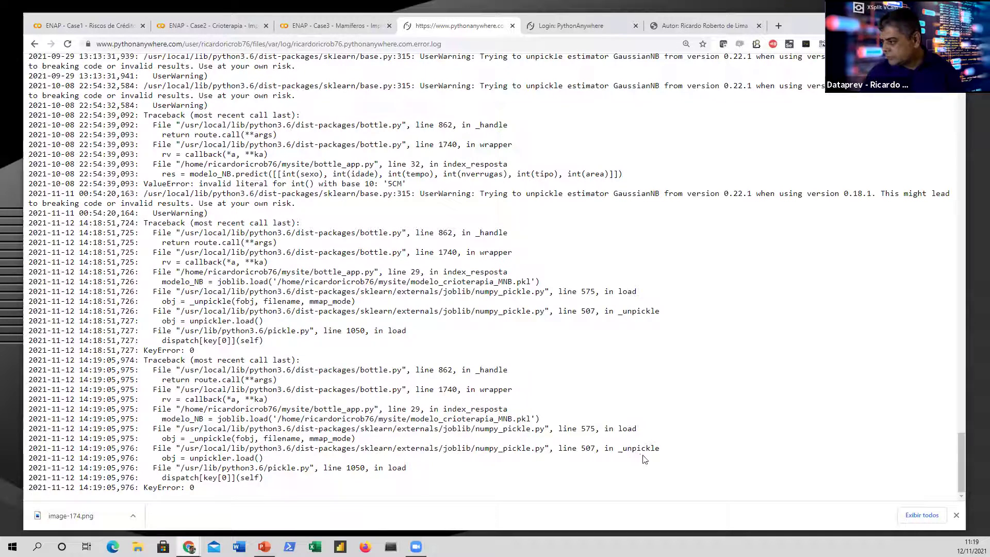
scroll(291, 315, "up", 5)
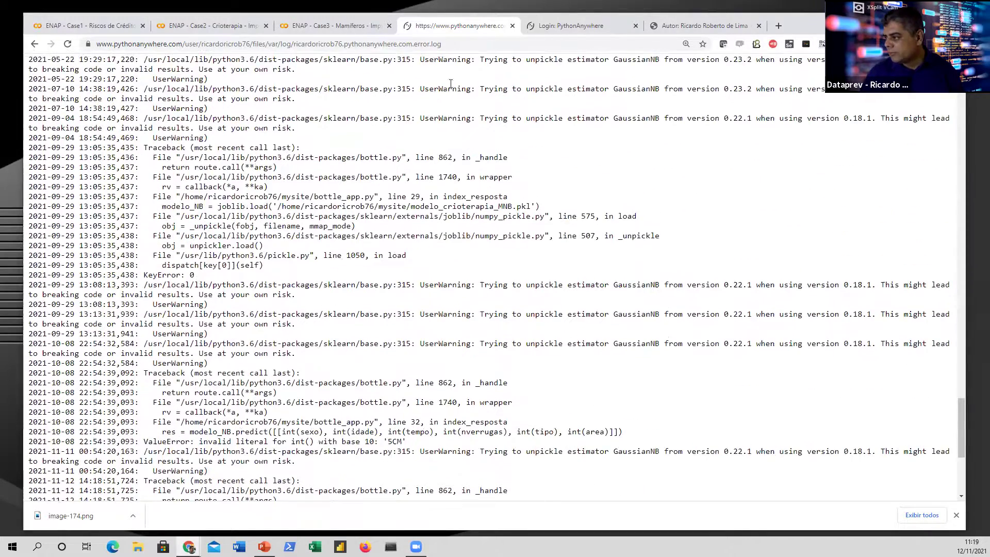
left_click(34, 44)
left_click(50, 44)
left_click(34, 44)
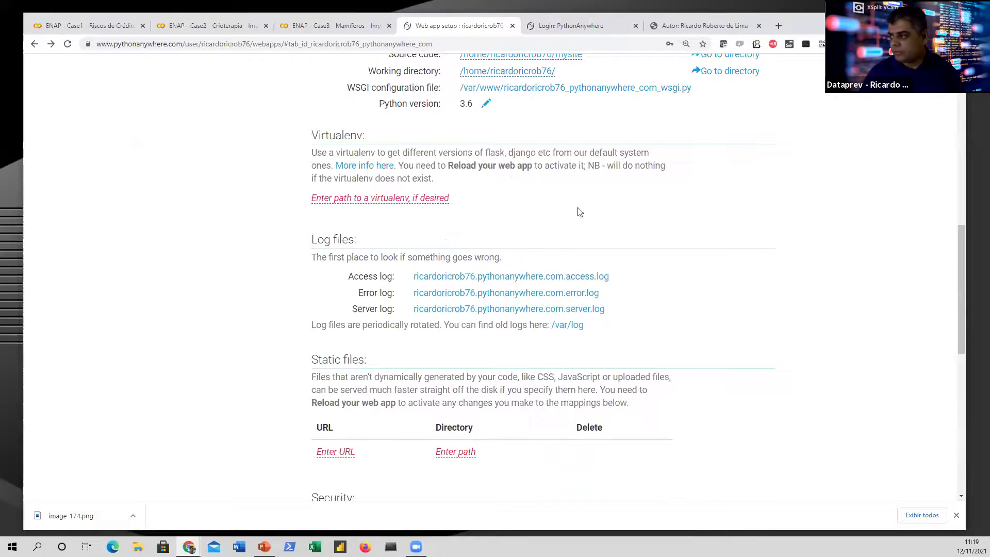
scroll(736, 296, "up", 5)
scroll(684, 267, "up", 6)
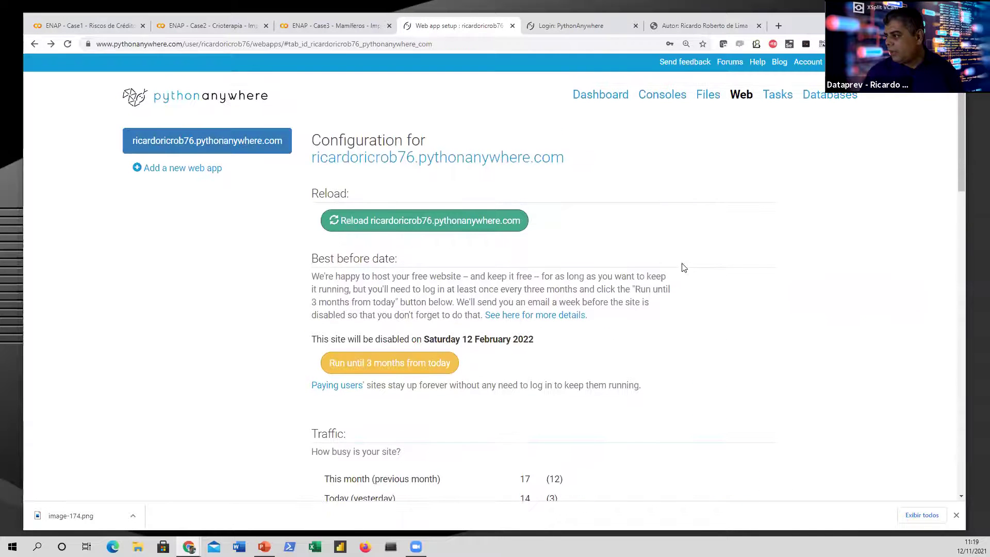
Open bottle_app.py from the mysite directory and examine its imports, routes and form handling code.
left_click(708, 99)
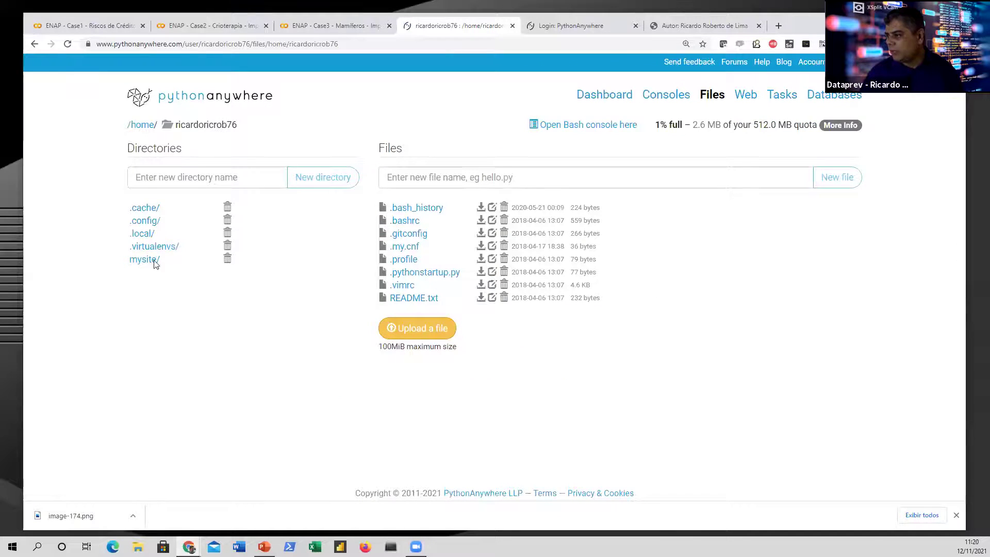
left_click(145, 259)
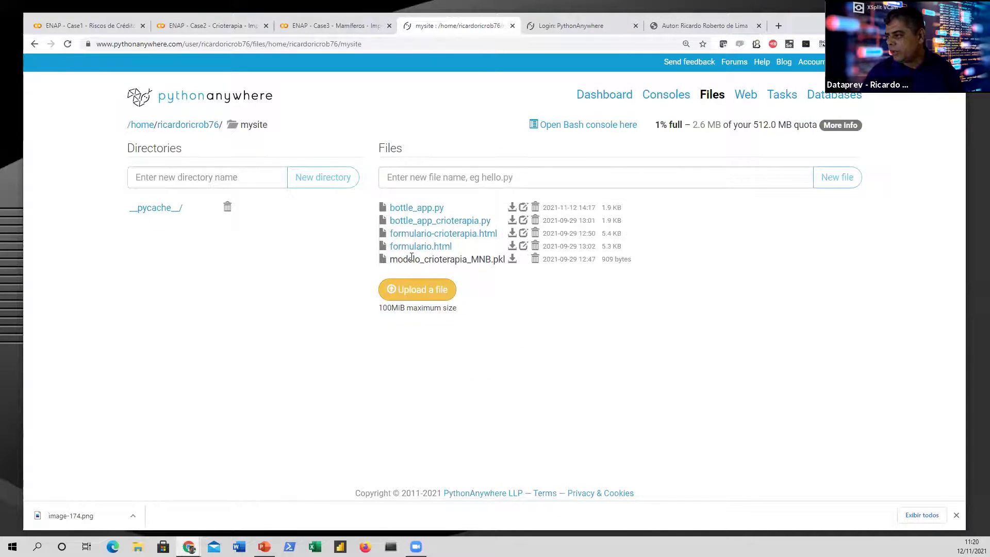
left_click(419, 208)
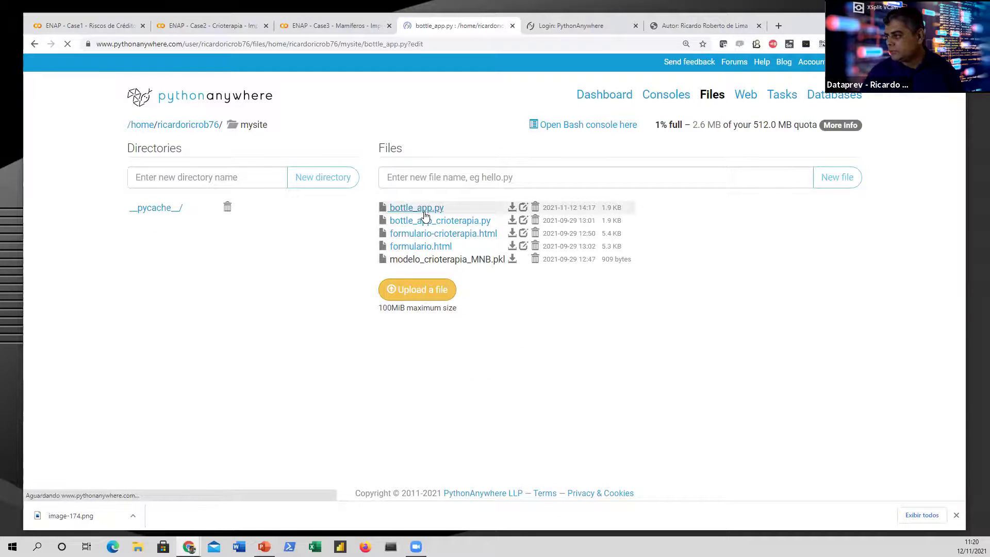
scroll(273, 191, "down", 9)
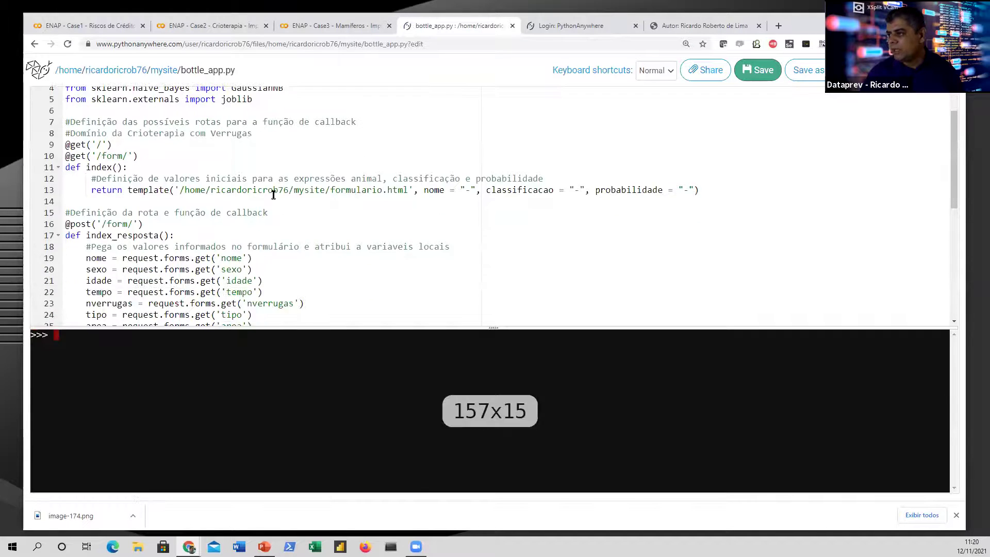
scroll(719, 155, "up", 5)
scroll(719, 154, "up", 5)
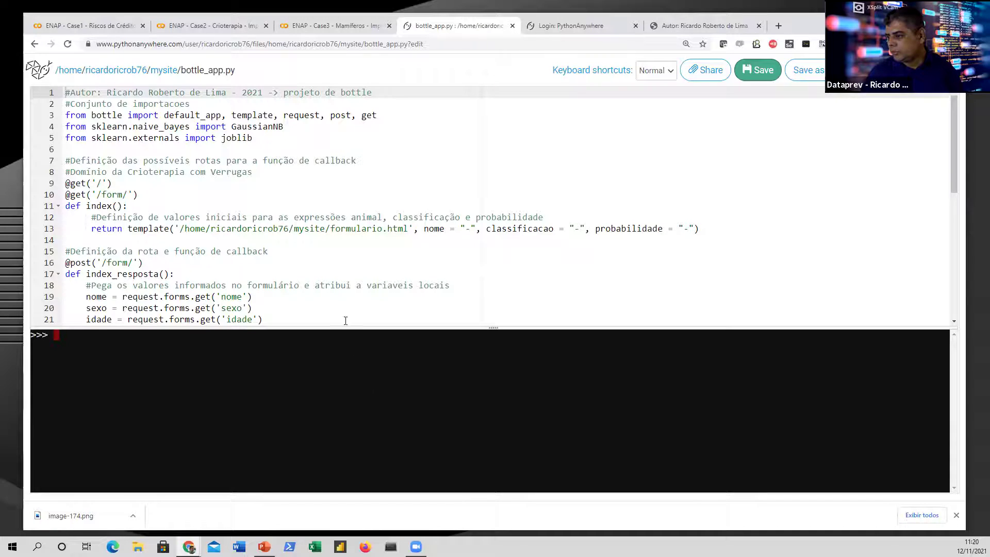
left_click(349, 305)
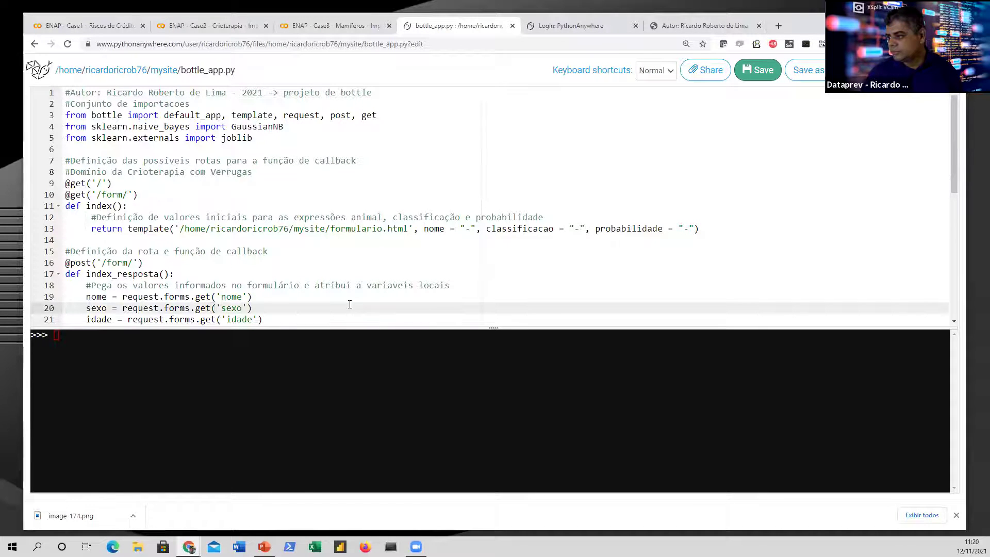
left_click(570, 26)
left_click(454, 25)
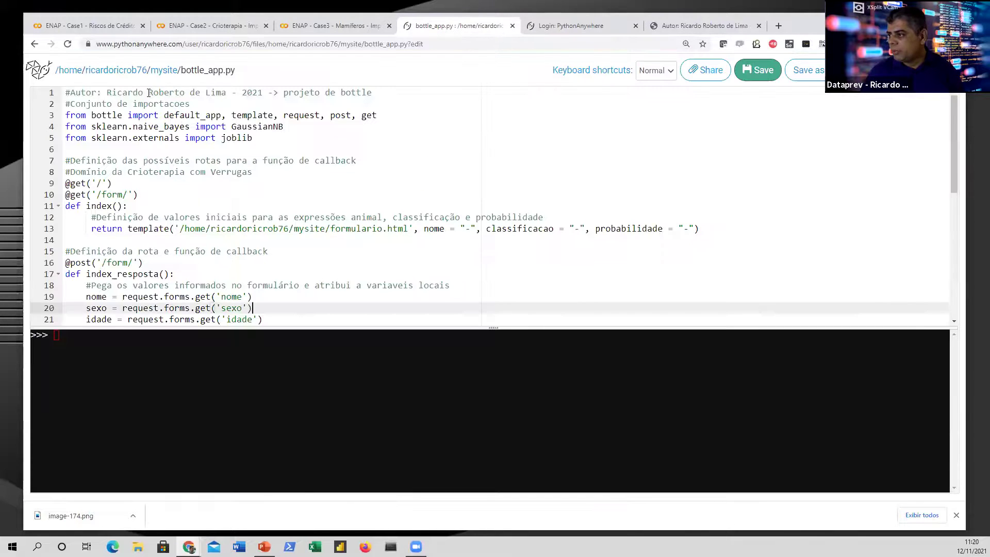
Reload the site from its web app configuration page, then refresh the published cryotherapy form.
left_click(163, 71)
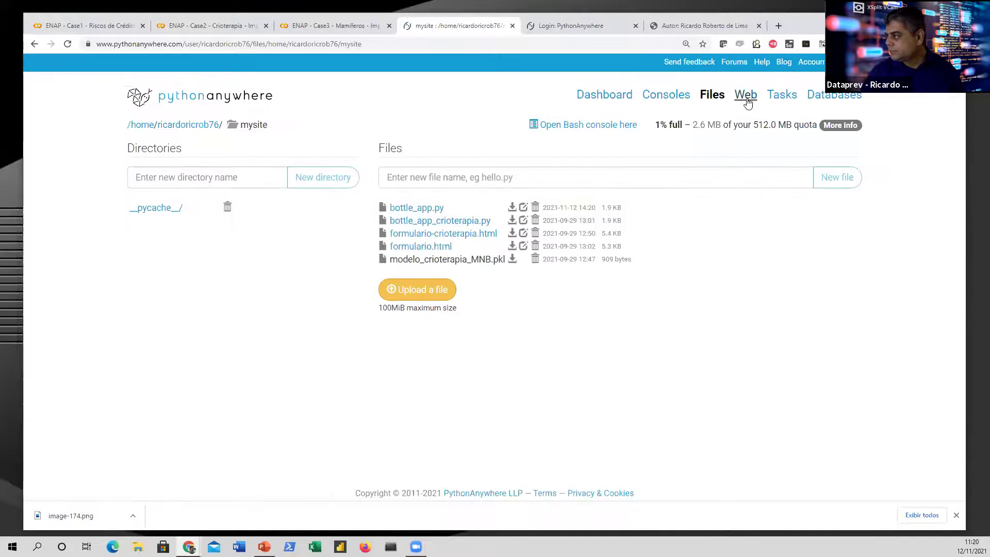
left_click(746, 98)
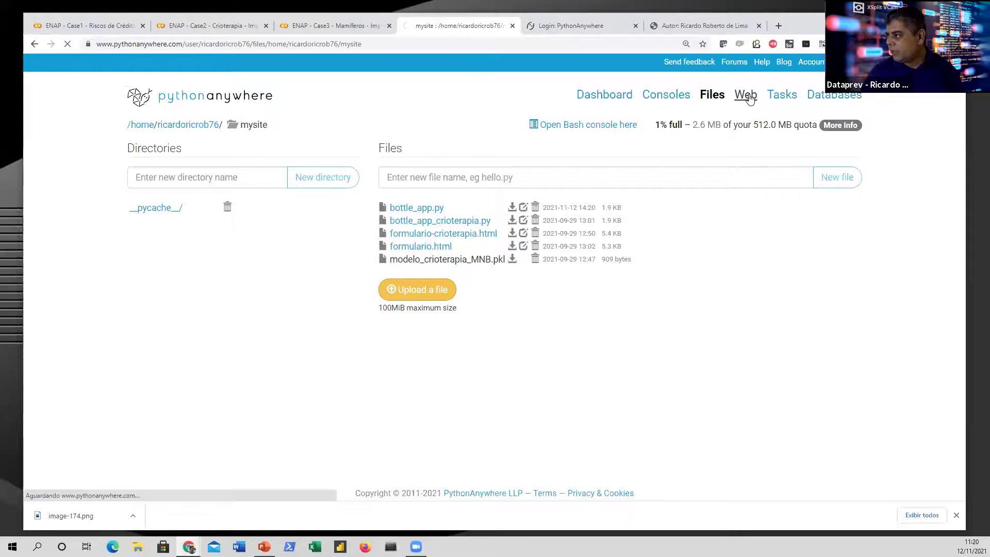
left_click(415, 220)
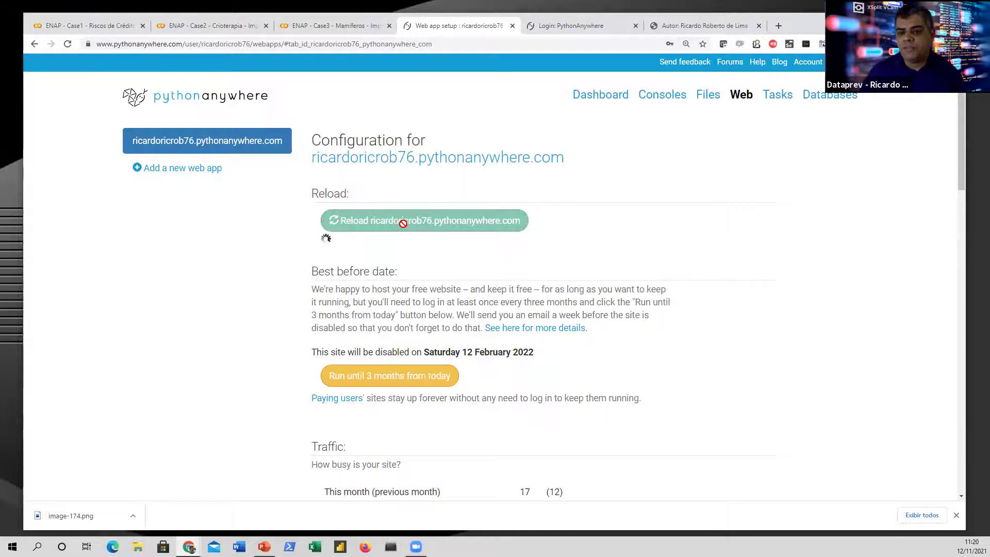
left_click(597, 25)
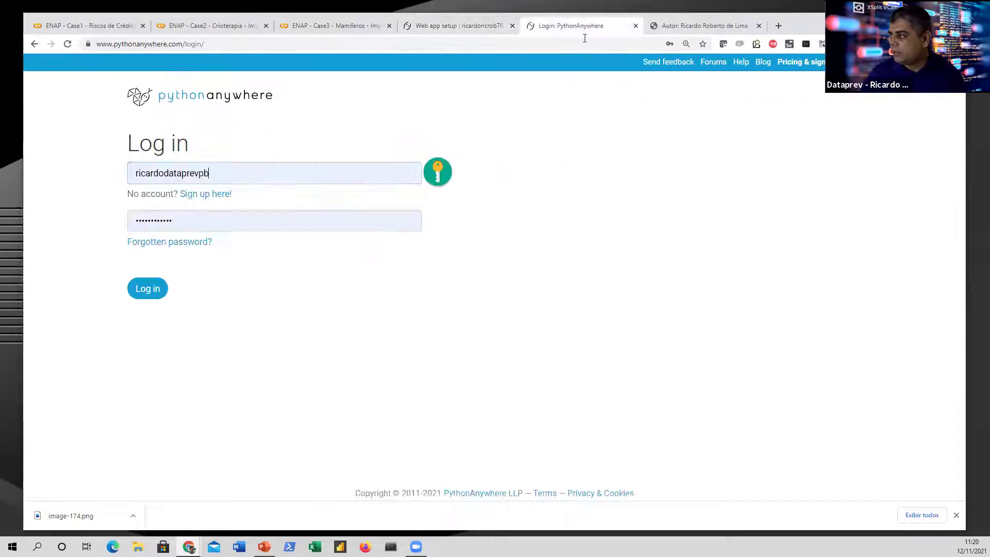
key("ctrl+Tab")
left_click(69, 45)
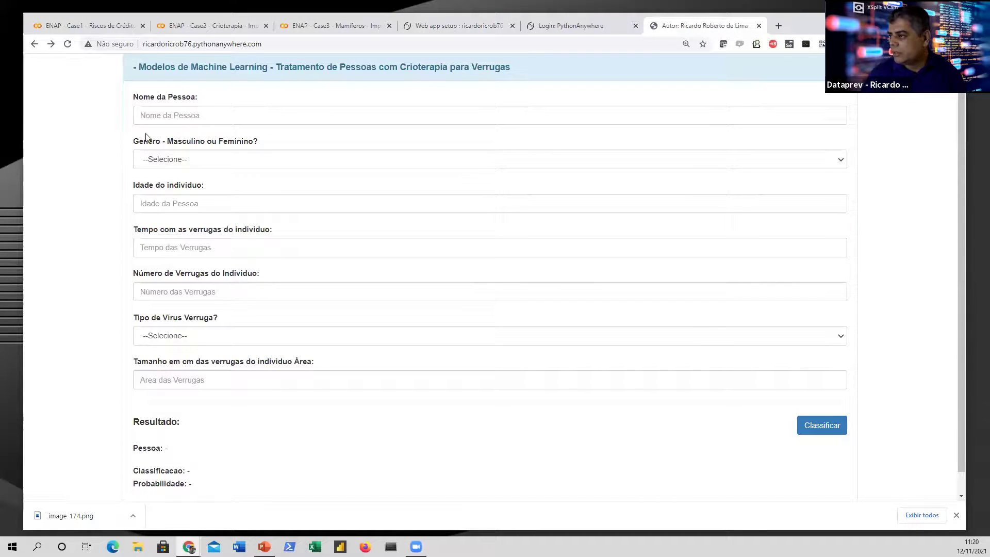
Enter the person's name in the cryotherapy form, set the gender to Masculino and the age to 44.
left_click(209, 115)
left_click(197, 138)
left_click(237, 122)
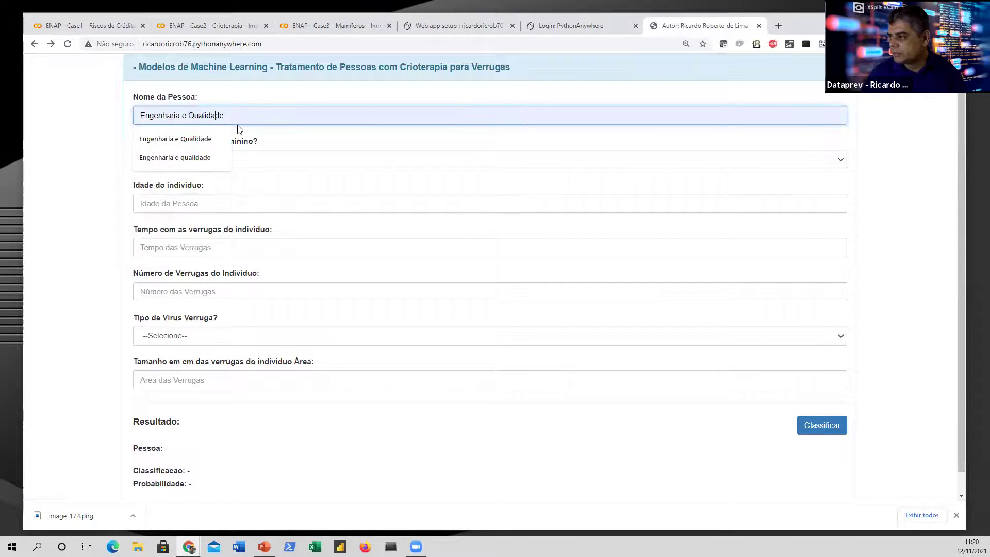
key("ctrl+a")
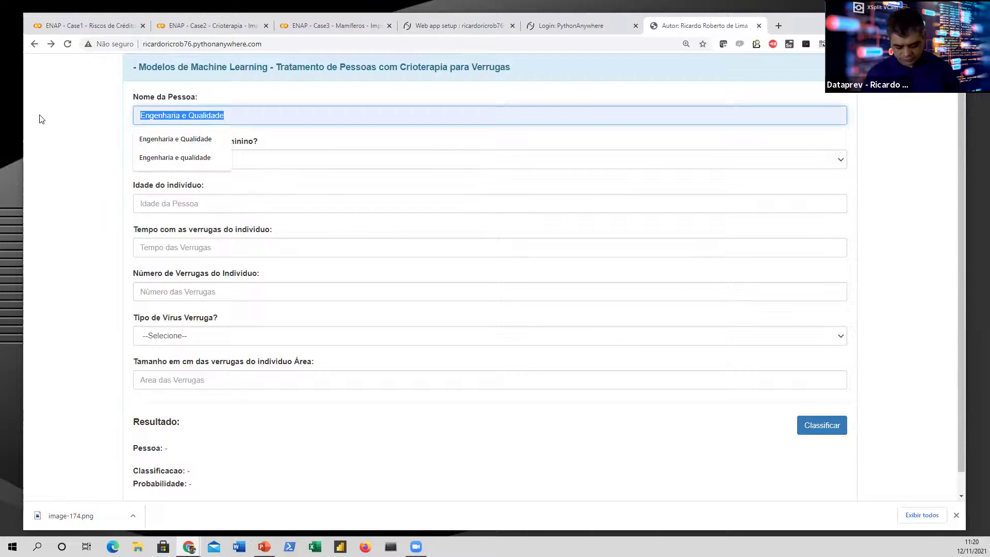
type("ricardo")
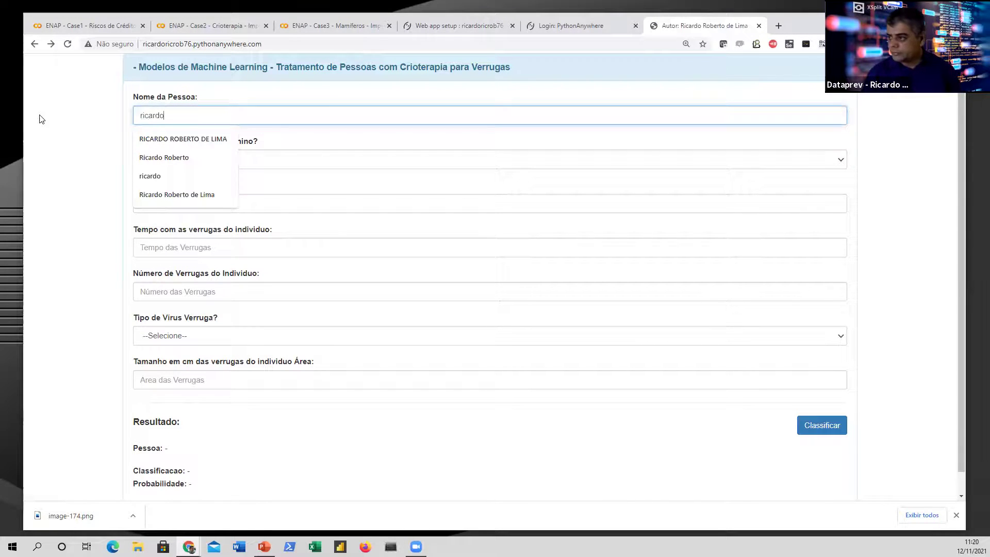
left_click(126, 160)
left_click(180, 162)
left_click(177, 181)
left_click(176, 204)
left_click(156, 226)
Set the wart duration to 10, fill in the number of warts, virus type and wart area, and submit for classification.
left_click(145, 247)
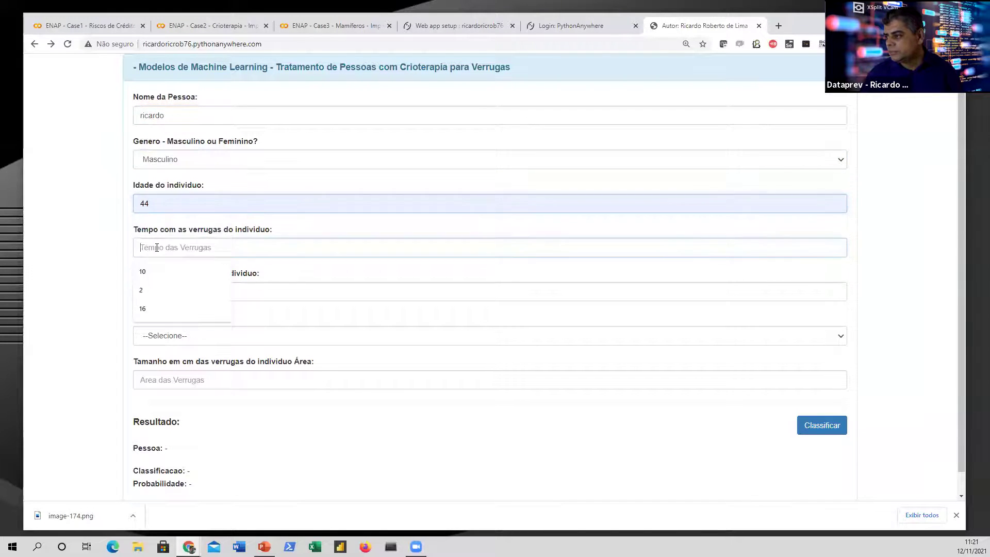
left_click(149, 271)
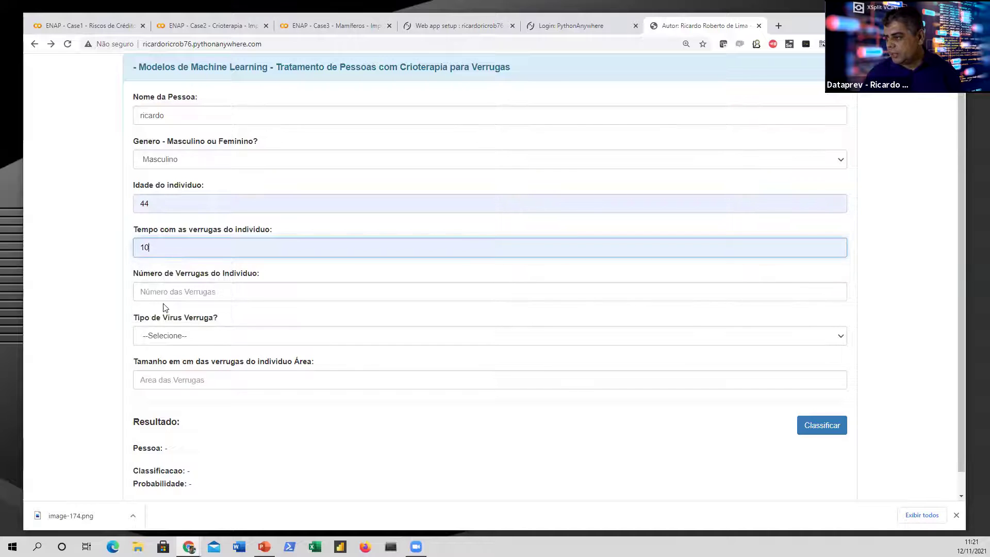
left_click(163, 294)
left_click(147, 332)
left_click(164, 338)
left_click(163, 359)
left_click(177, 379)
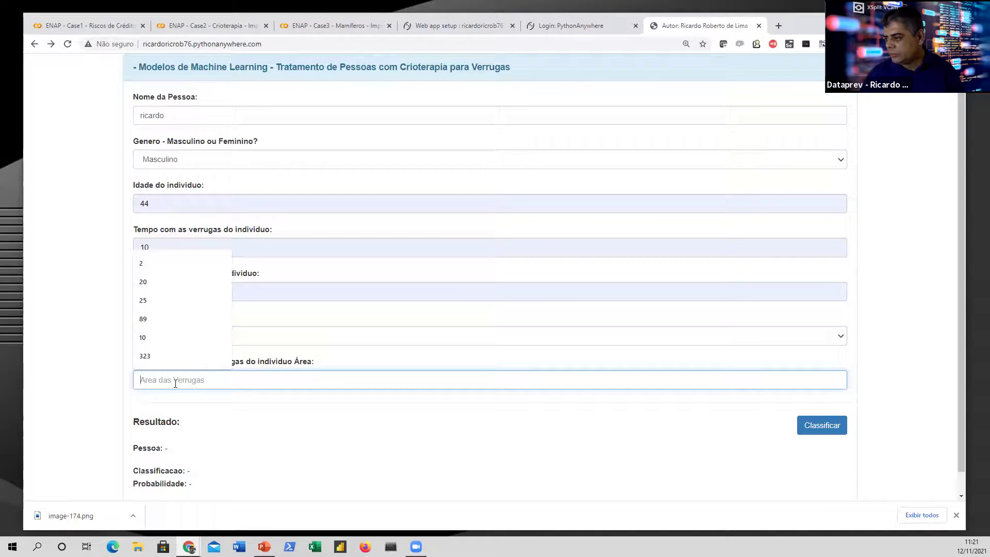
left_click(145, 289)
left_click(829, 428)
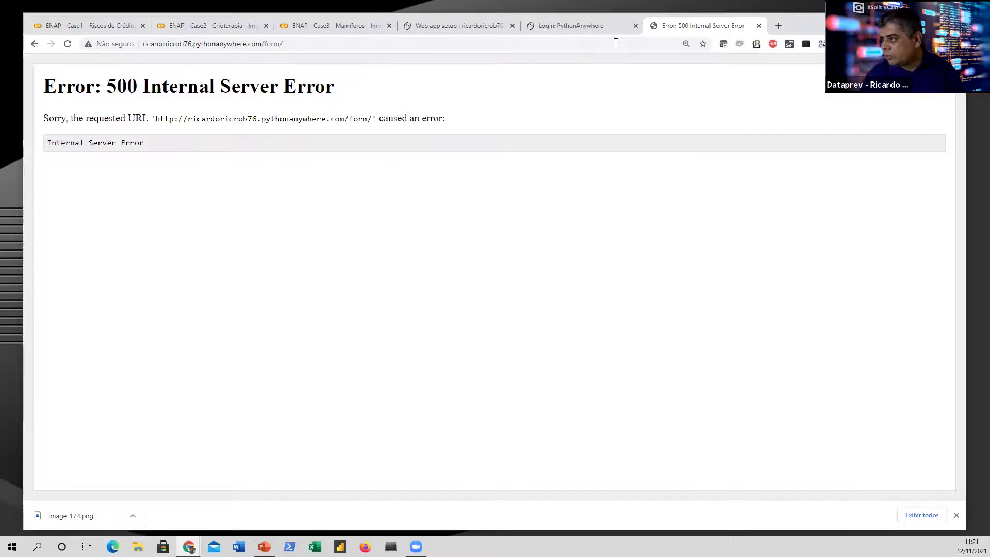
Try to log in to PythonAnywhere with another saved account's username and password, then return to the login page.
left_click(584, 25)
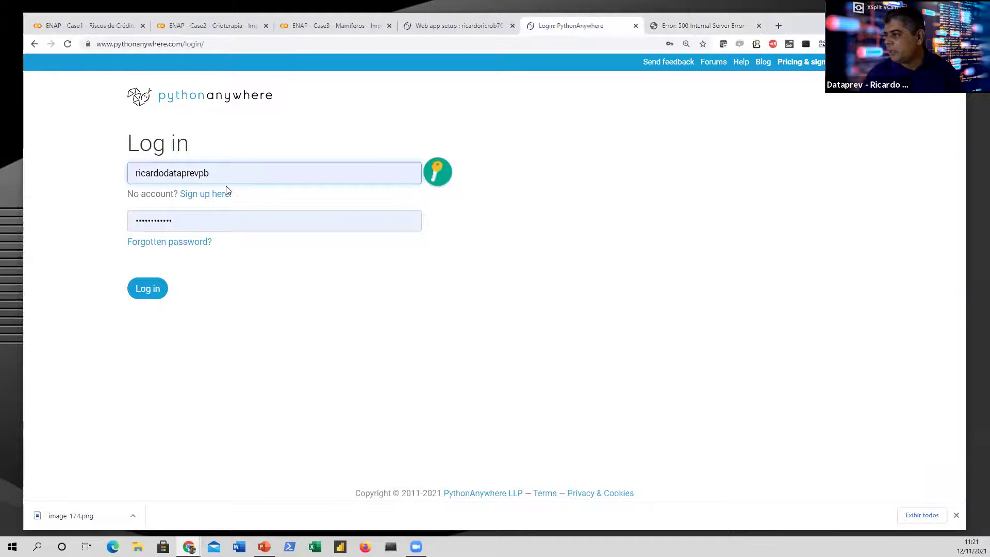
left_click(227, 169)
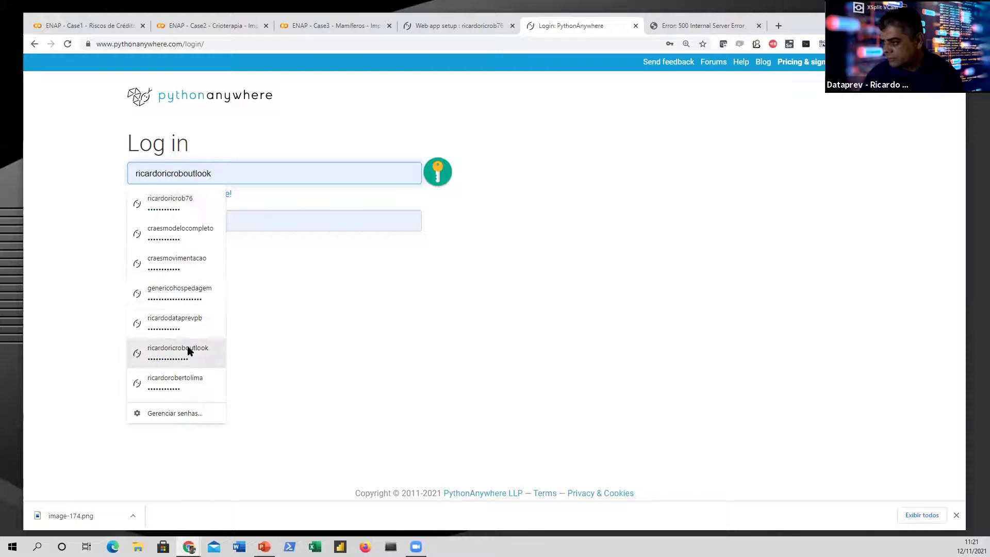
left_click(188, 383)
left_click(139, 292)
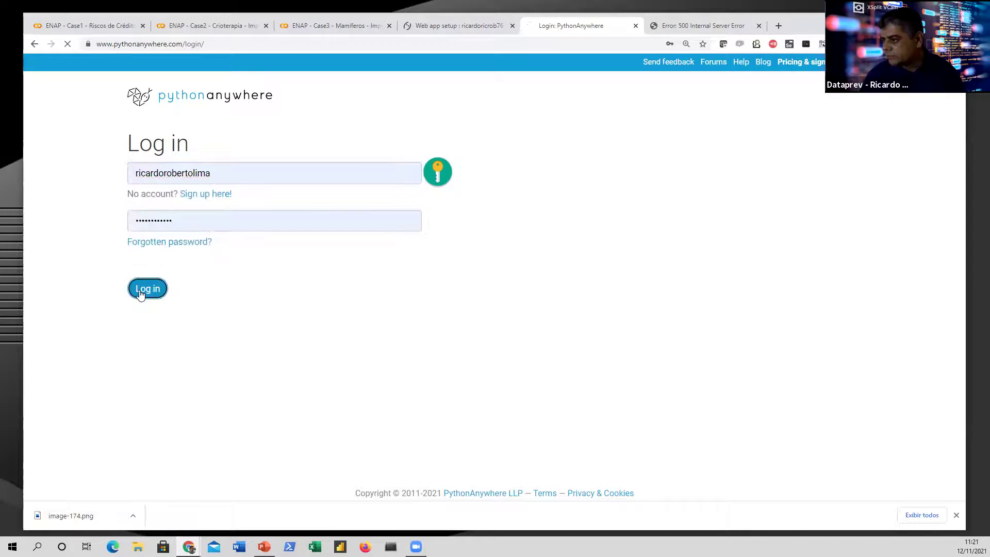
left_click(34, 44)
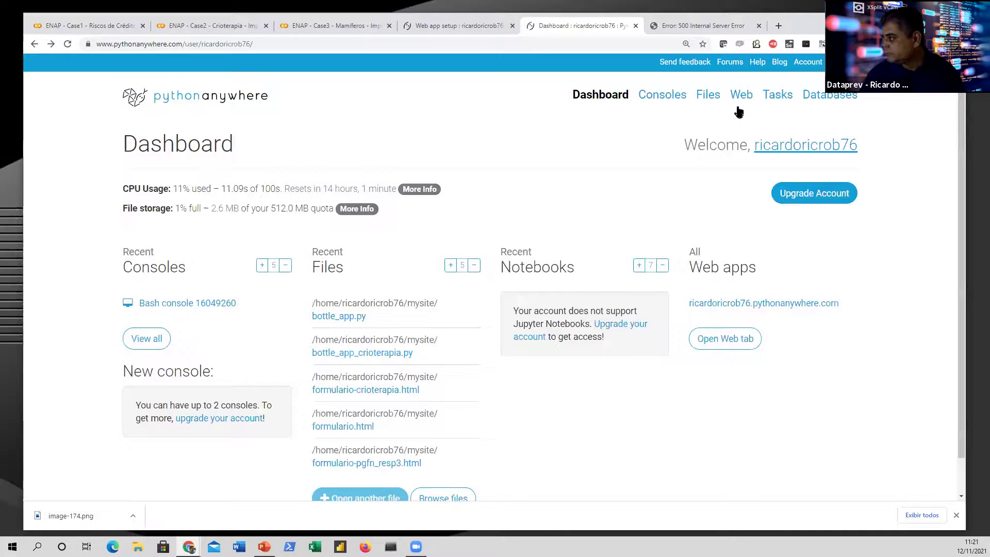
left_click(741, 95)
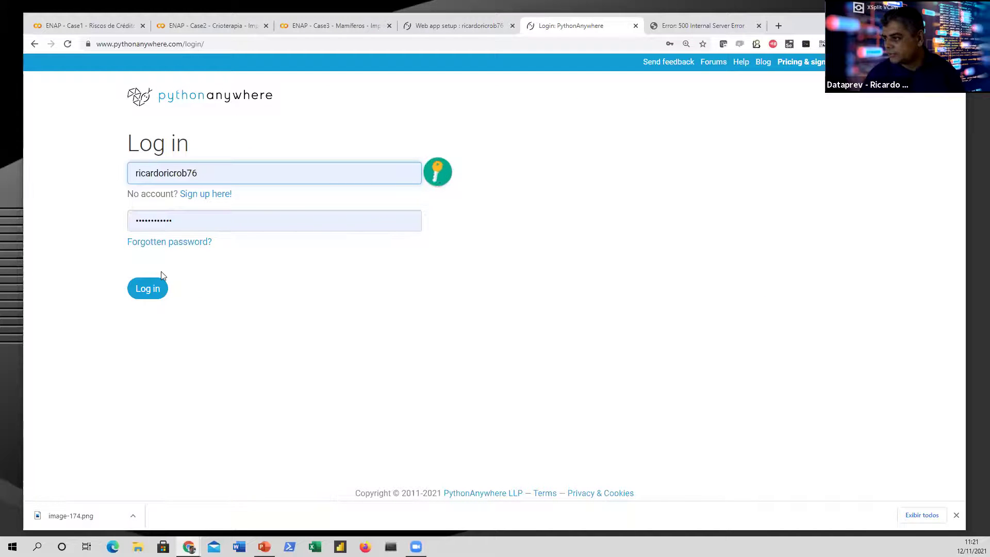
Log in with the saved username and password of the account hosting the mammal classification app.
double_click(212, 175)
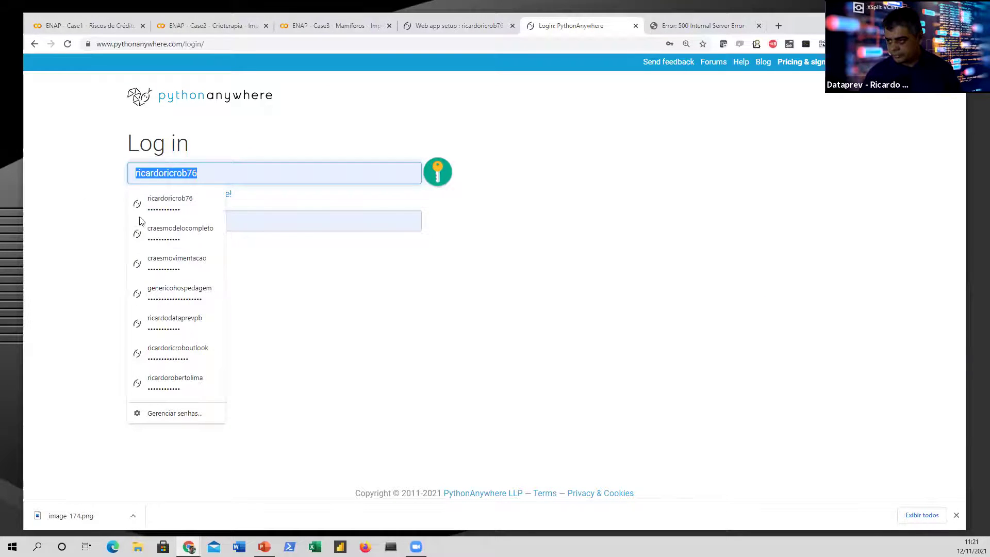
left_click(181, 320)
left_click(150, 289)
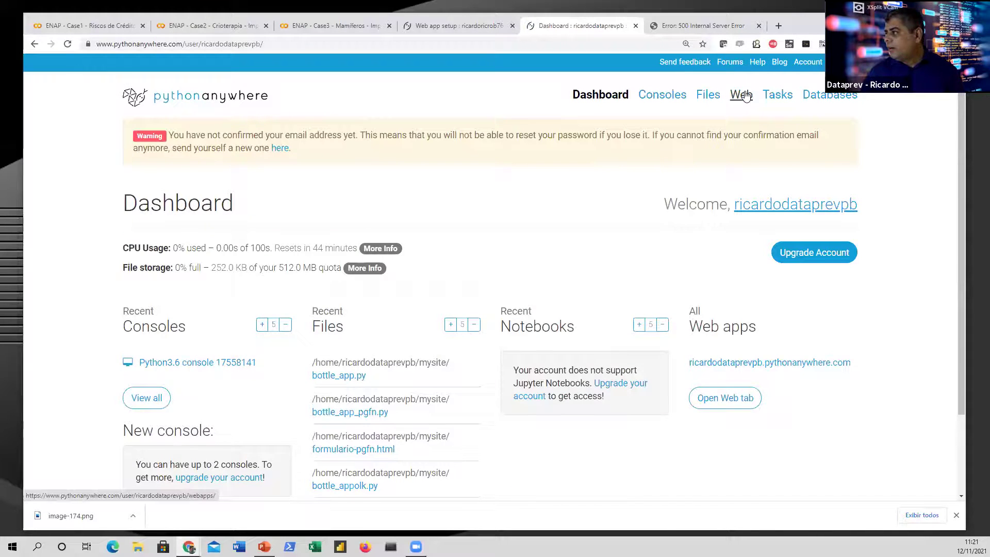
Examine this account's web app code and log settings, then open its published site at 125% zoom.
left_click(743, 95)
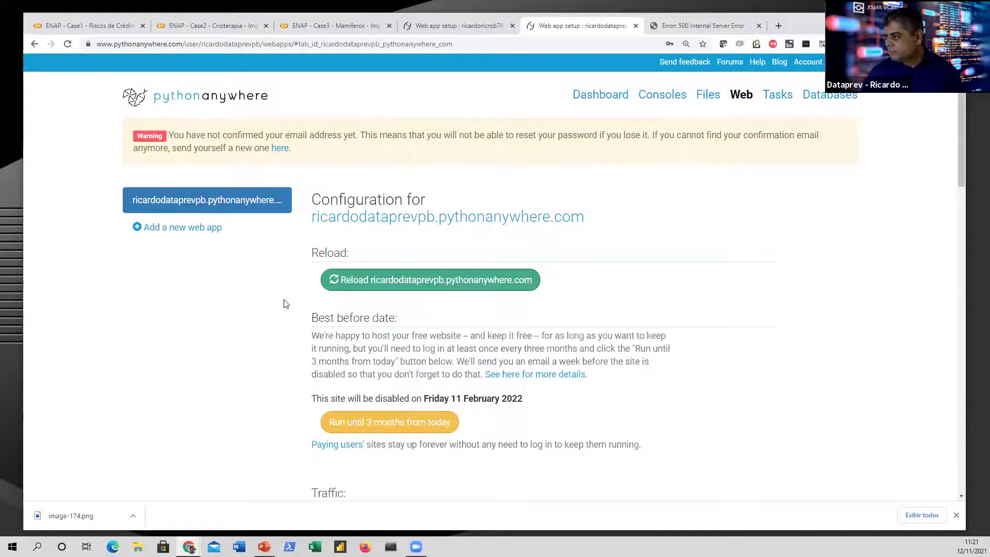
scroll(285, 303, "down", 7)
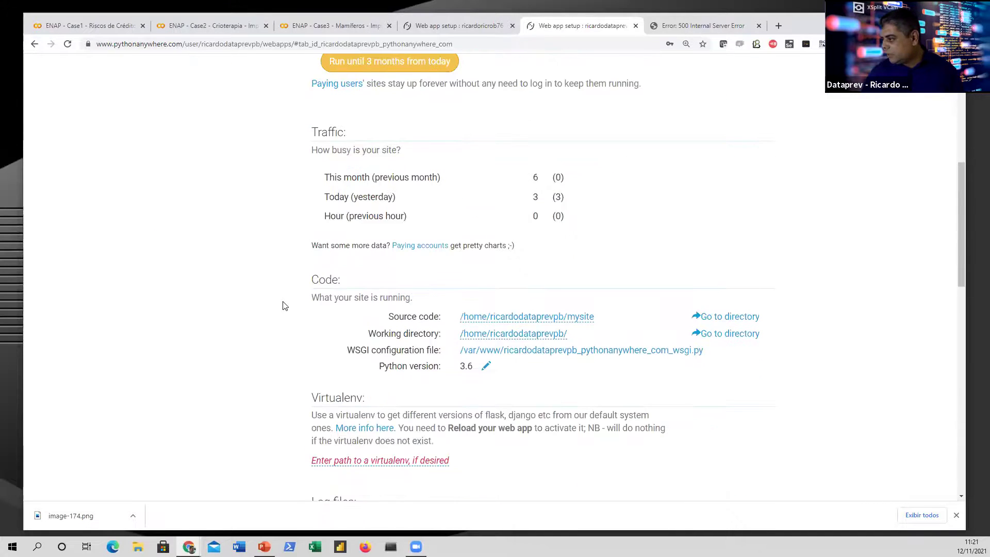
scroll(294, 339, "down", 4)
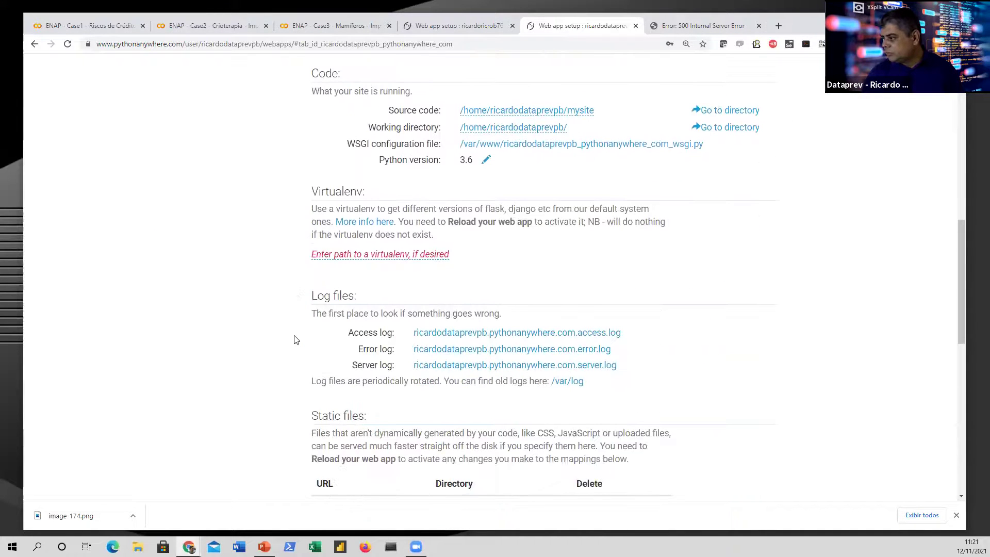
scroll(294, 339, "up", 11)
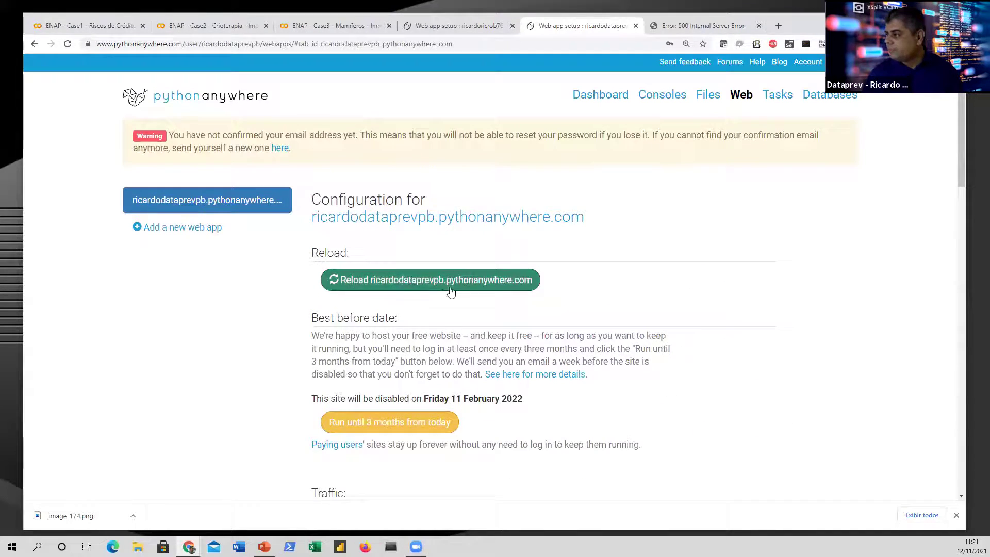
left_click(459, 216)
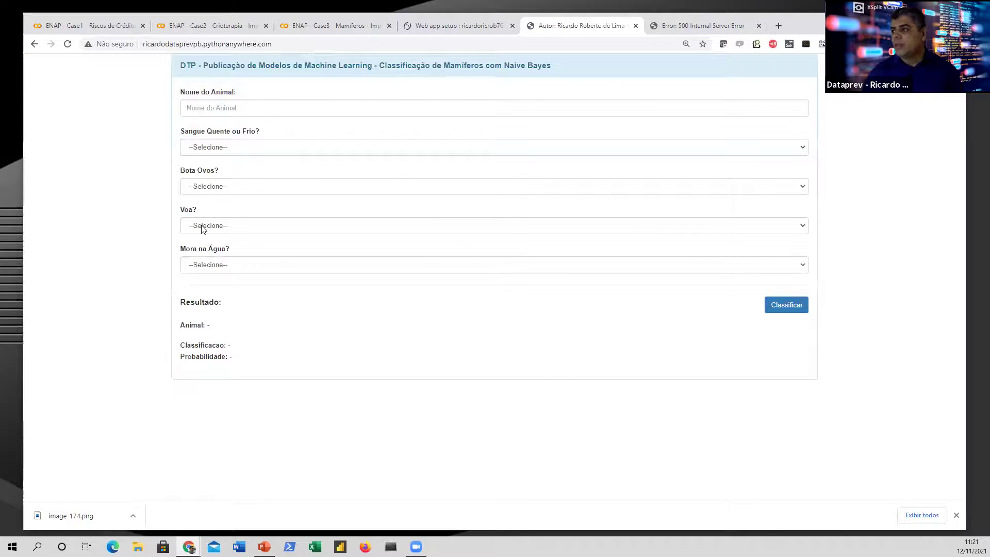
scroll(202, 227, "up", 2)
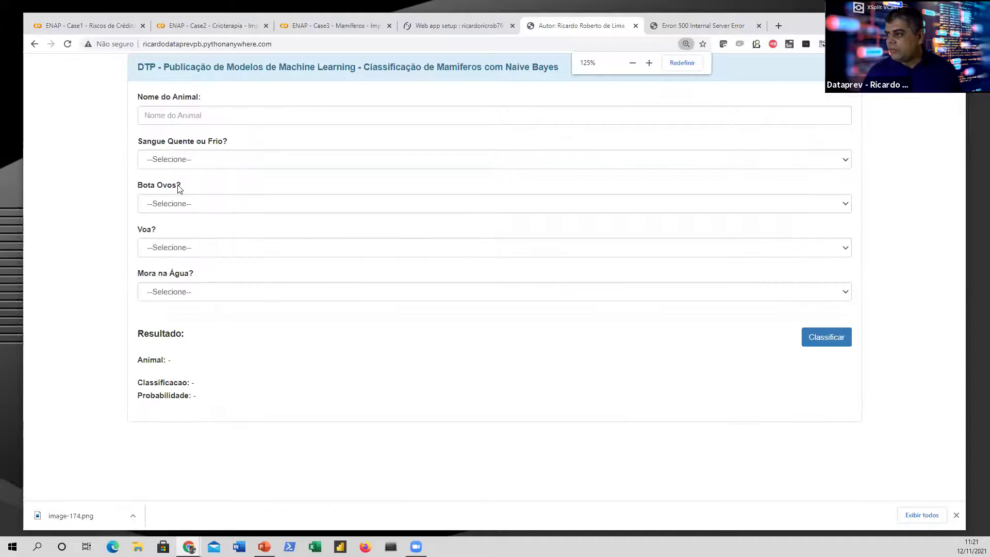
Enter Bidu as the animal's name and set its blood type to Quente.
left_click(244, 120)
left_click(175, 139)
left_click(198, 161)
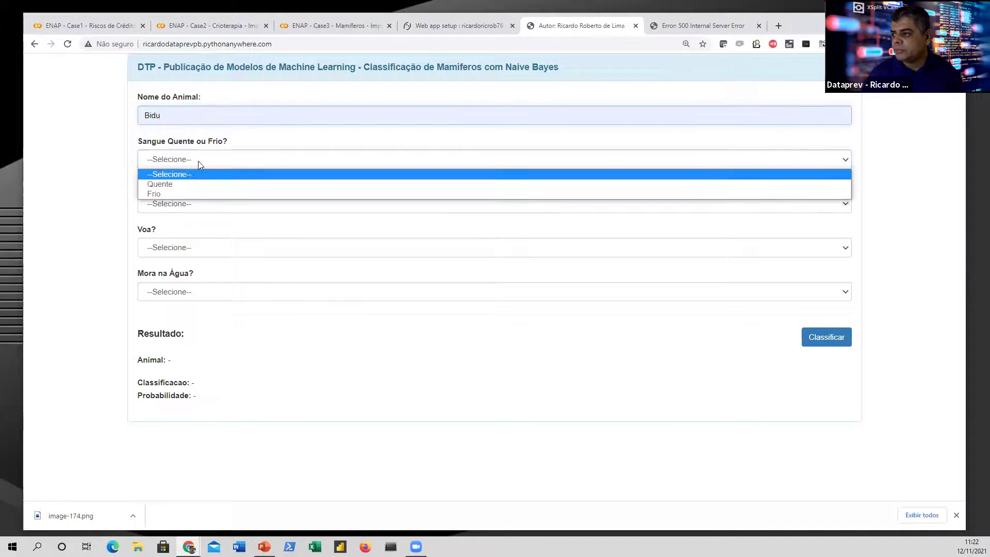
left_click(181, 185)
Set Bota Ovos, Voa and Mora na Água to Não for Bidu, and classify the animal.
left_click(215, 203)
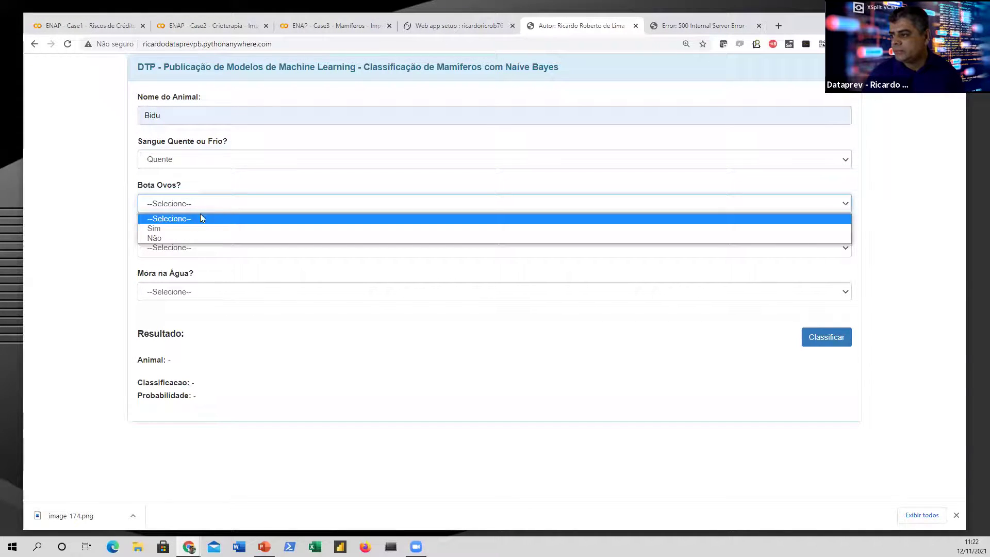
left_click(171, 239)
left_click(191, 247)
left_click(164, 282)
left_click(190, 291)
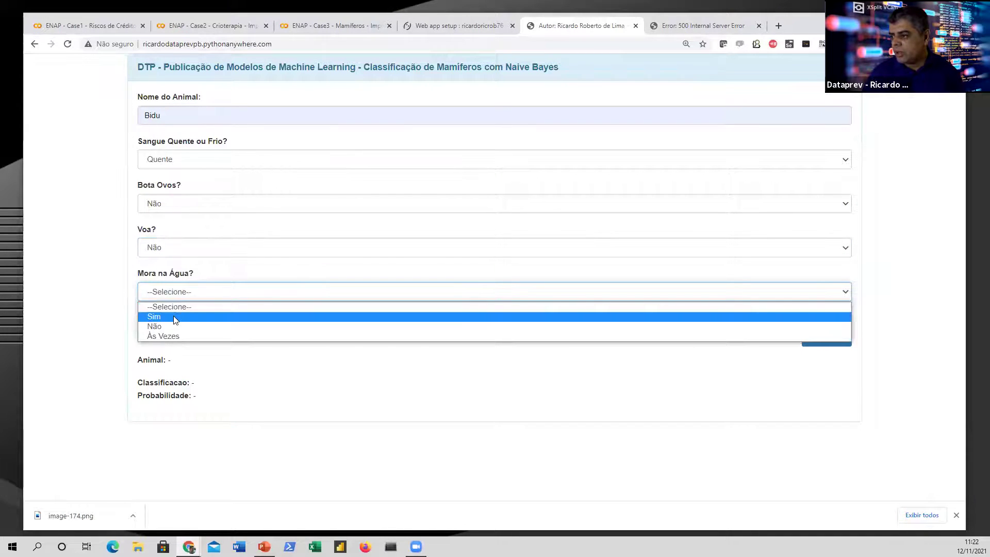
left_click(169, 326)
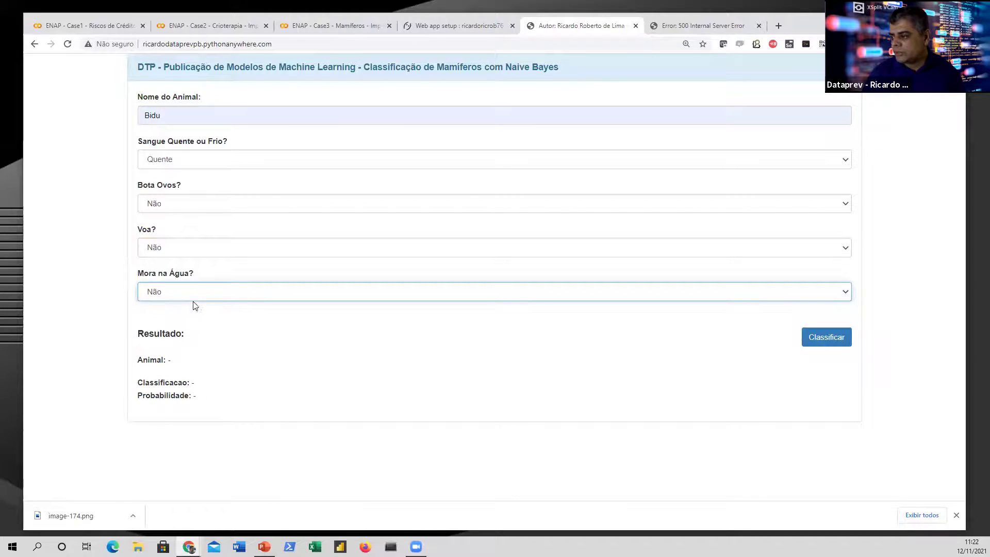
left_click(832, 338)
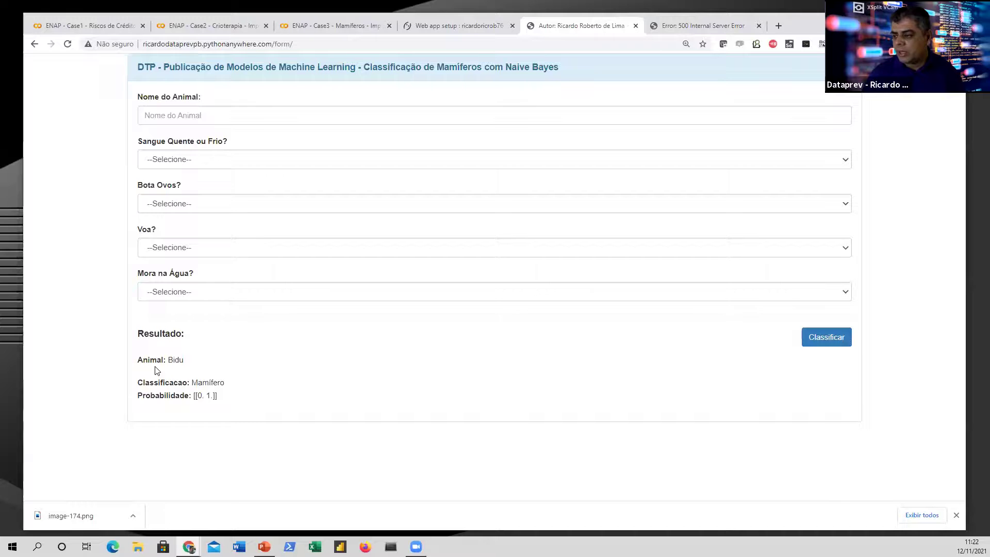
Examine the result's animal name, classification and probability at 150% page zoom.
left_click_drag(169, 359, 189, 364)
key("ctrl+plus")
key("ctrl+plus")
key("ctrl+plus")
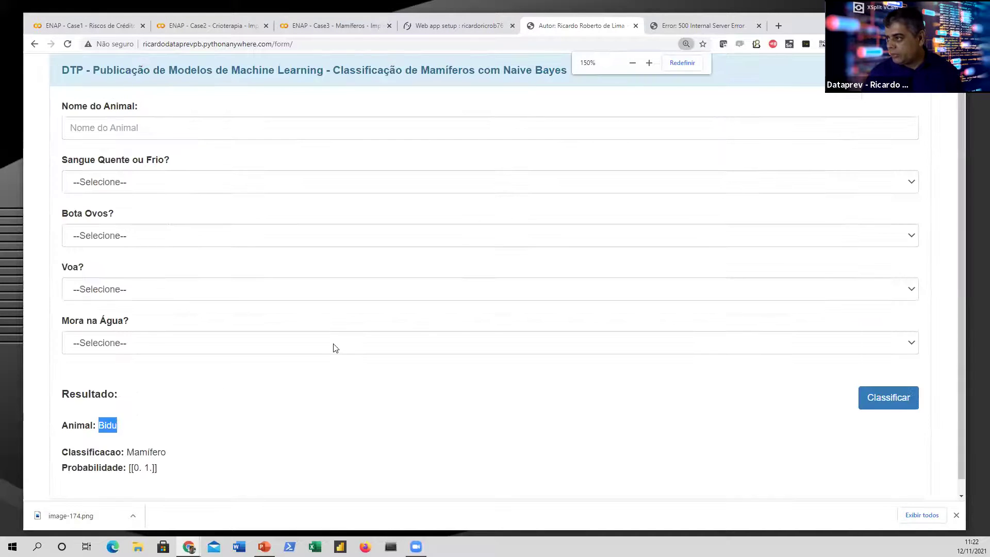
scroll(221, 398, "down", 1)
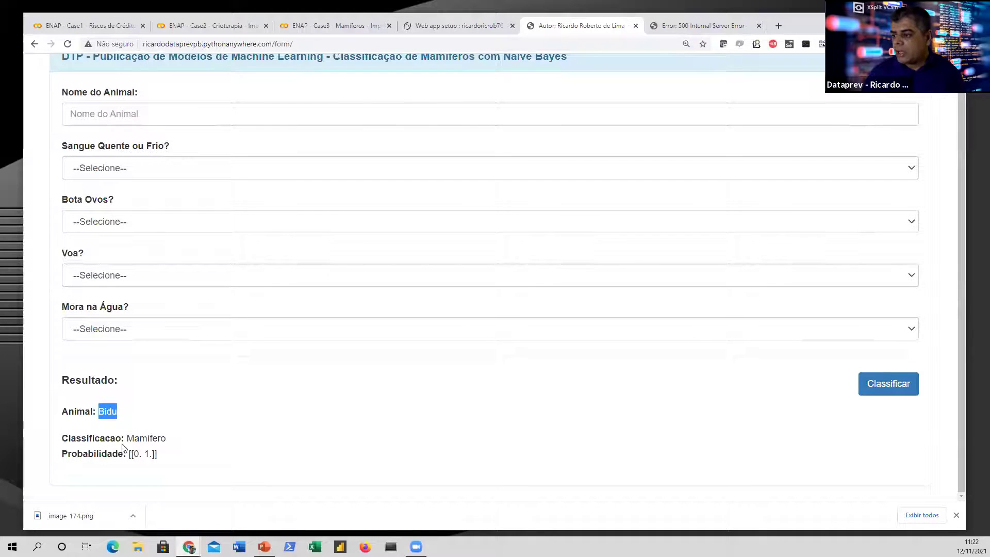
left_click_drag(128, 439, 191, 429)
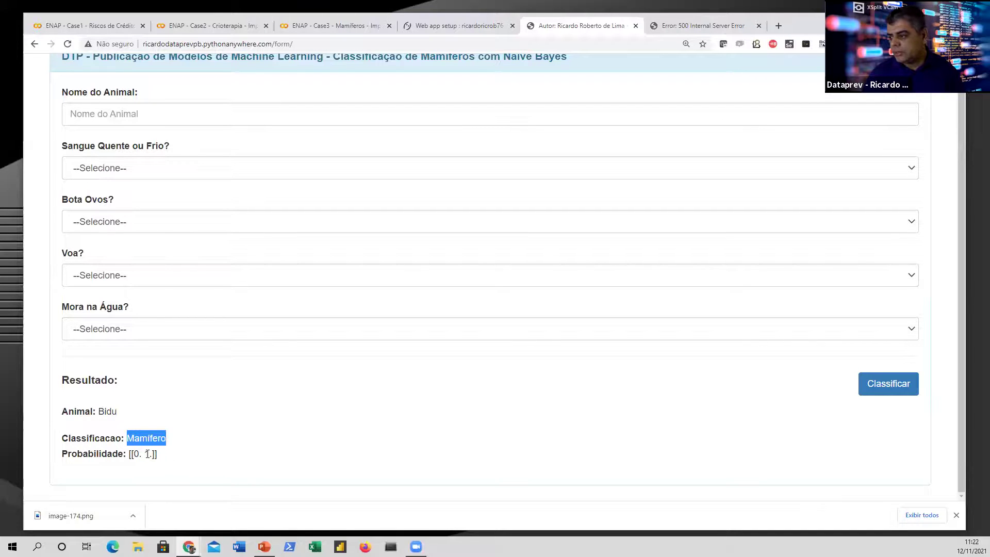
scroll(240, 429, "up", 1)
scroll(243, 429, "up", 1)
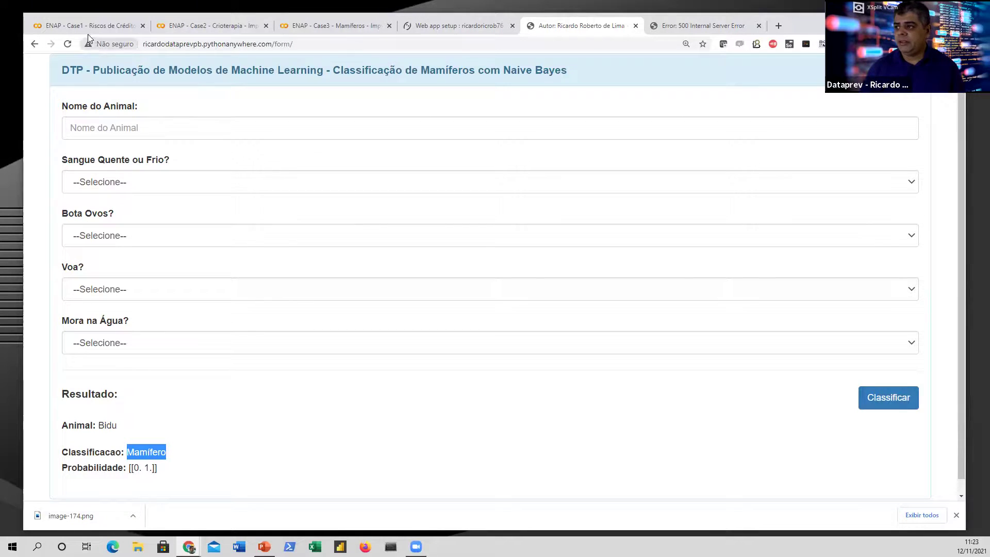
Go through the Case1 and Case2 notebooks to the Case3 Mamíferos notebook and reconnect its runtime.
key("ctrl+1")
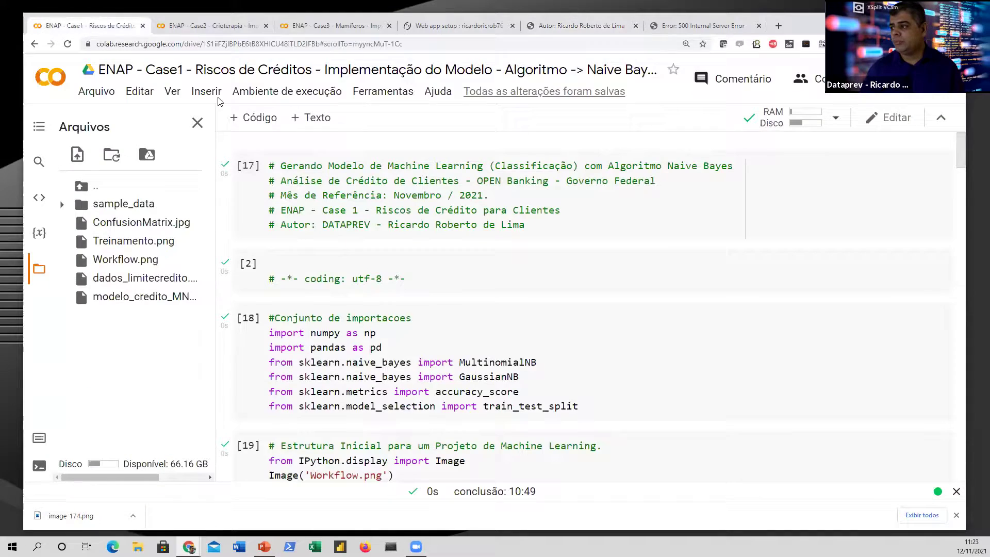
left_click(227, 26)
left_click(326, 25)
left_click(756, 338)
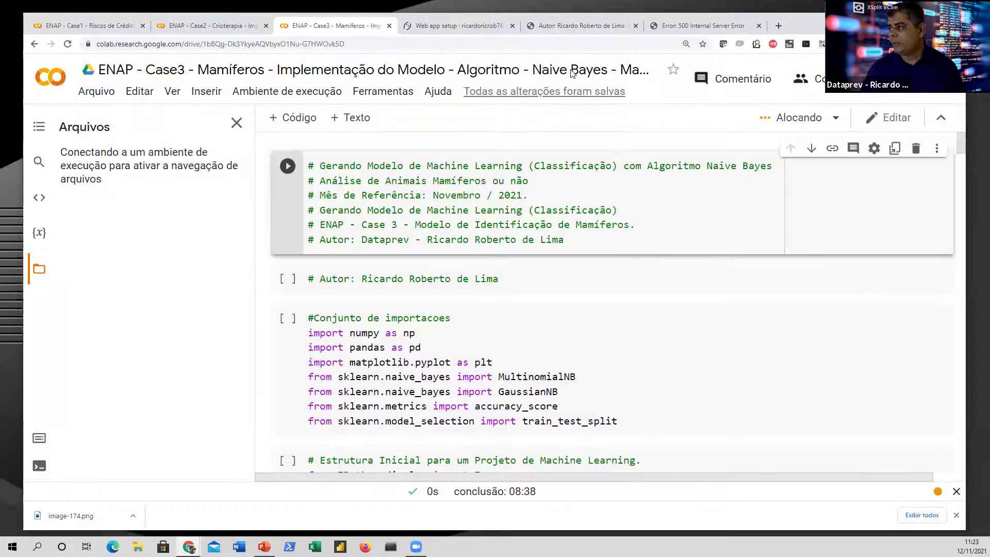
Review the mammal classifier's result page and the PythonAnywhere web app configuration, ending on the classifier page.
left_click(564, 27)
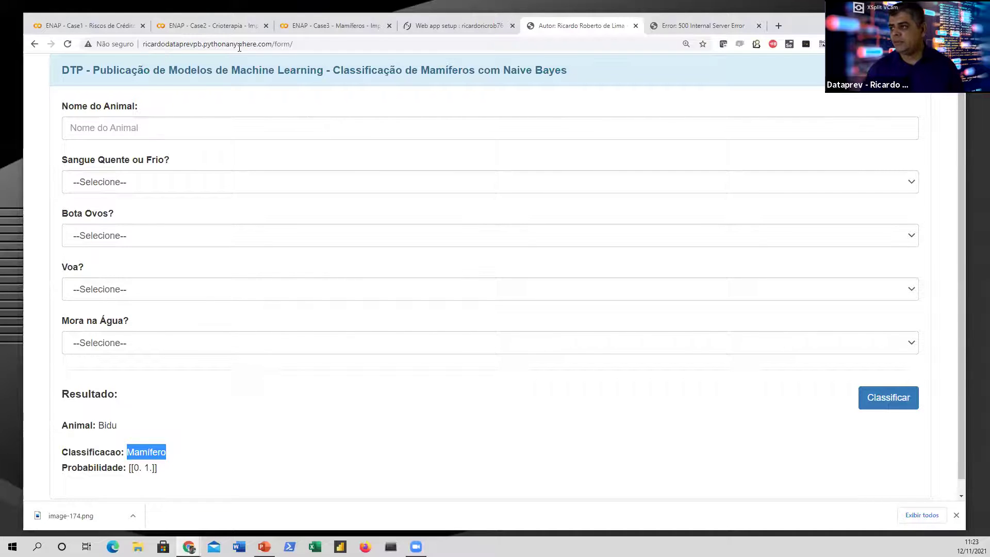
scroll(264, 390, "down", 1)
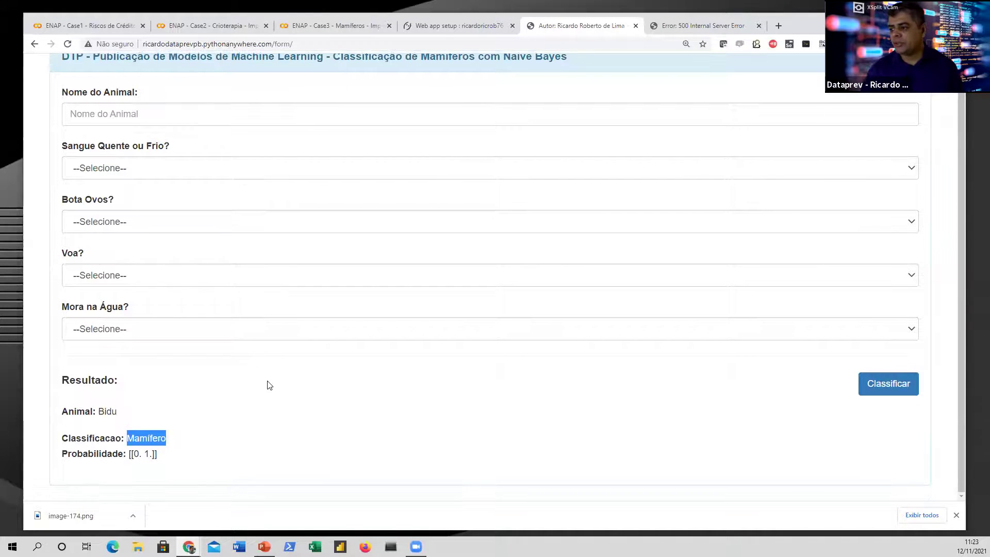
scroll(360, 372, "up", 1)
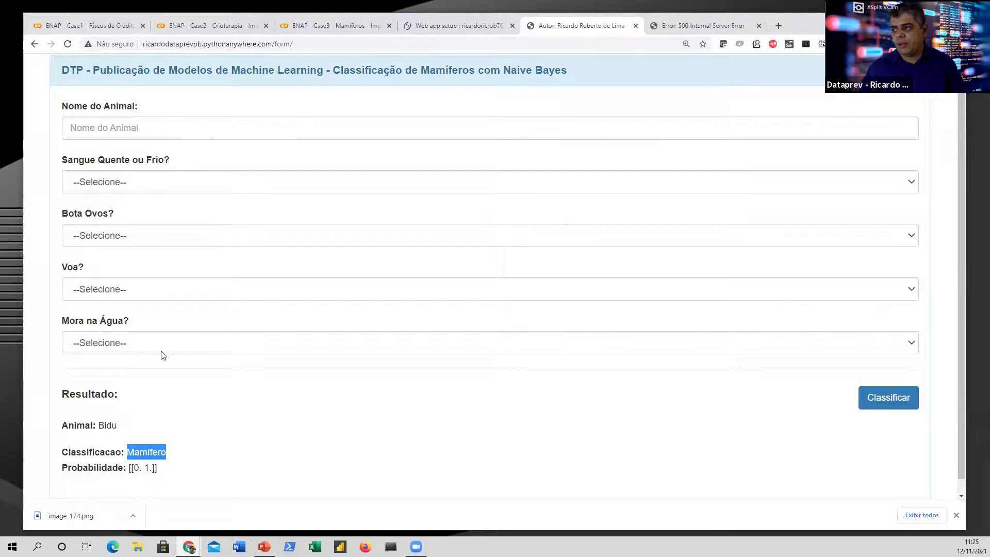
left_click(454, 25)
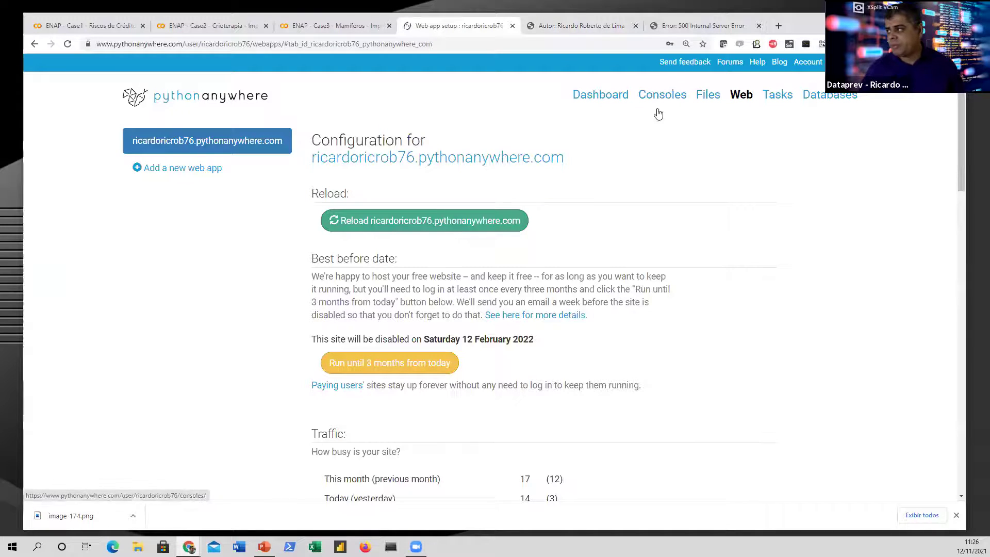
left_click(578, 26)
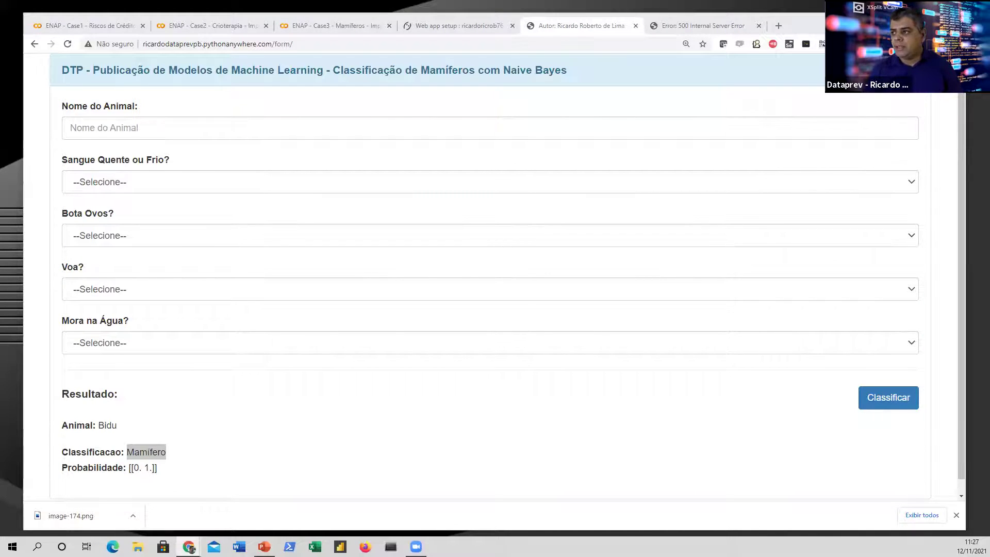
Review the Case2 Crioterapia notebook from its header through the model export and classification report.
left_click(216, 26)
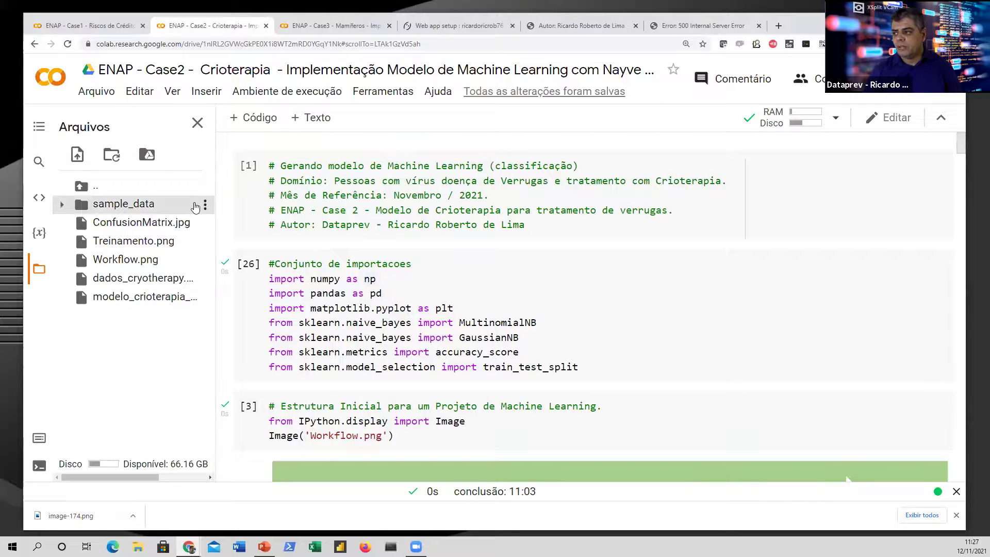
left_click_drag(217, 206, 224, 206)
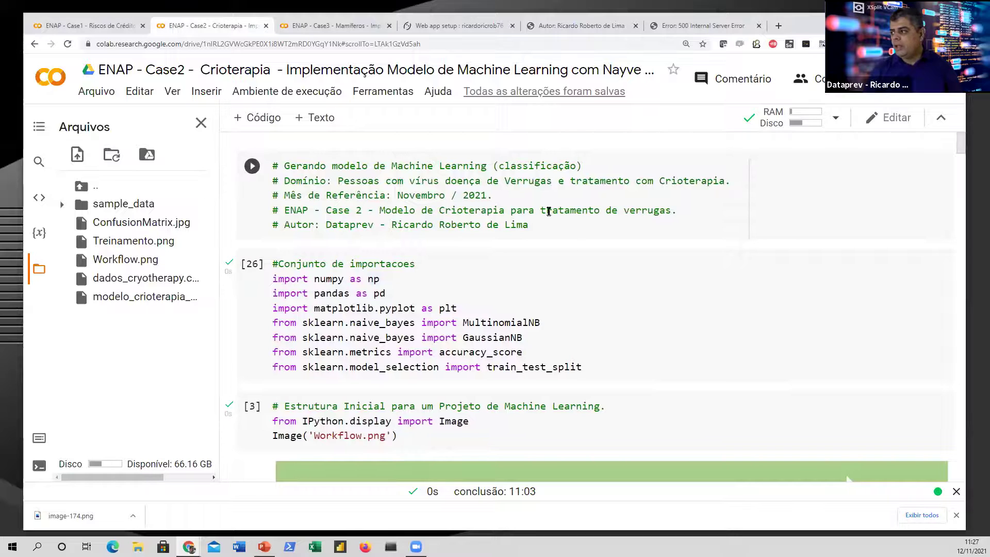
scroll(541, 338, "down", 7)
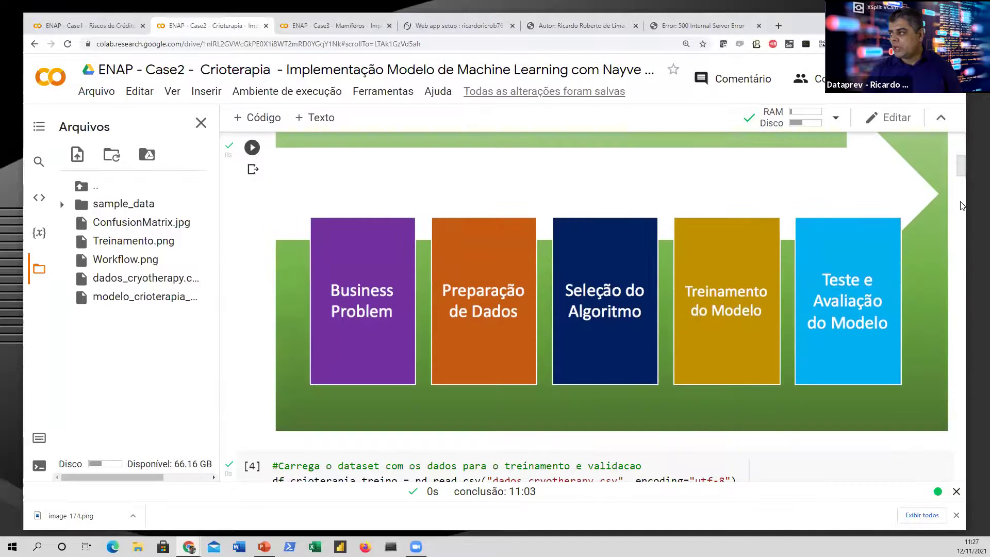
scroll(947, 448, "down", 20)
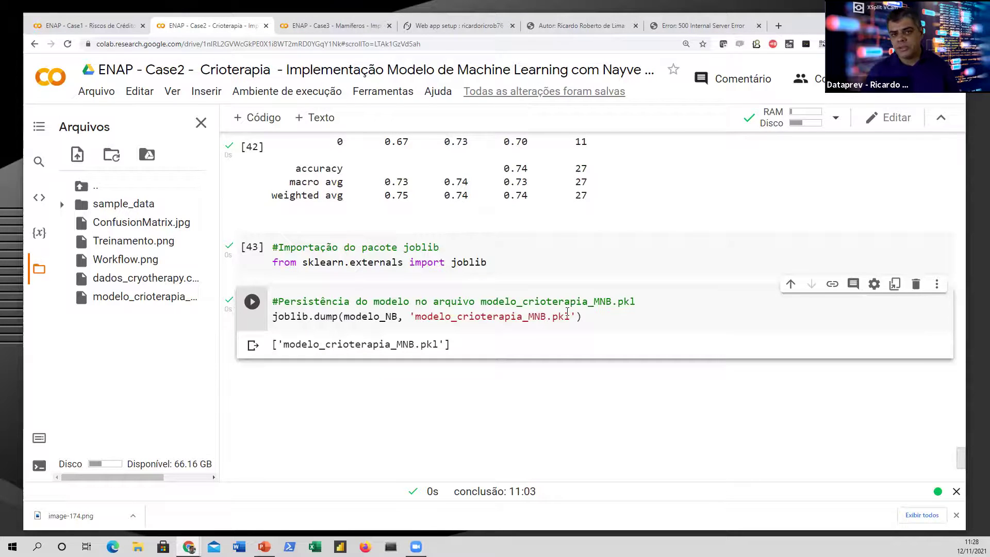
scroll(352, 293, "up", 4)
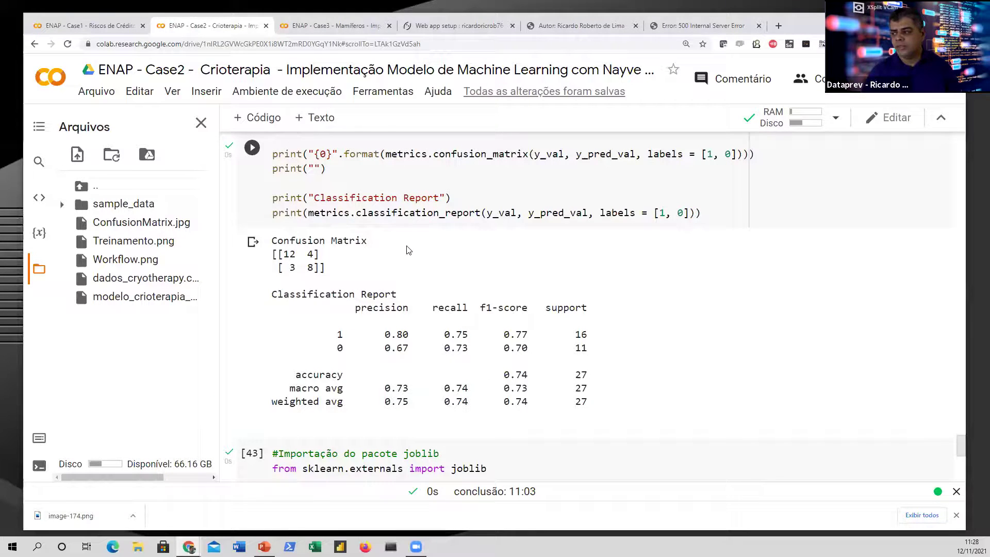
Review the start of the Case3 Mamíferos notebook with a narrower file pane, and return to the PythonAnywhere configuration.
left_click(355, 26)
left_click_drag(254, 226, 185, 232)
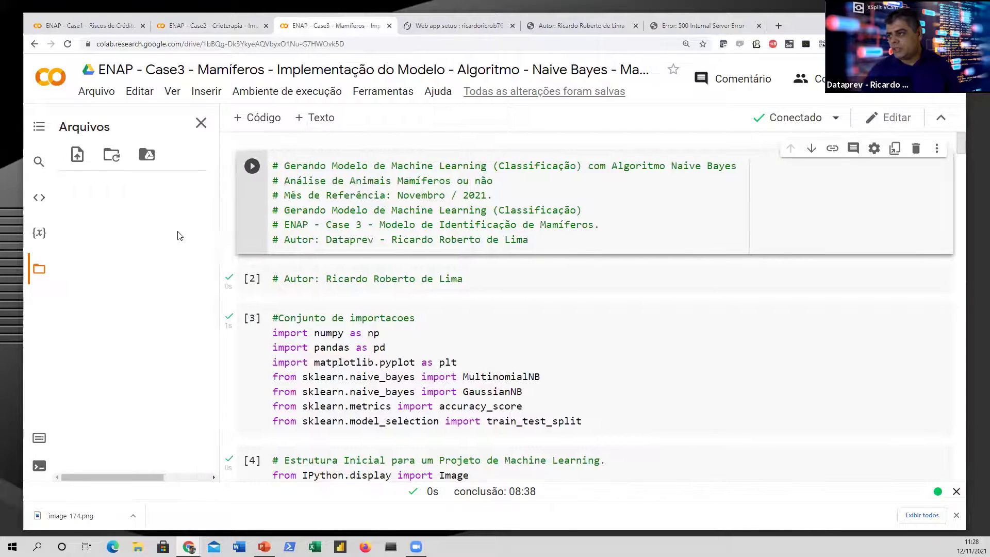
mouse_move(962, 154)
left_mouse_down()
mouse_move(963, 420)
mouse_move(962, 158)
left_mouse_up()
scroll(548, 207, "up", 5)
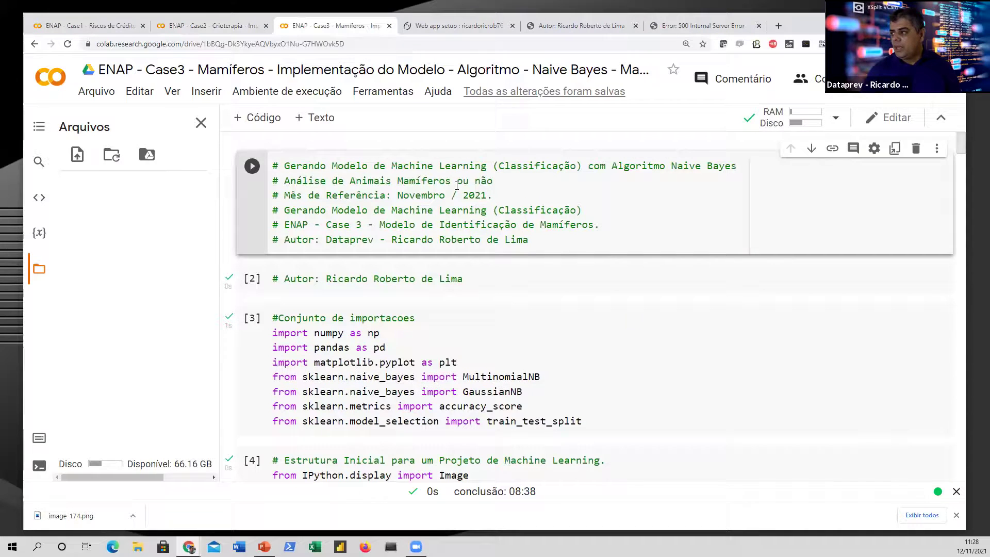
left_click(461, 25)
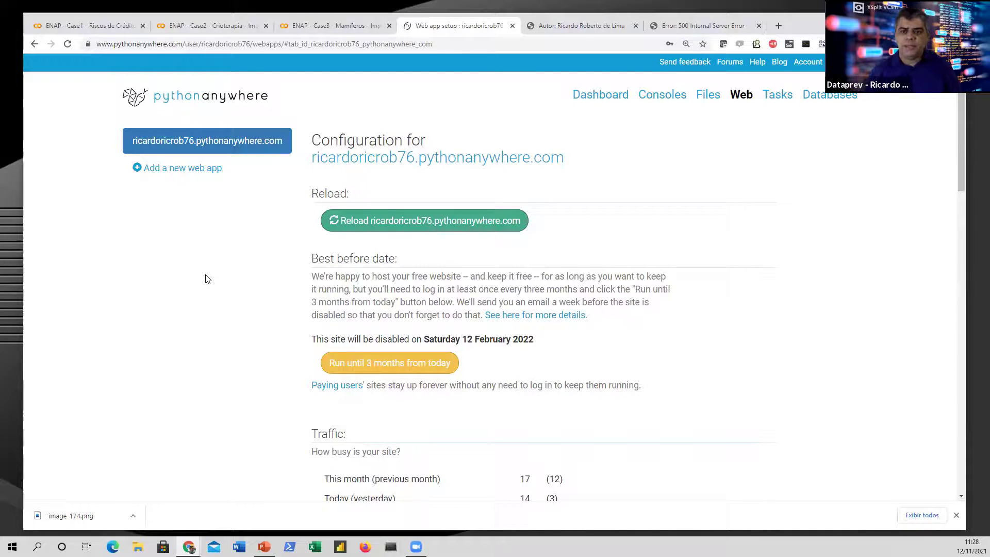
Search for google cloud platform in a new browser tab and open the Google Cloud console from the official site.
left_click(778, 25)
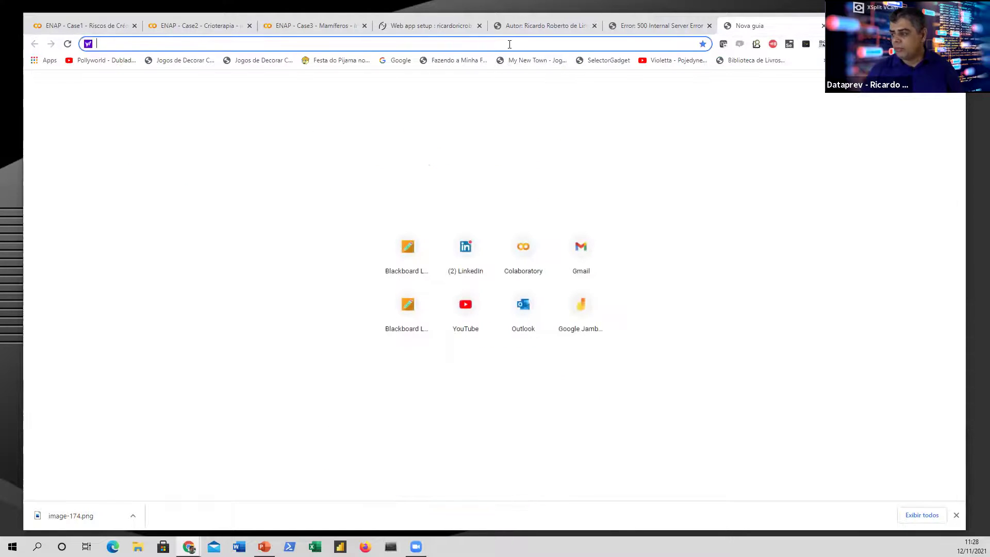
type("google")
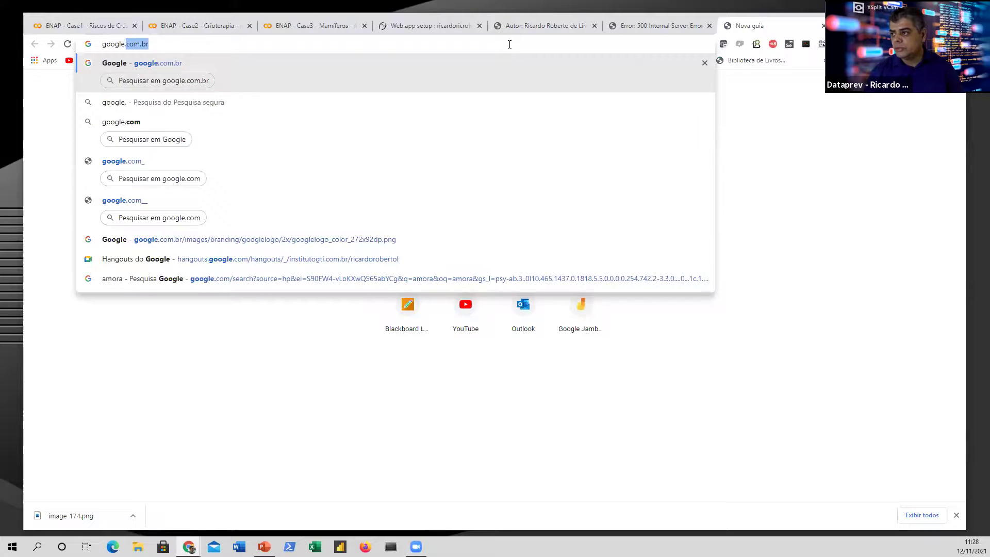
key("BackSpace")
type("cloud pl")
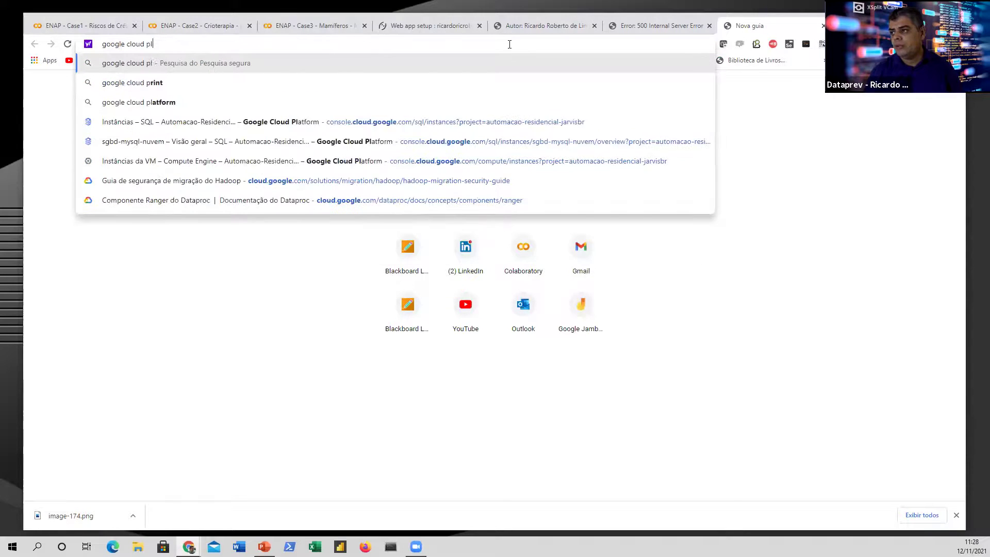
type("atf")
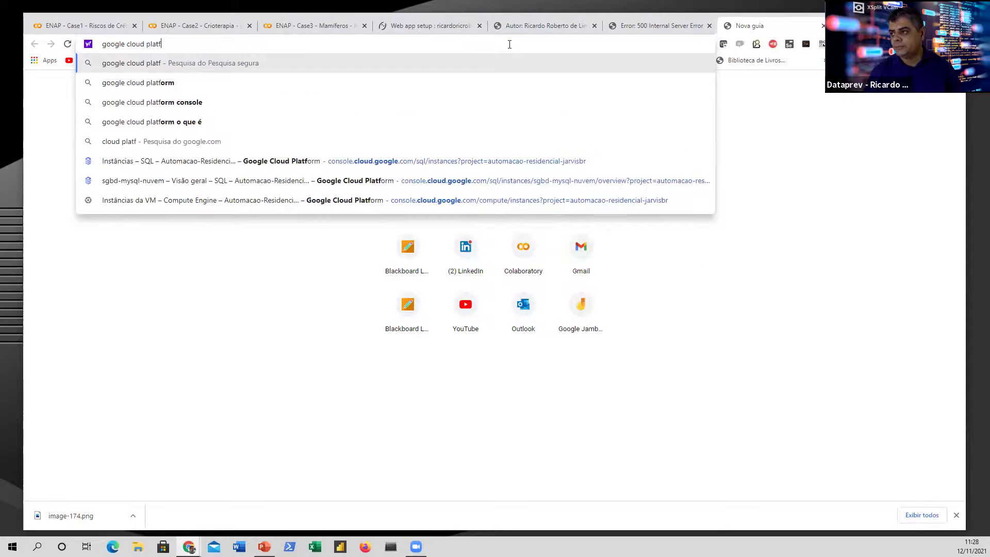
type("orm")
key("Return")
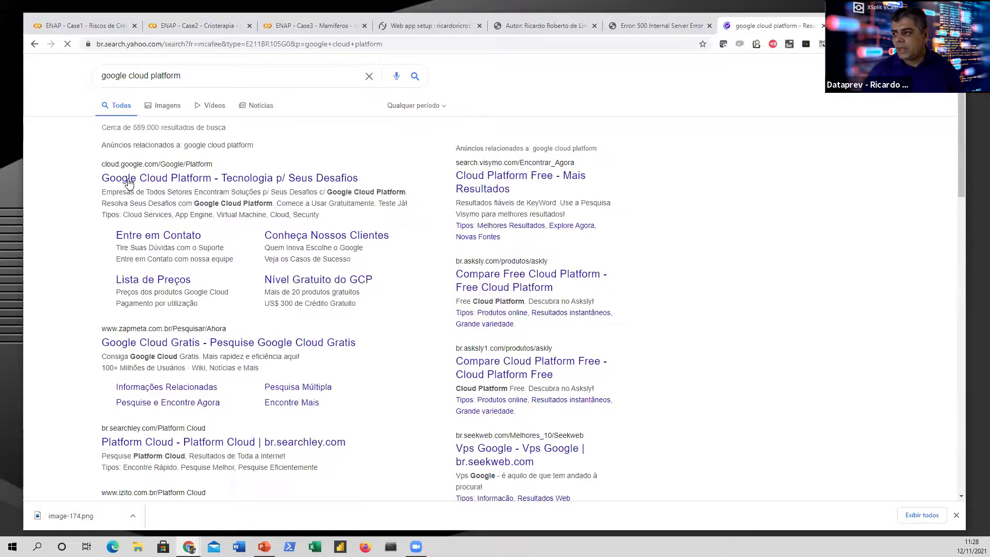
left_click(129, 181)
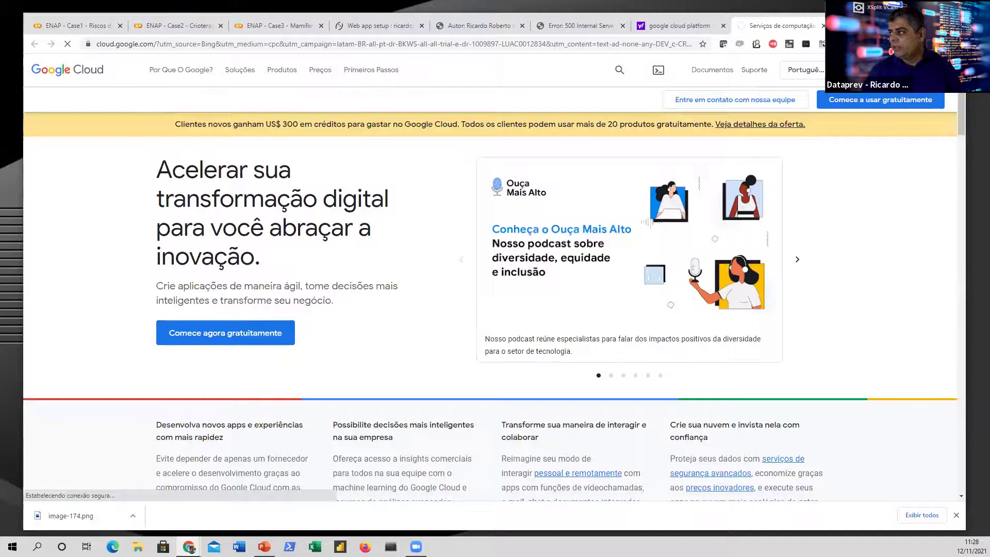
left_click(206, 335)
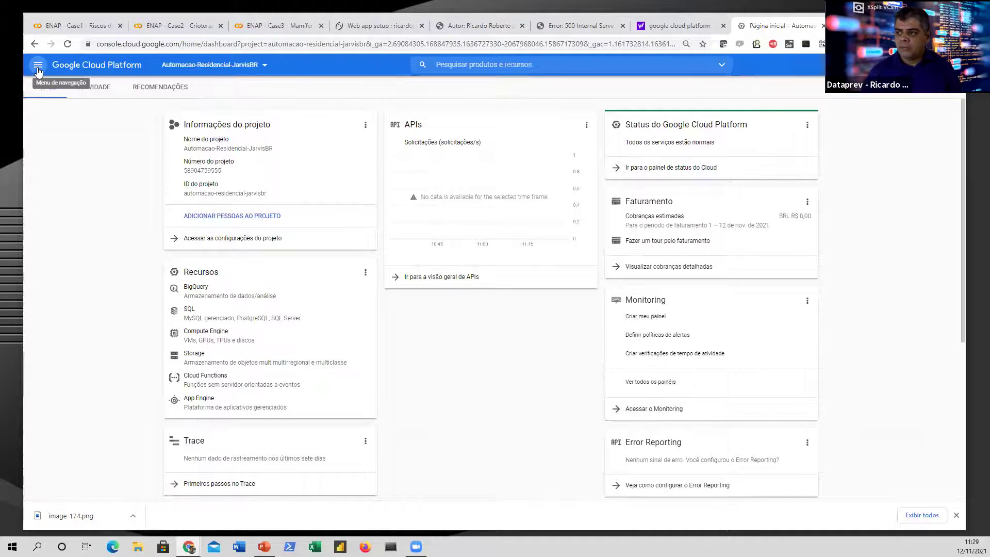
Look through the Google Cloud console's full product list down to the Inteligência Artificial section.
left_click(38, 68)
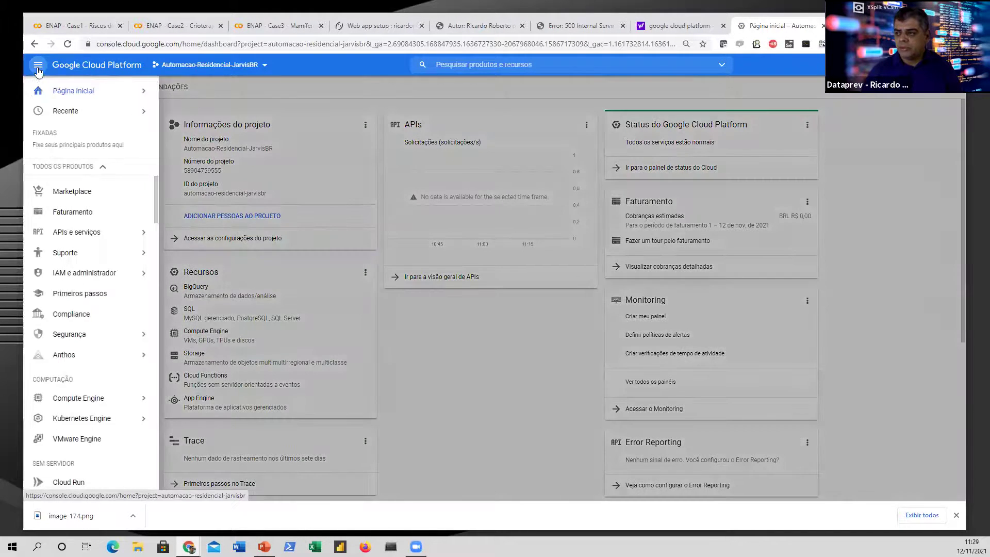
scroll(72, 330, "down", 8)
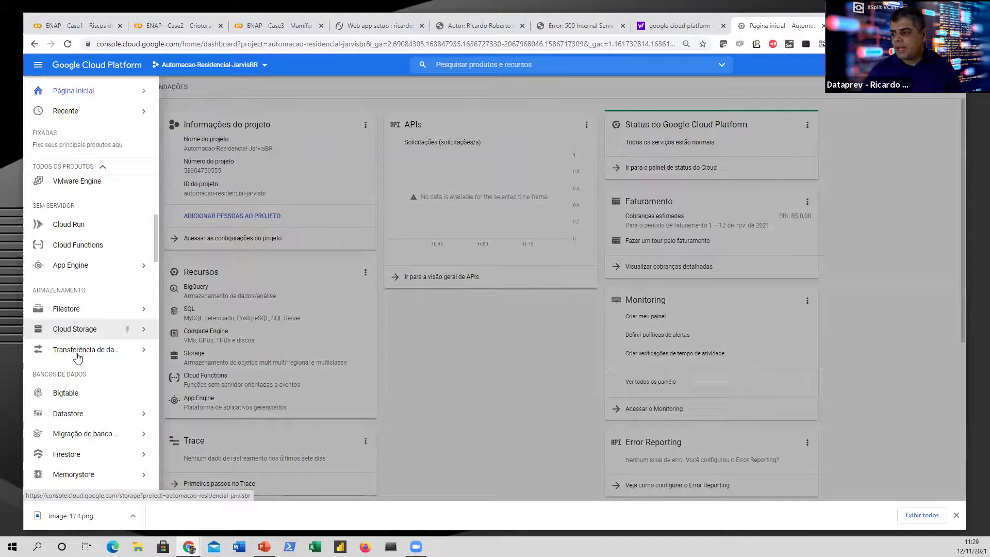
scroll(78, 357, "down", 8)
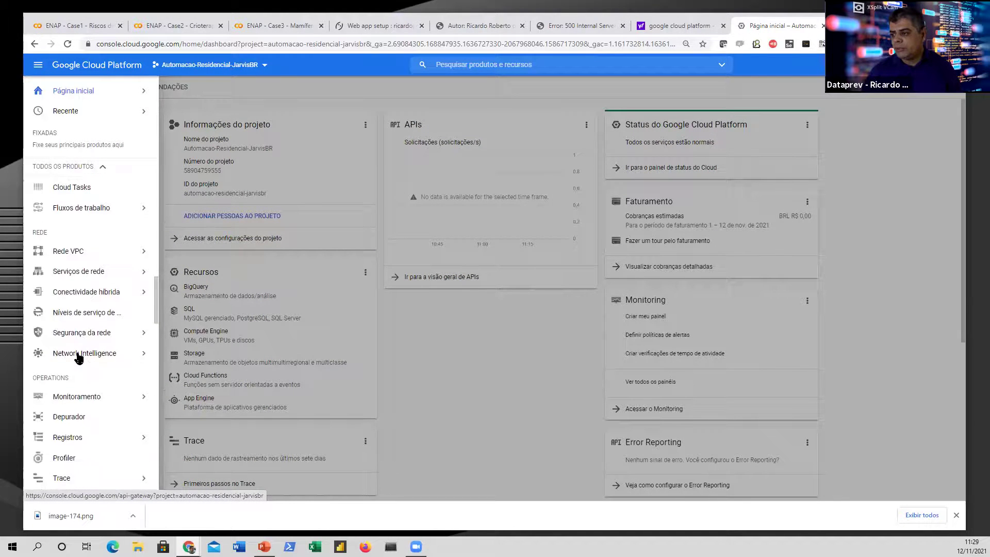
scroll(78, 357, "down", 8)
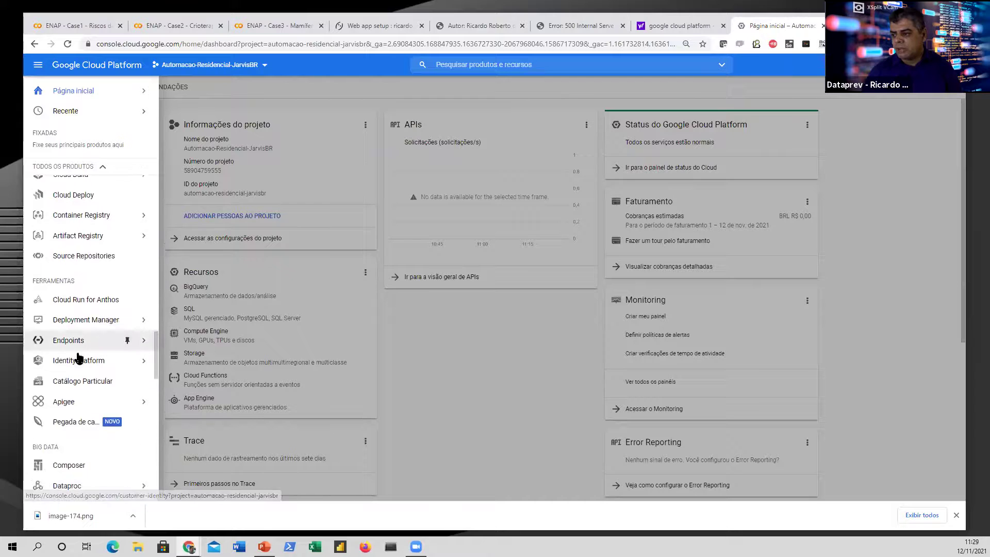
mouse_move(78, 357)
scroll(78, 357, "down", 8)
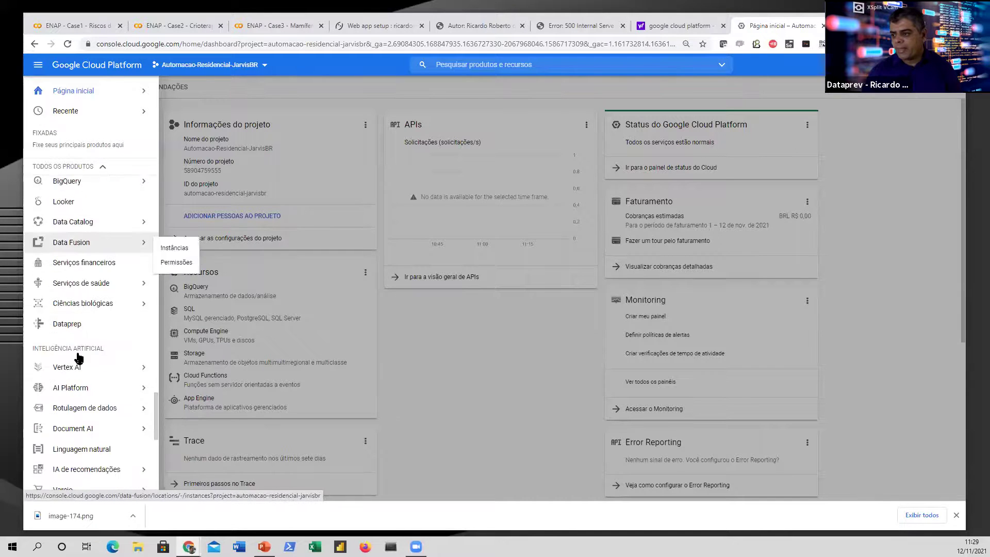
Open the Vertex AI dashboard (Painel) and start creating a new dataset.
mouse_move(66, 315)
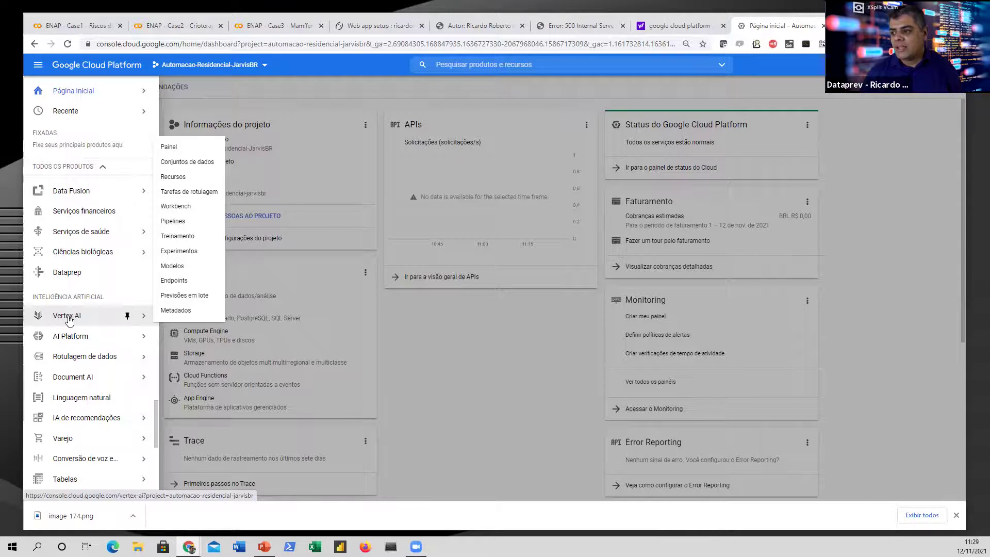
left_click(180, 145)
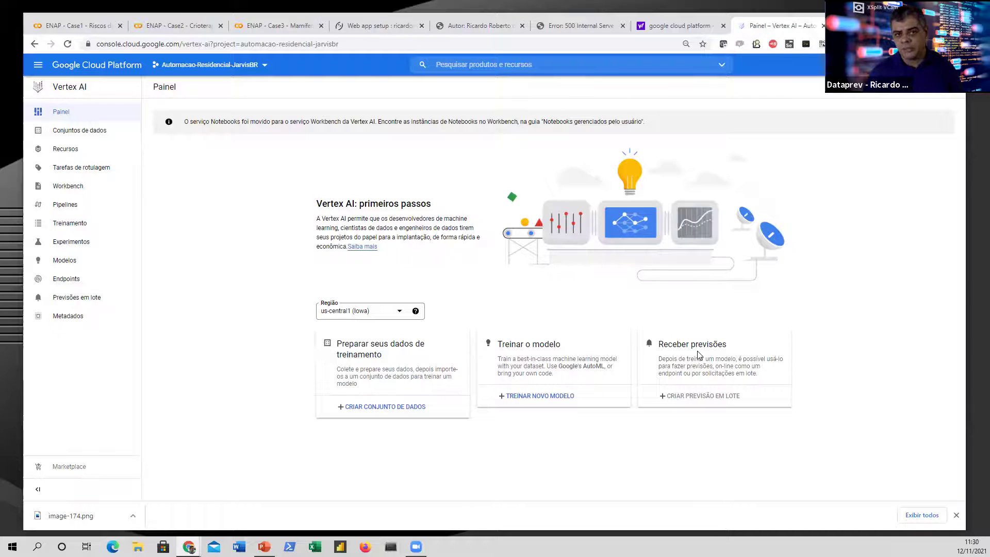
left_click(369, 408)
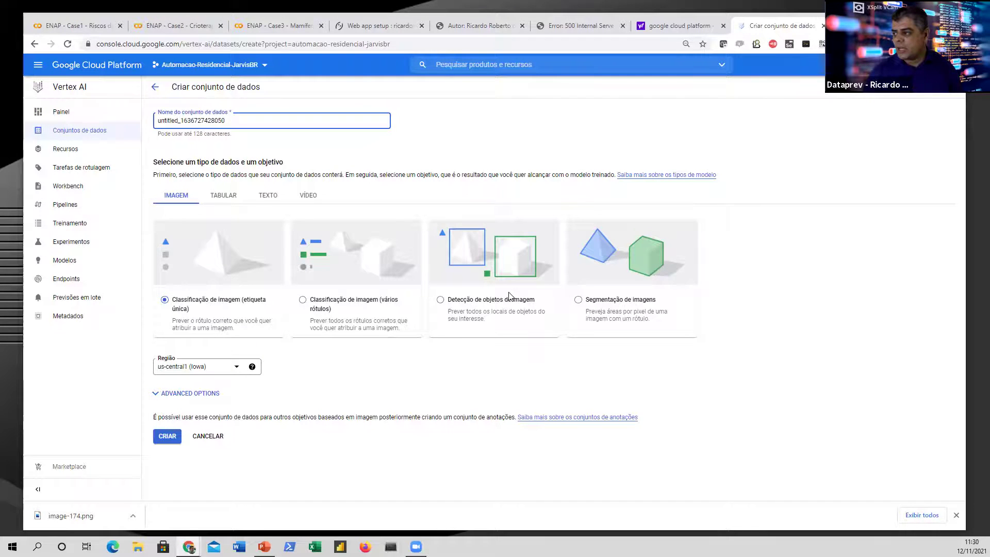
Go through the image dataset objectives: object detection, segmentation, multi-label classification and single-label classification.
left_click(440, 299)
left_click(579, 298)
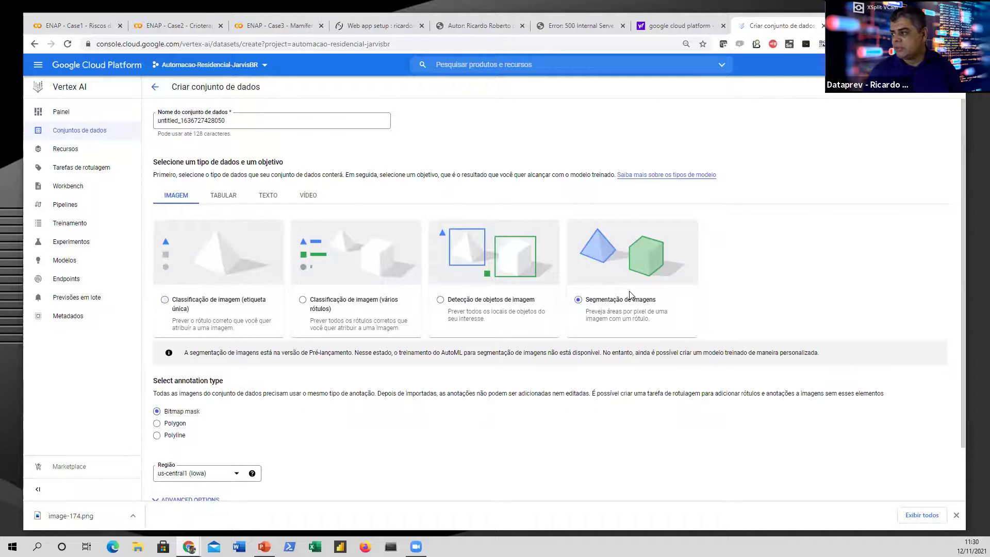
left_click(303, 305)
left_click(164, 299)
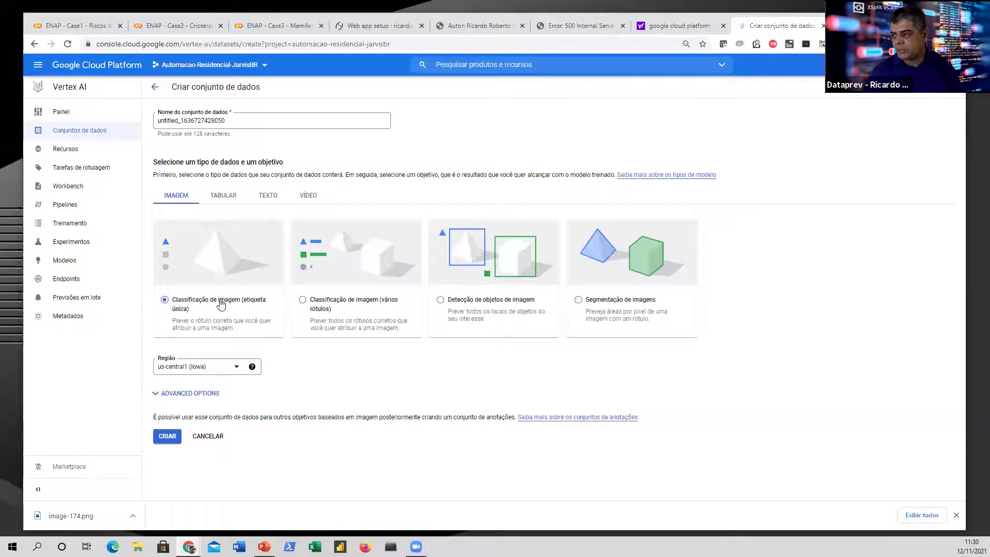
Select Previsão as the tabular dataset objective and Análise de sentimento em texto as the text objective.
left_click(225, 197)
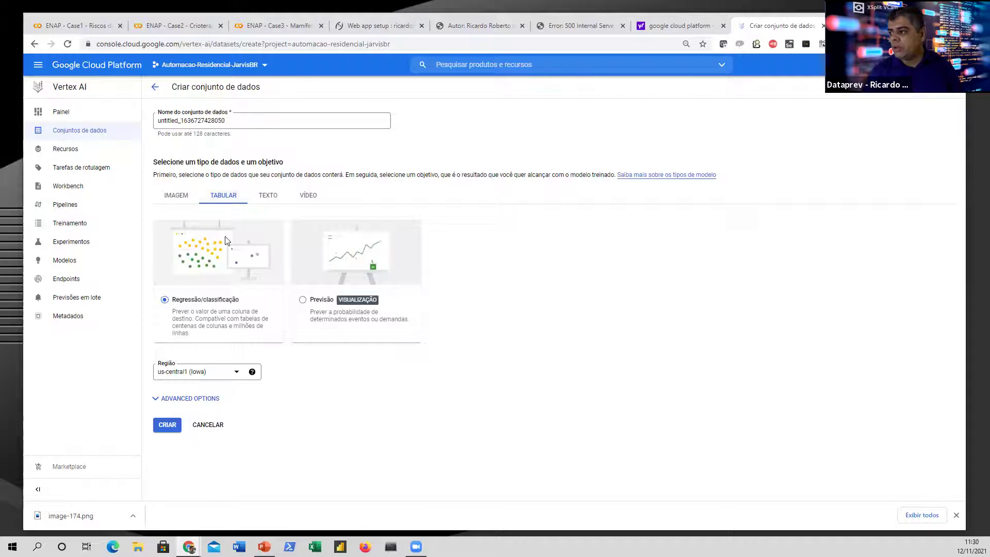
left_click(303, 301)
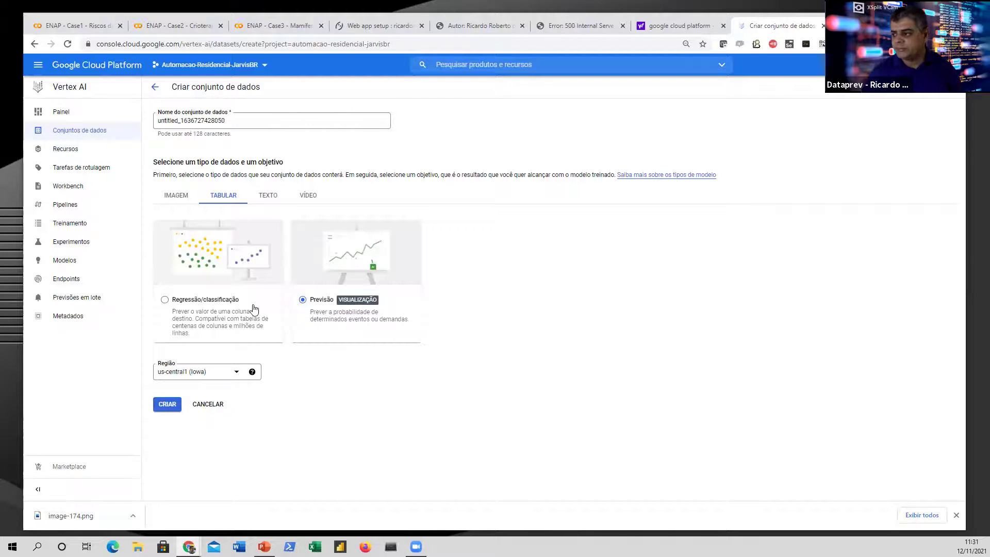
left_click(269, 197)
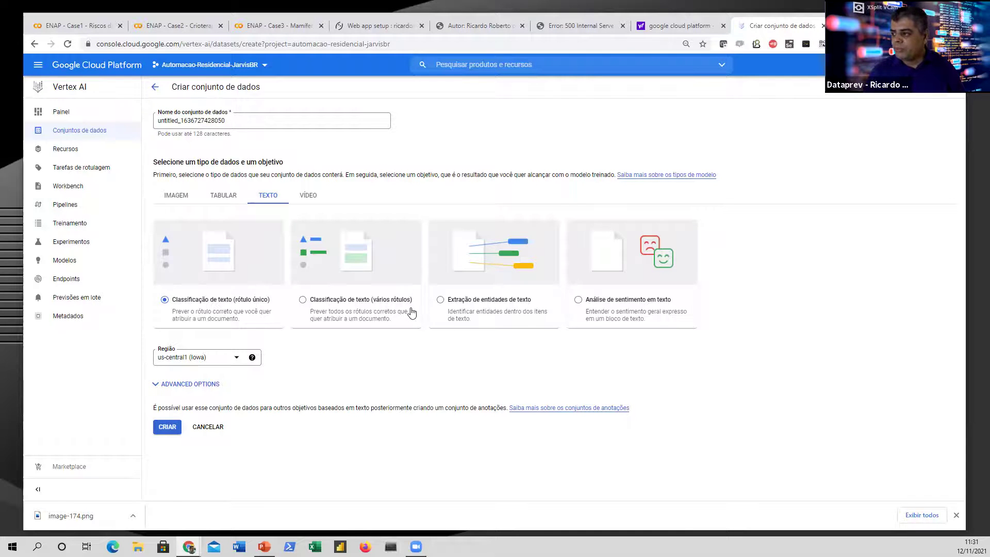
left_click(580, 300)
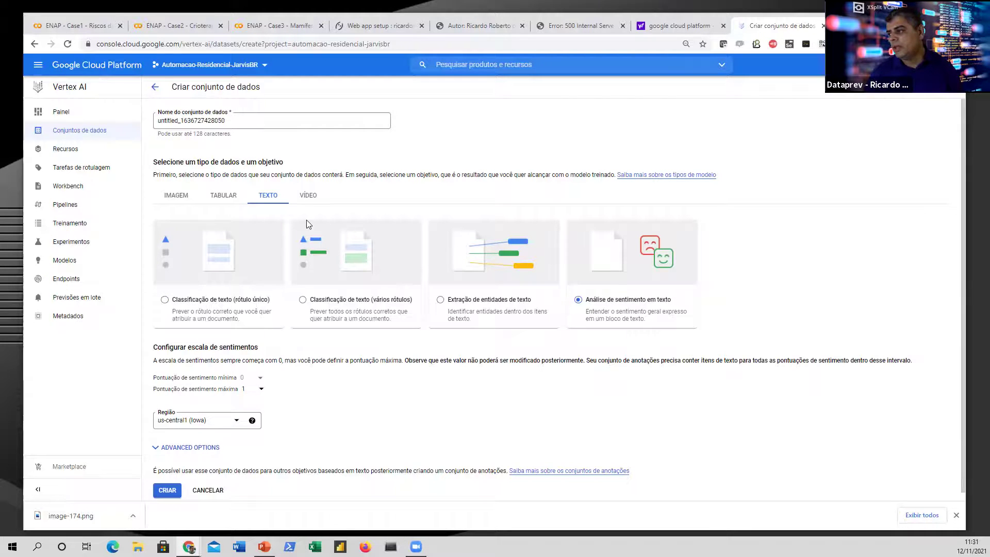
Go through the video dataset objectives, selecting Classificação de vídeo and Rastreamento de objeto em vídeos in turn.
left_click(308, 195)
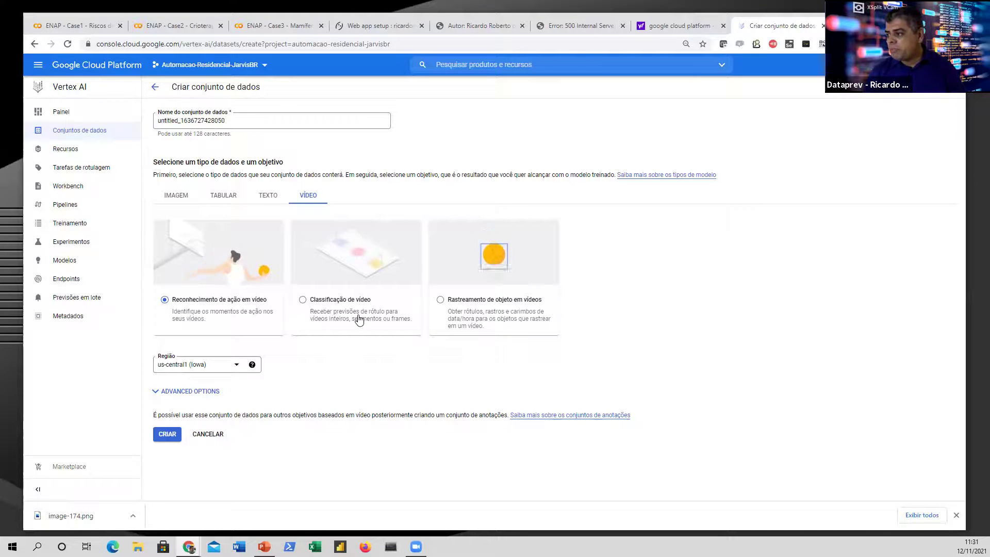
left_click(341, 311)
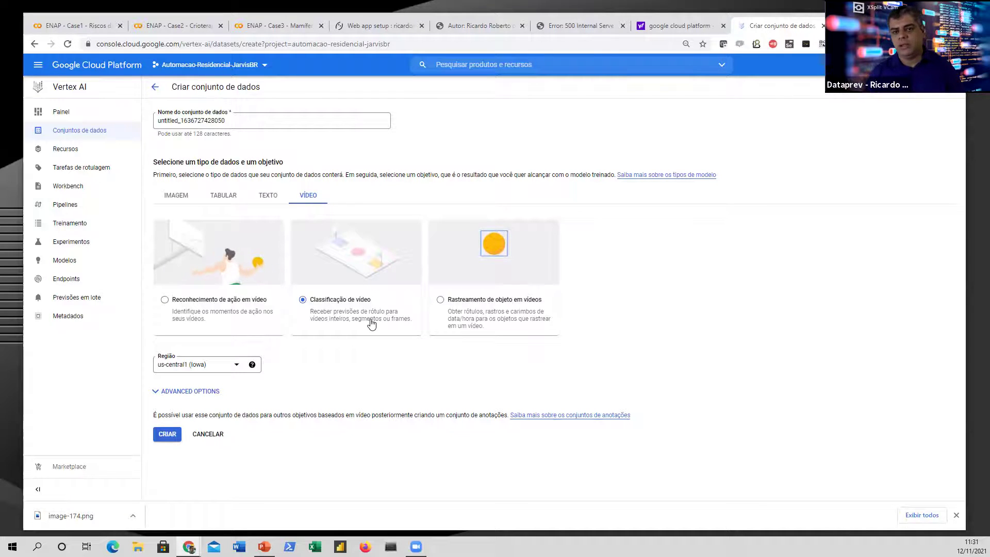
left_click(470, 301)
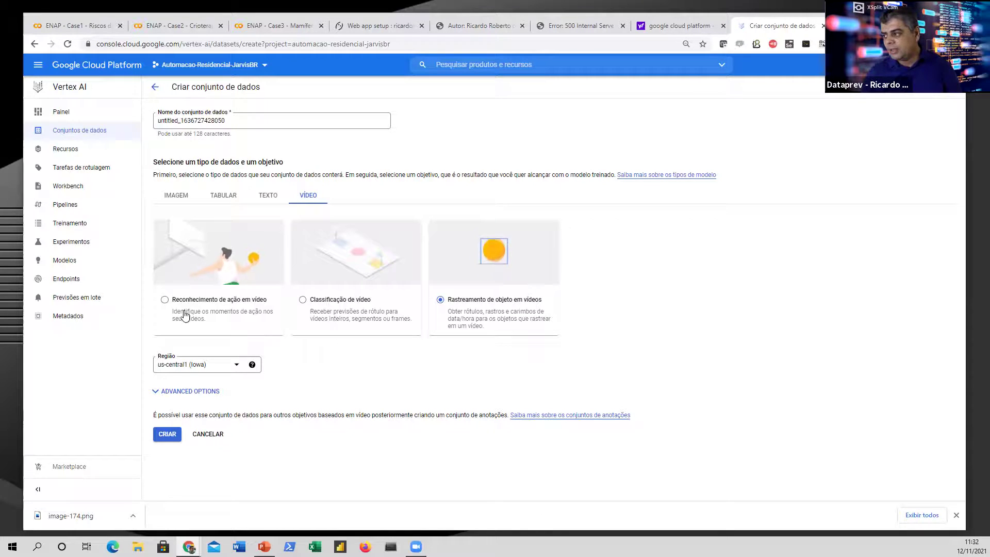
Create the dataset as tabular data with the Previsão objective under its default name.
left_click(178, 196)
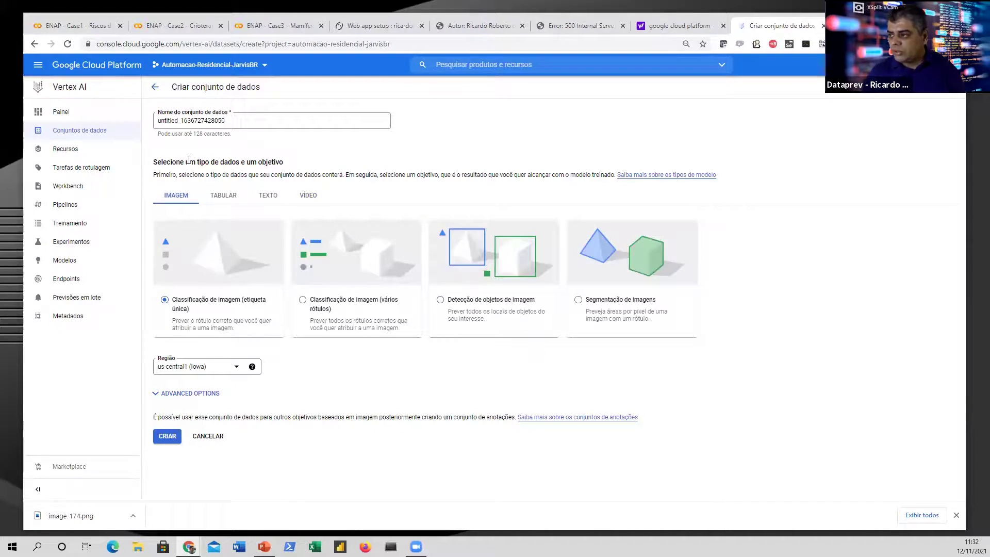
left_click(223, 194)
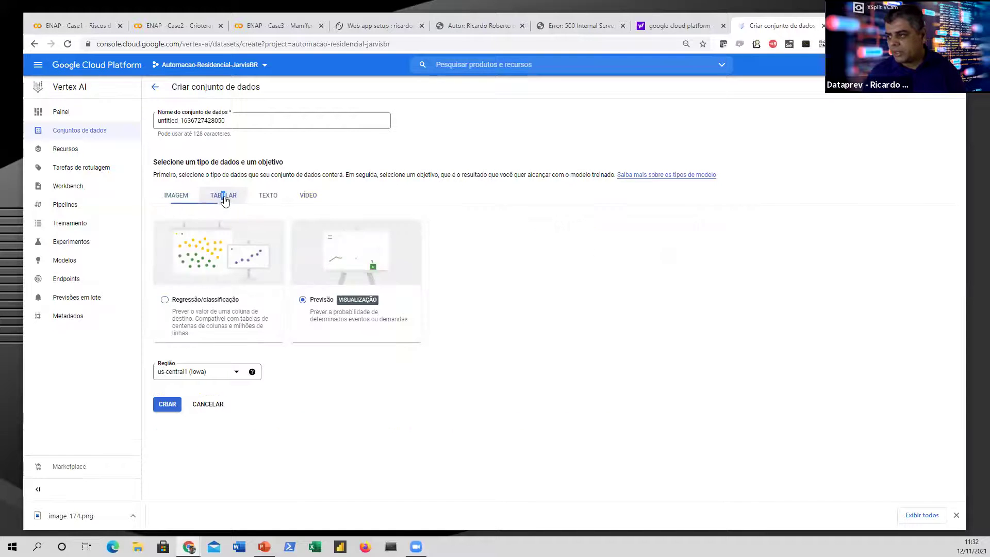
left_click(166, 407)
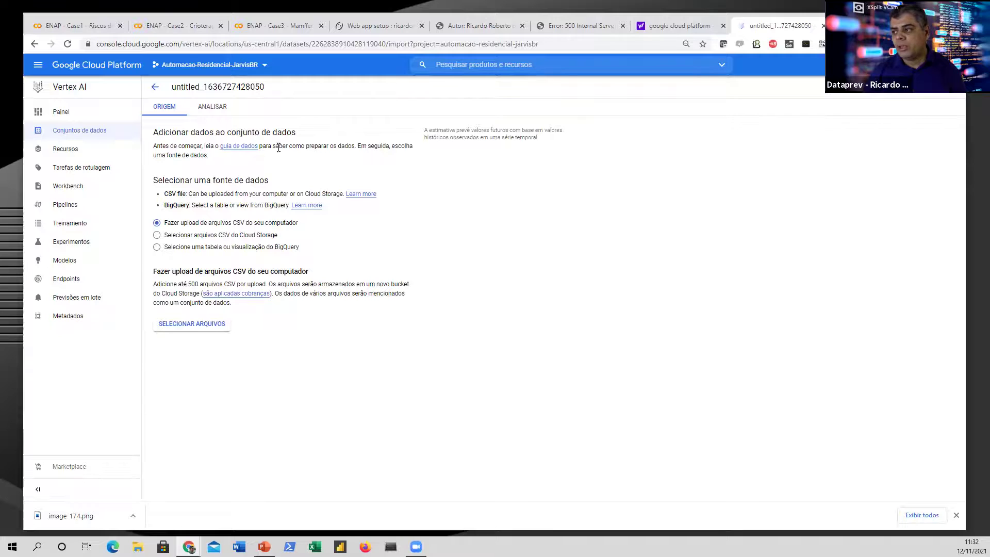
Look at the new dataset's Analisar and Origem pages and return to the Vertex AI dashboard.
left_click(212, 109)
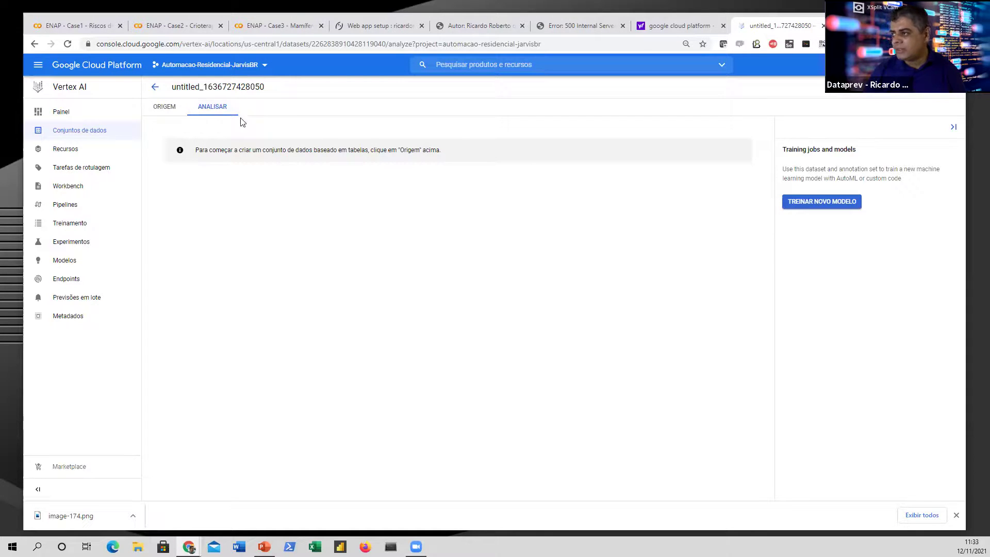
left_click(168, 110)
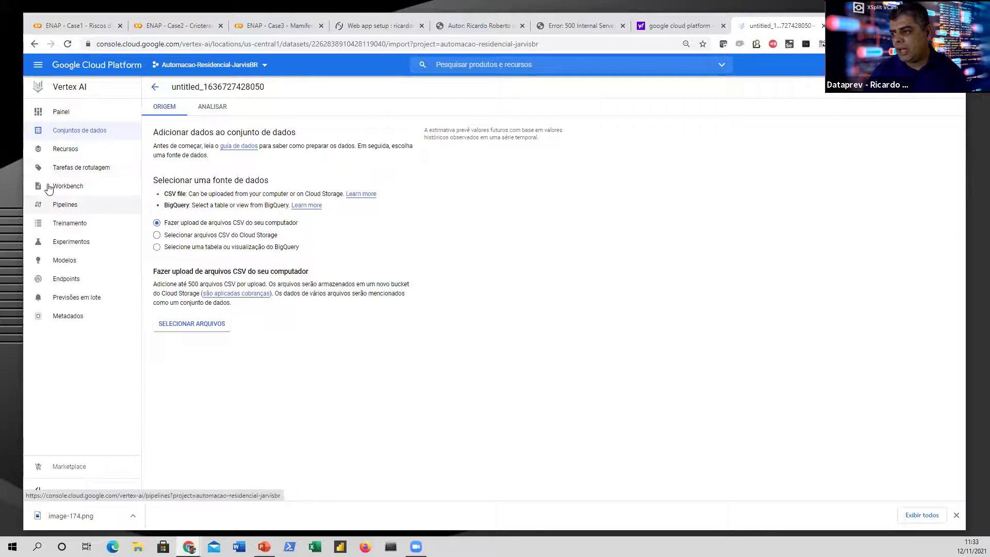
left_click(64, 113)
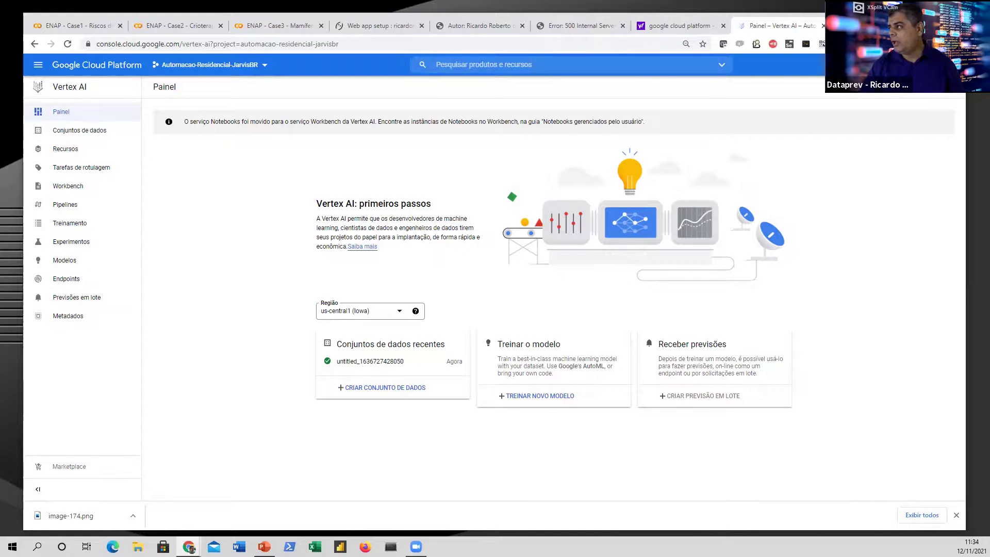
Search Google for aws sagemaker in a new browser tab and open the sponsored Amazon Sagemaker - Machine Learning for Free result.
key("ctrl+t")
type("g")
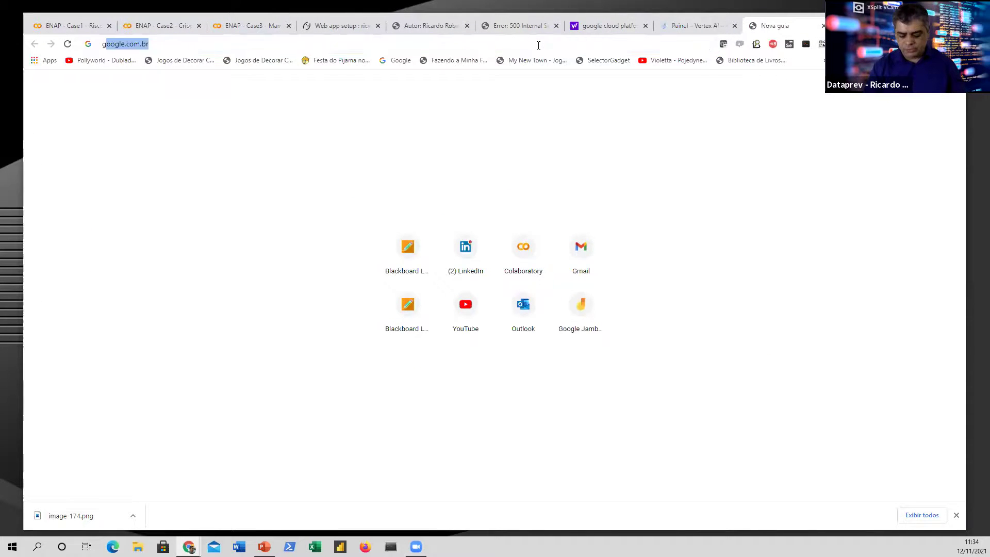
type("oogle.com.br")
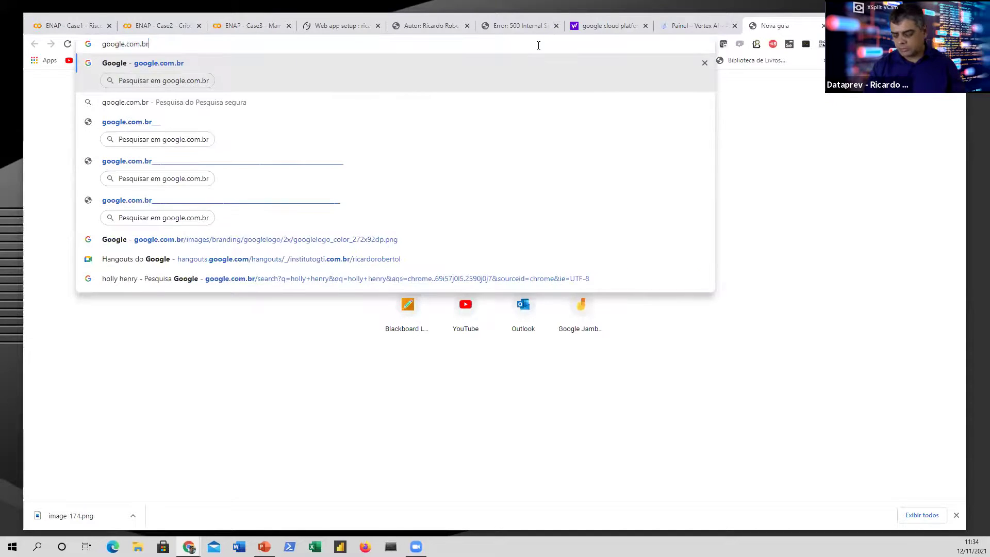
key("Return")
type("a")
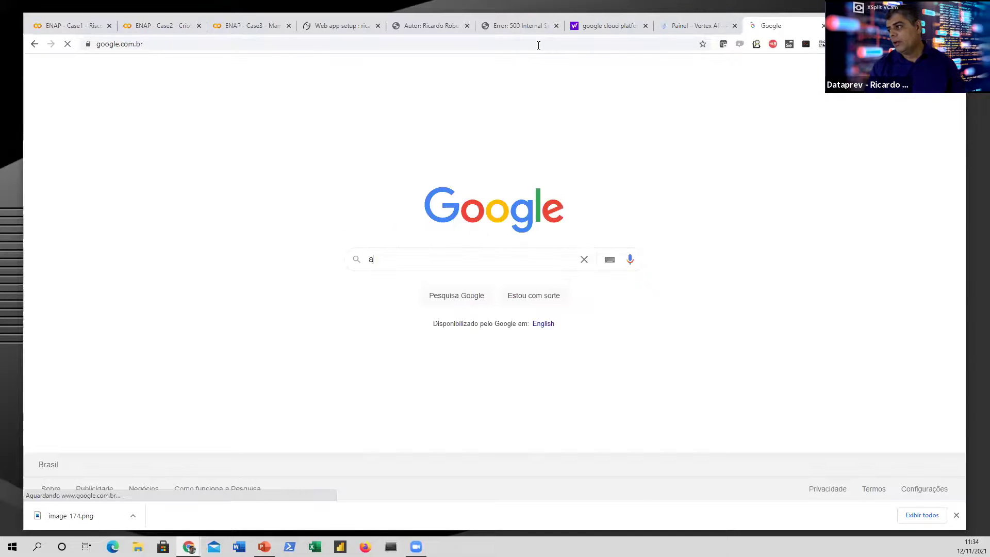
key("BackSpace")
type("AW")
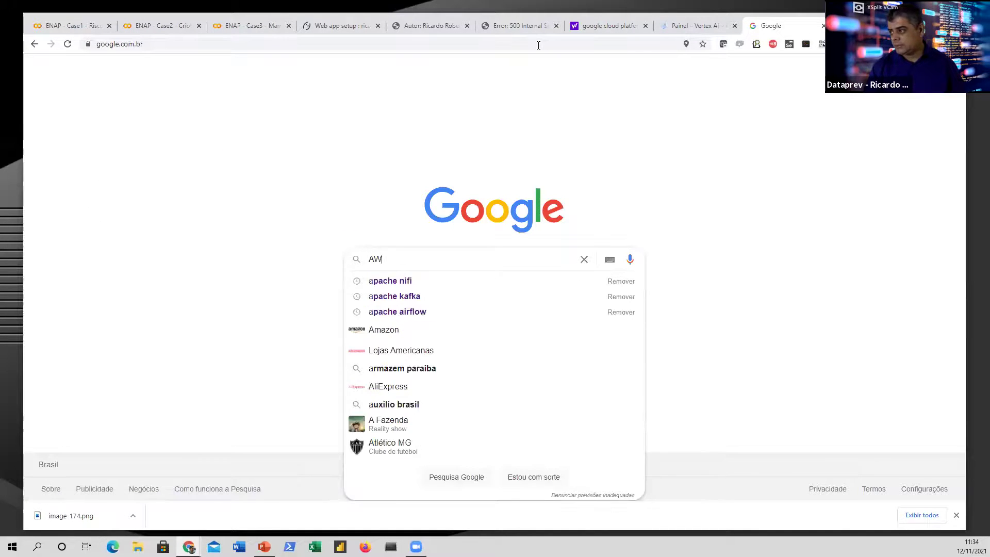
type("S sagem")
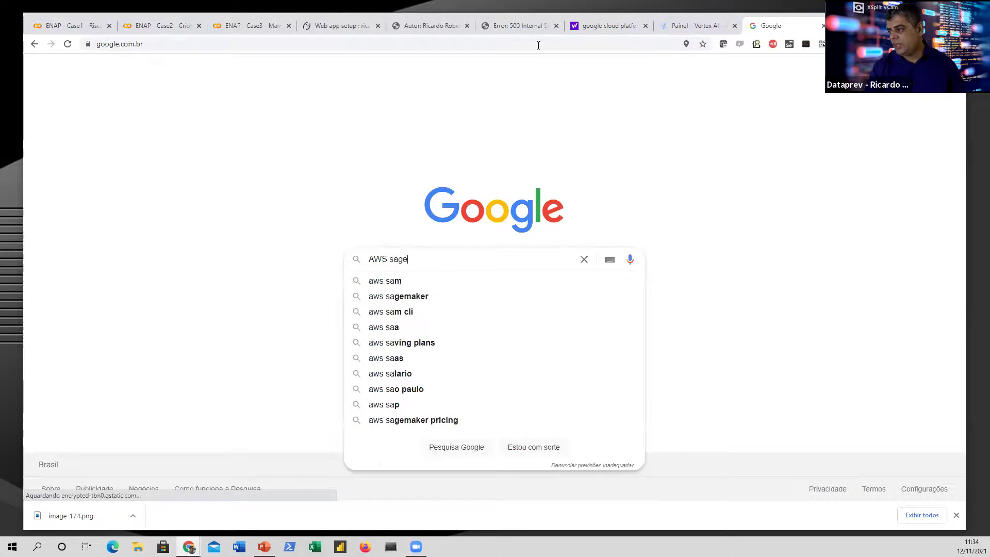
key("Down")
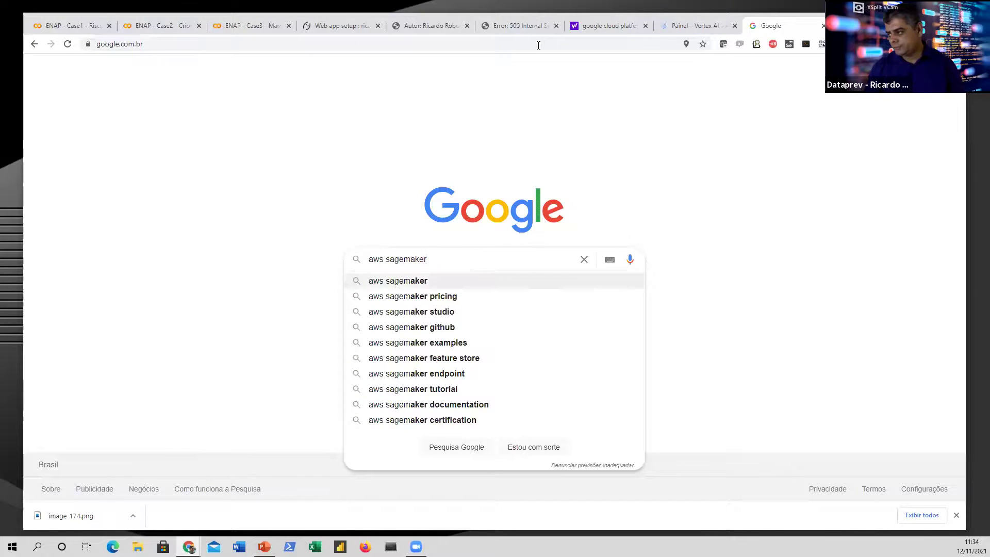
key("Return")
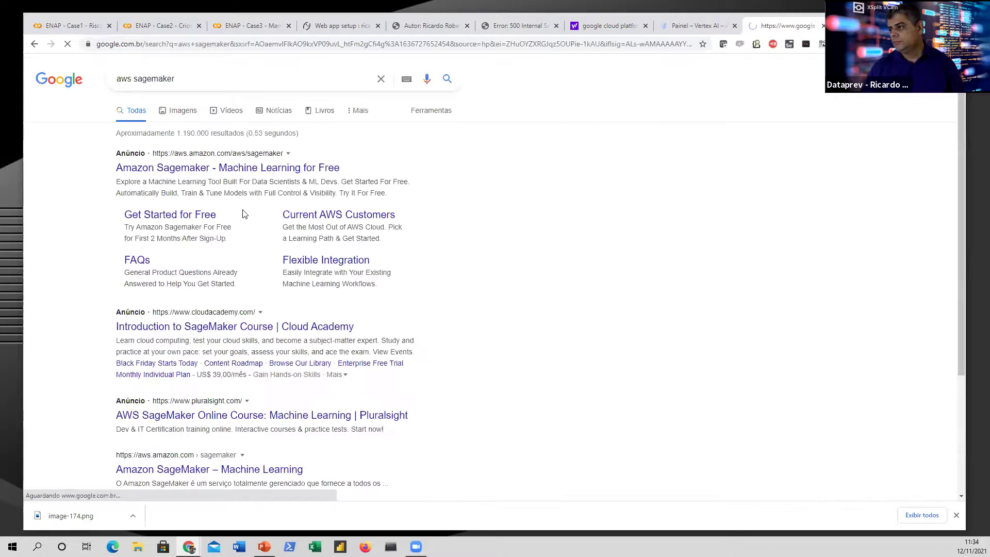
left_click(207, 169)
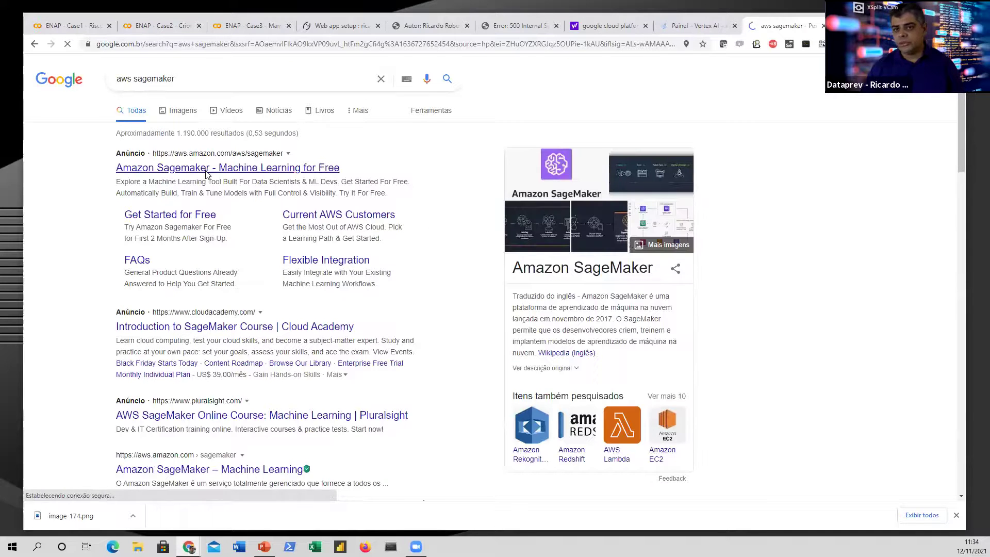
Review the Amazon SageMaker page from its introduction through the free tier table of AI and machine learning products.
key("ctrl+shift+Tab")
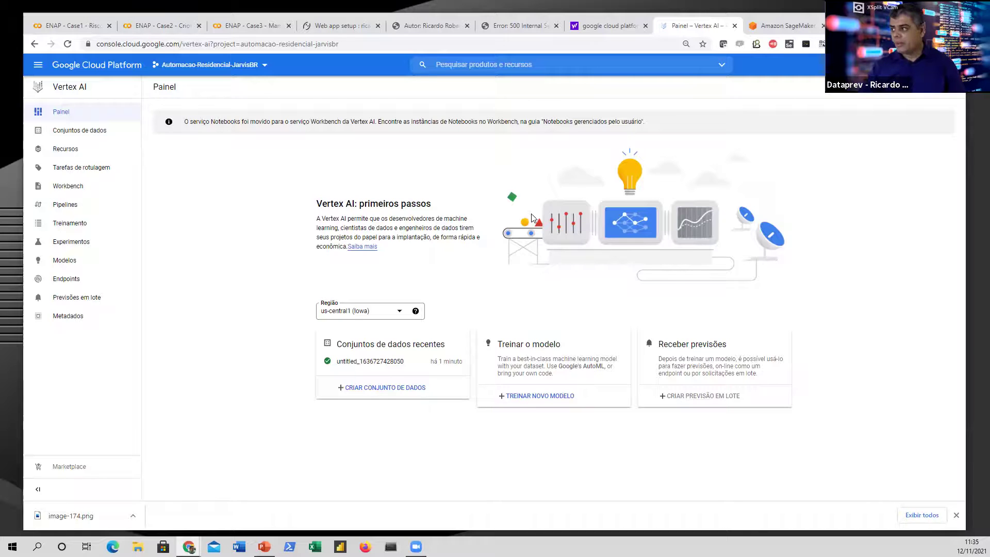
left_click(795, 26)
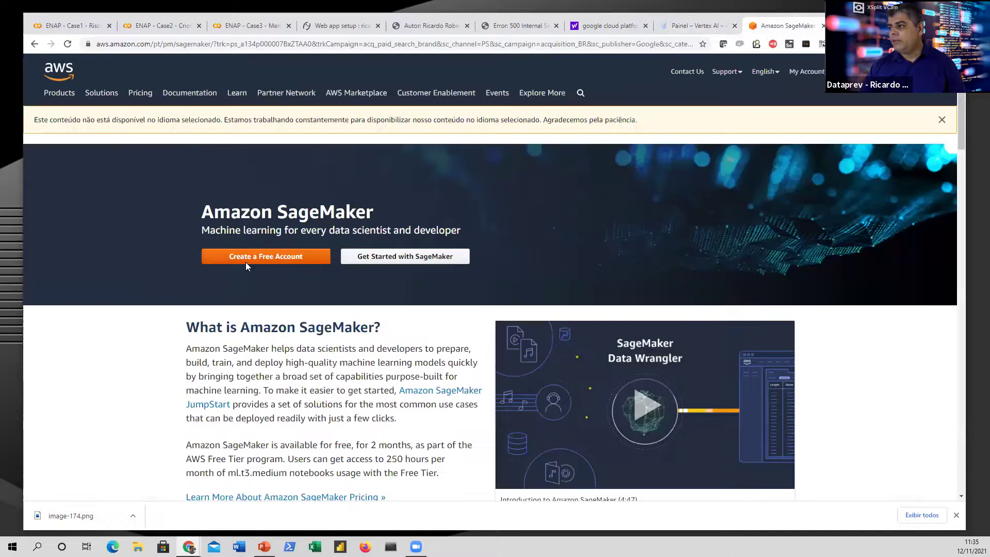
scroll(289, 303, "down", 4)
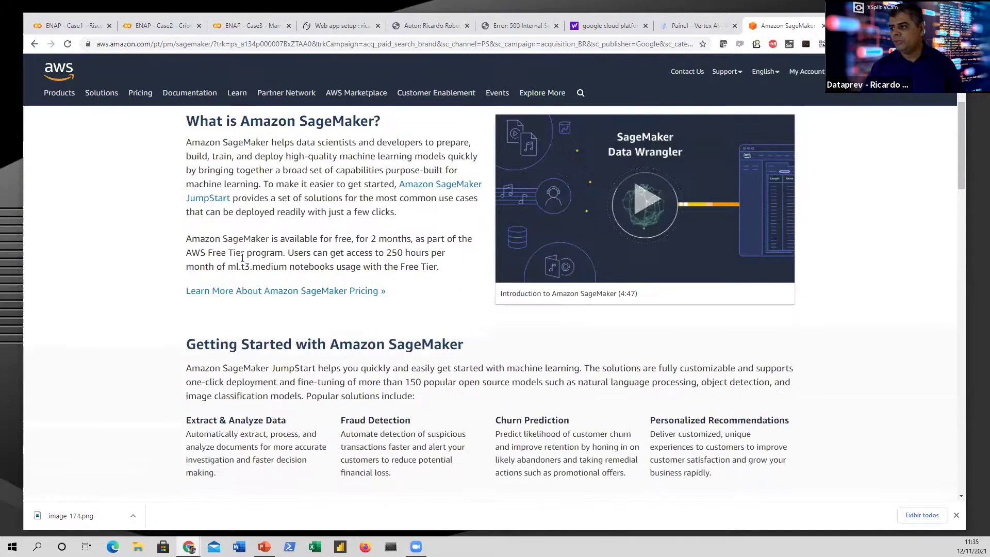
scroll(252, 264, "up", 2)
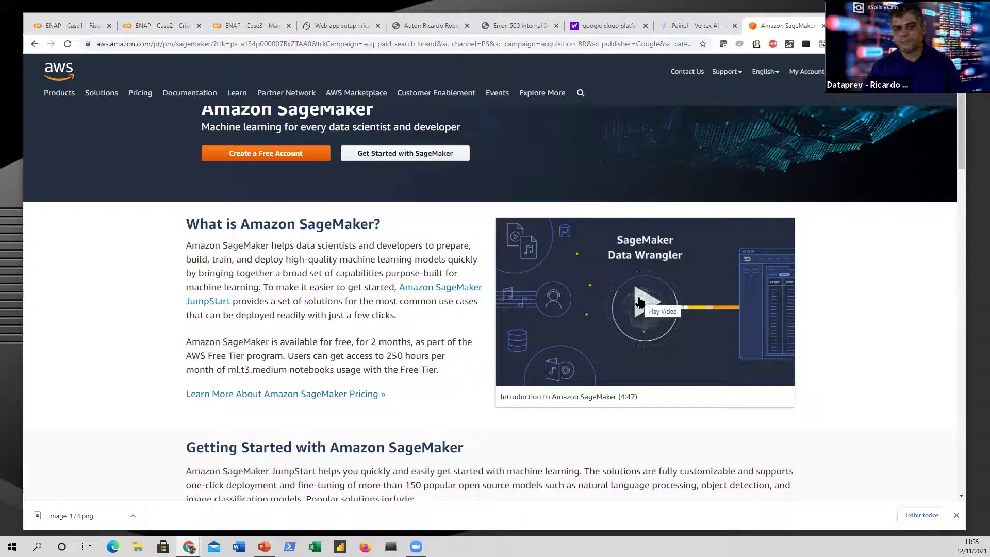
scroll(659, 342, "down", 5)
scroll(658, 342, "down", 2)
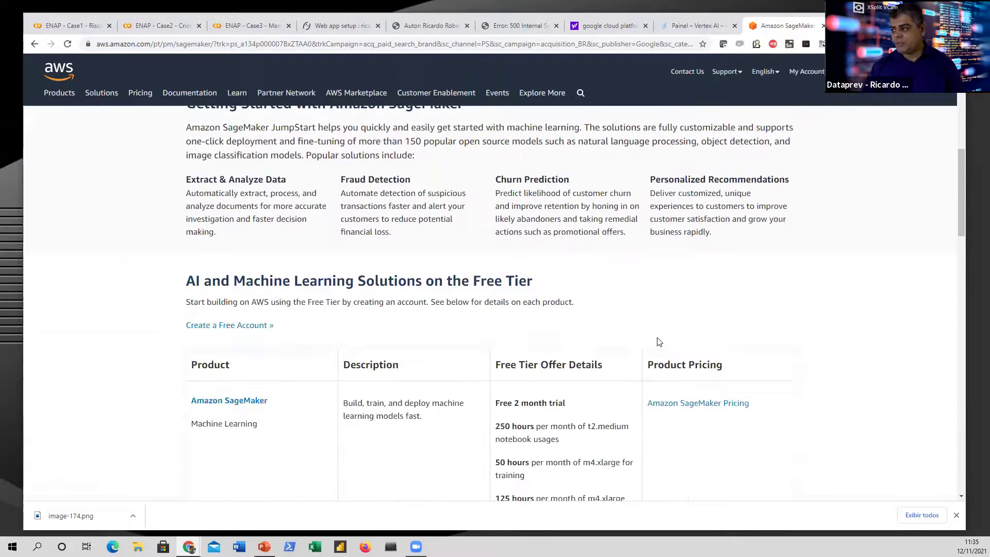
scroll(658, 343, "down", 3)
scroll(544, 354, "down", 1)
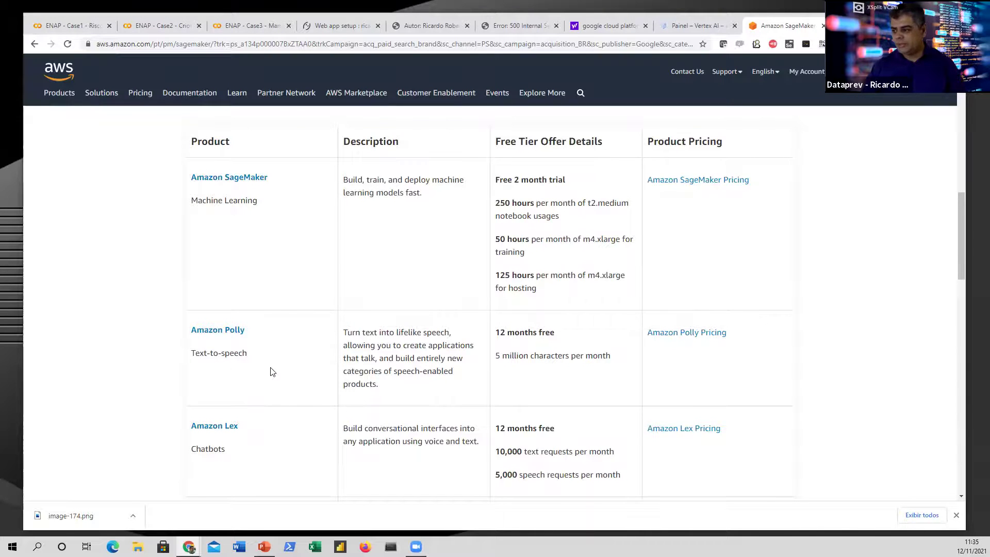
scroll(271, 370, "down", 2)
scroll(276, 385, "down", 6)
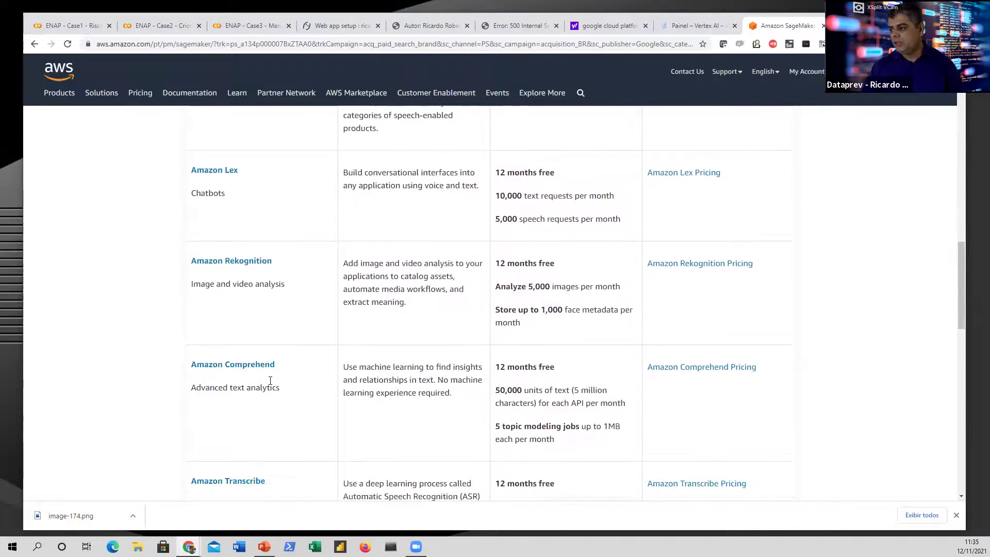
scroll(304, 363, "up", 2)
scroll(305, 367, "up", 14)
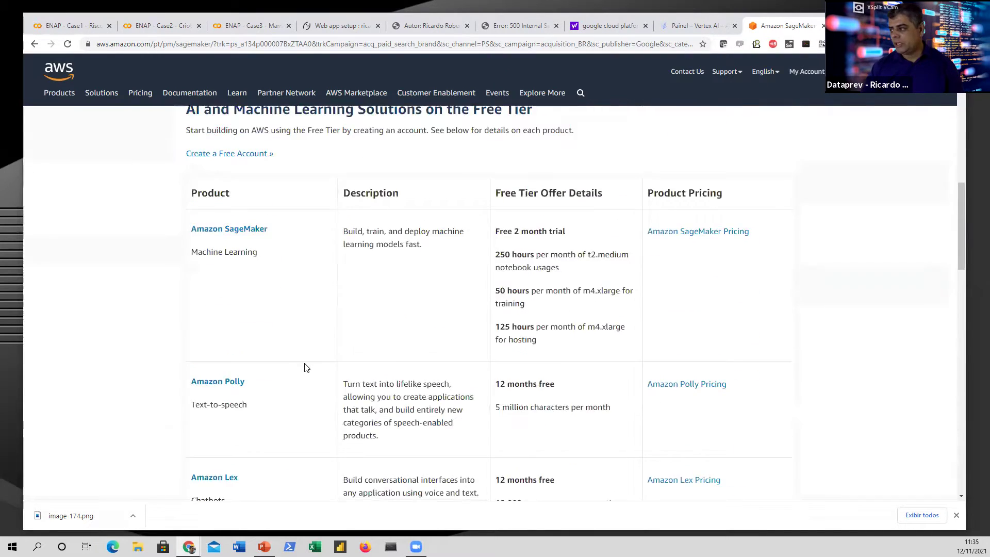
scroll(608, 281, "up", 2)
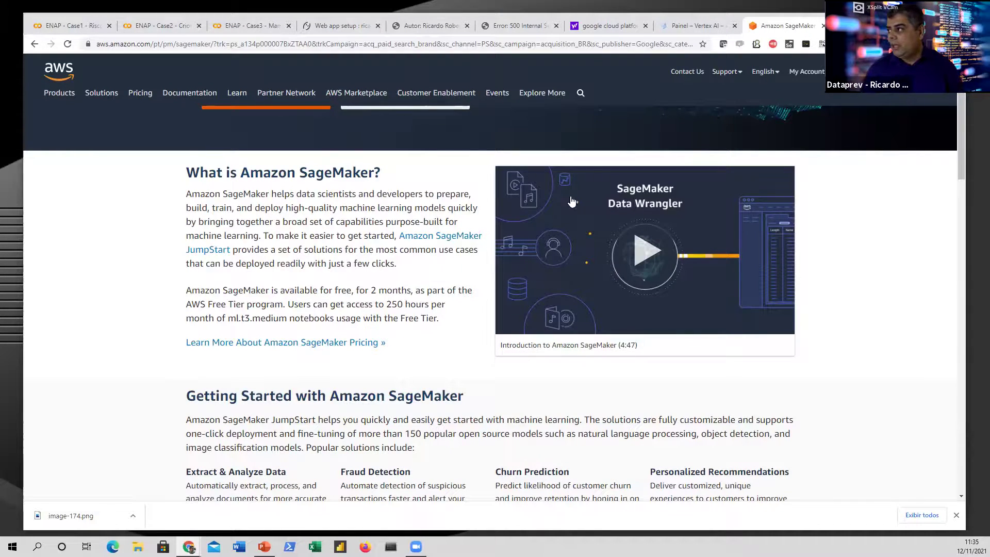
Search Google for Azure machine learning Studio in a new browser tab after a brief look back at the Vertex AI dashboard.
left_click(700, 27)
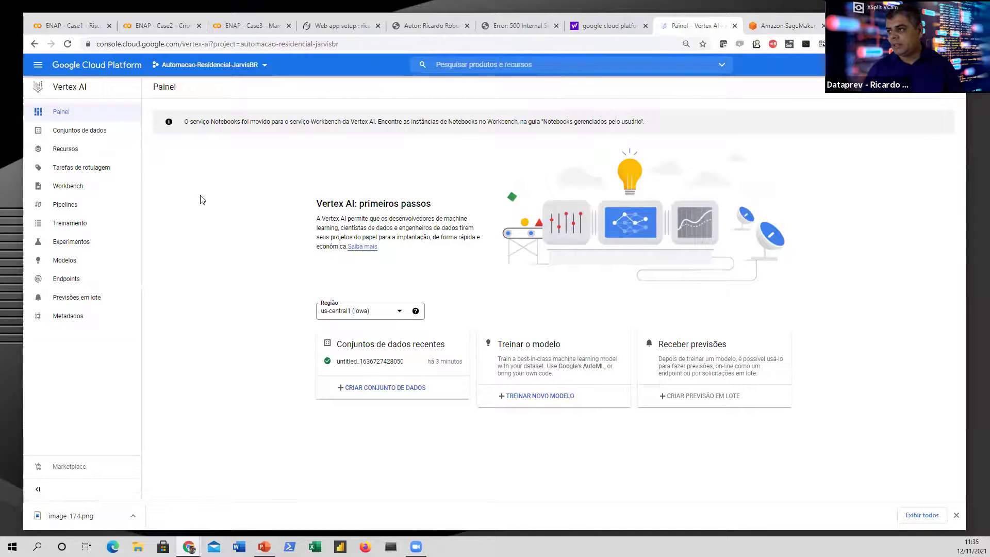
left_click(775, 26)
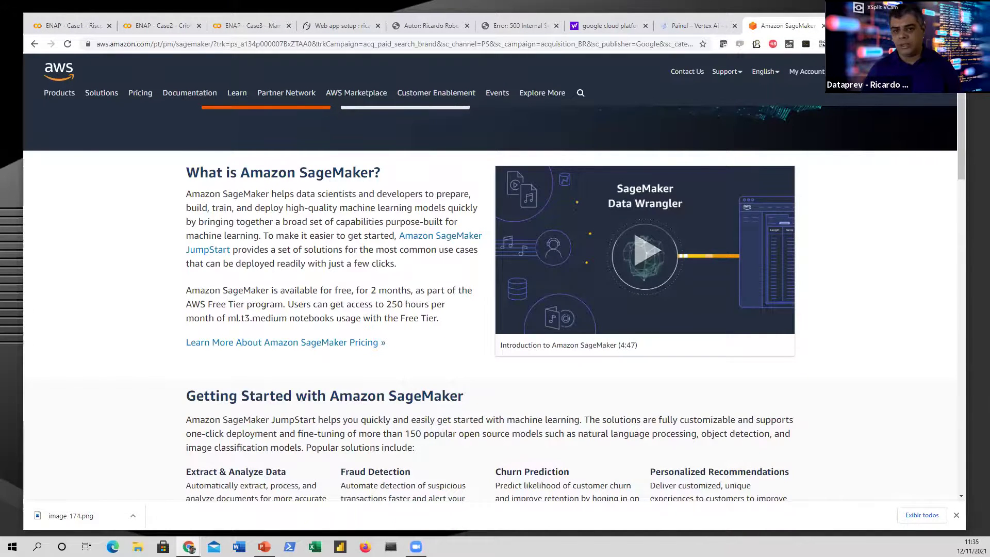
key("ctrl+t")
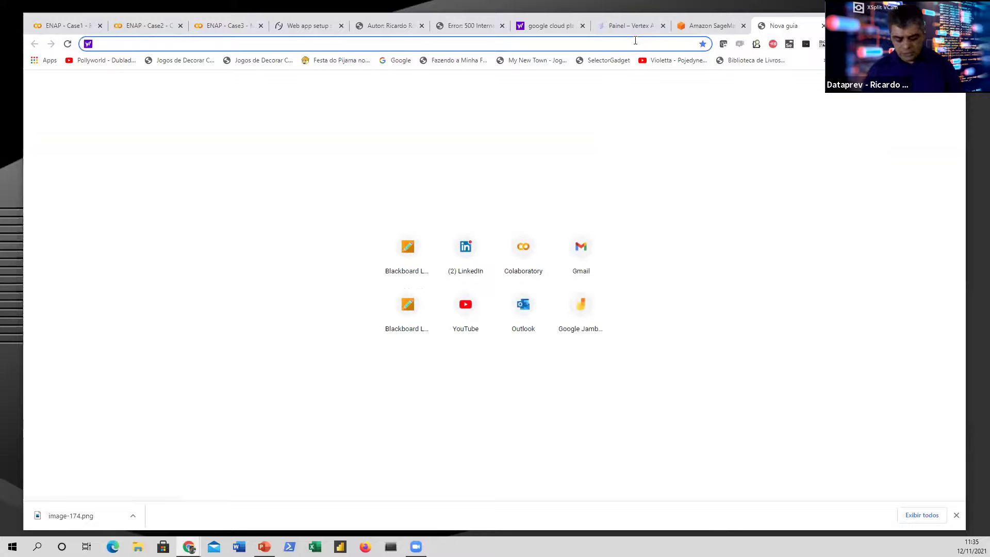
type("google.com.br")
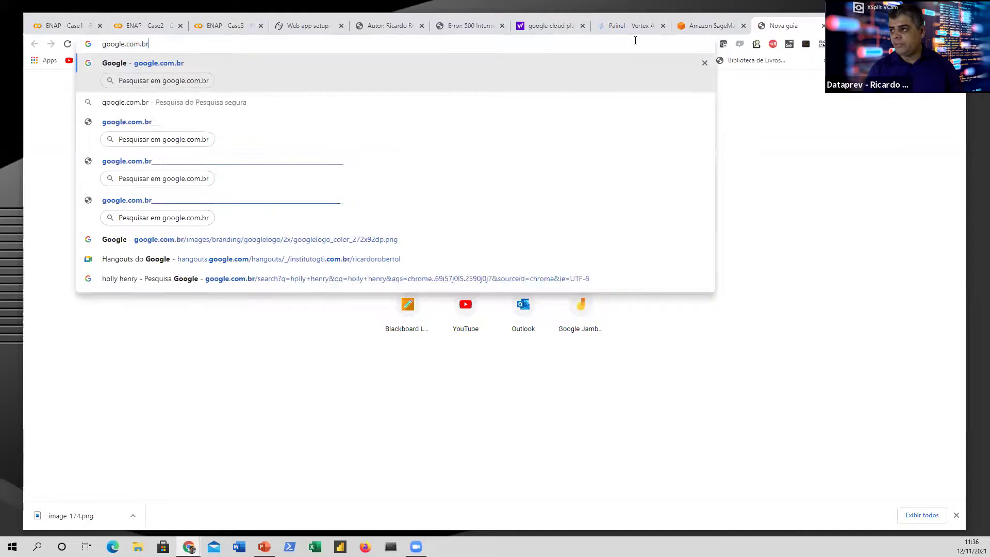
key("Return")
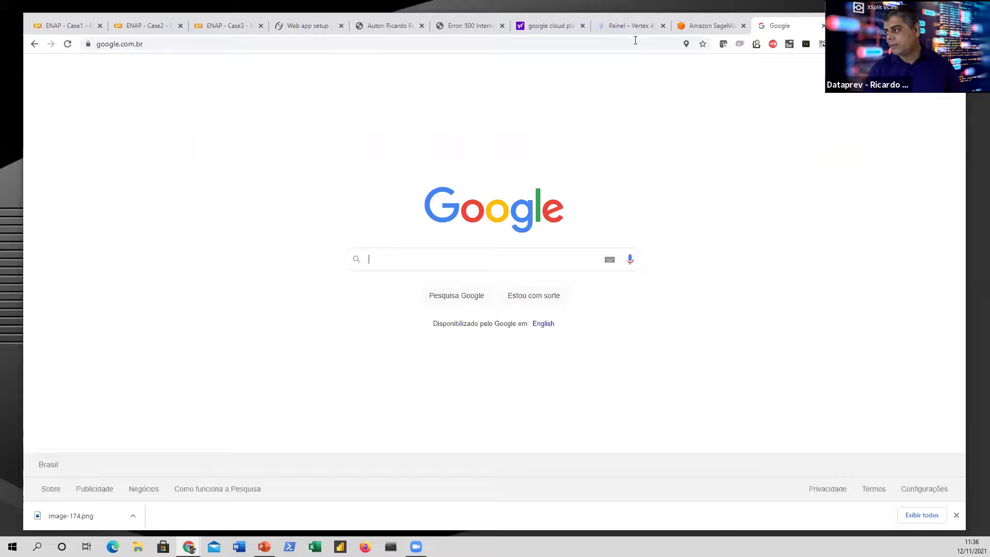
type("Azure ma")
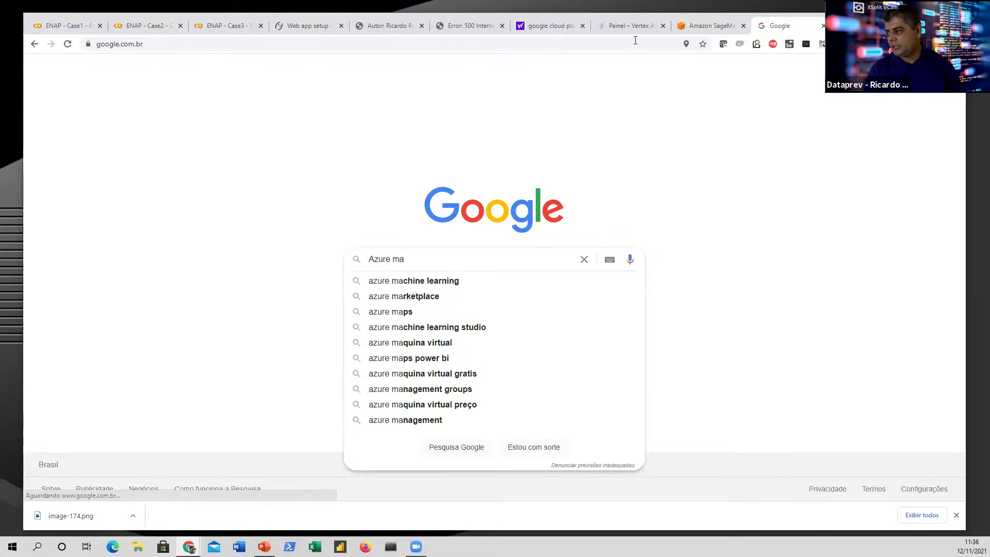
type("chine lear")
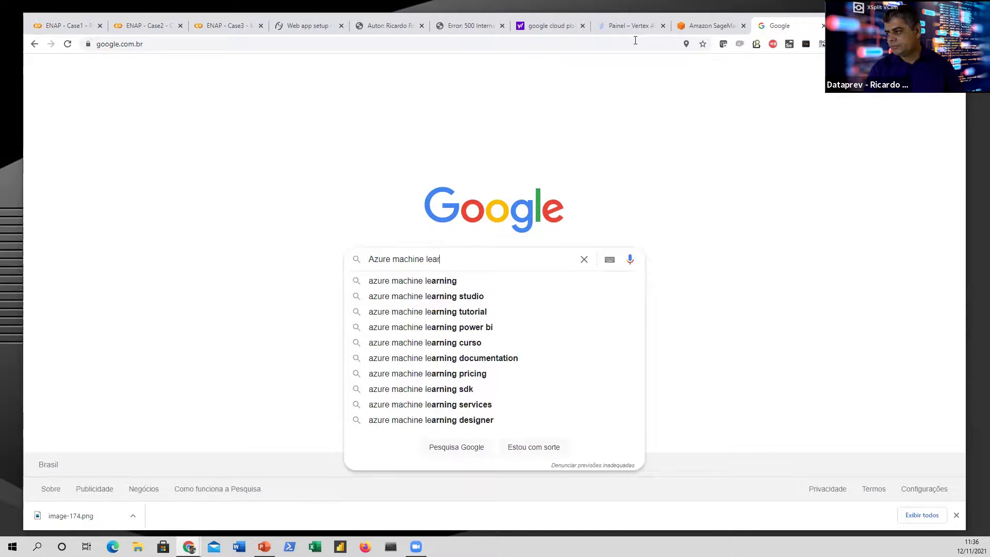
type("ning")
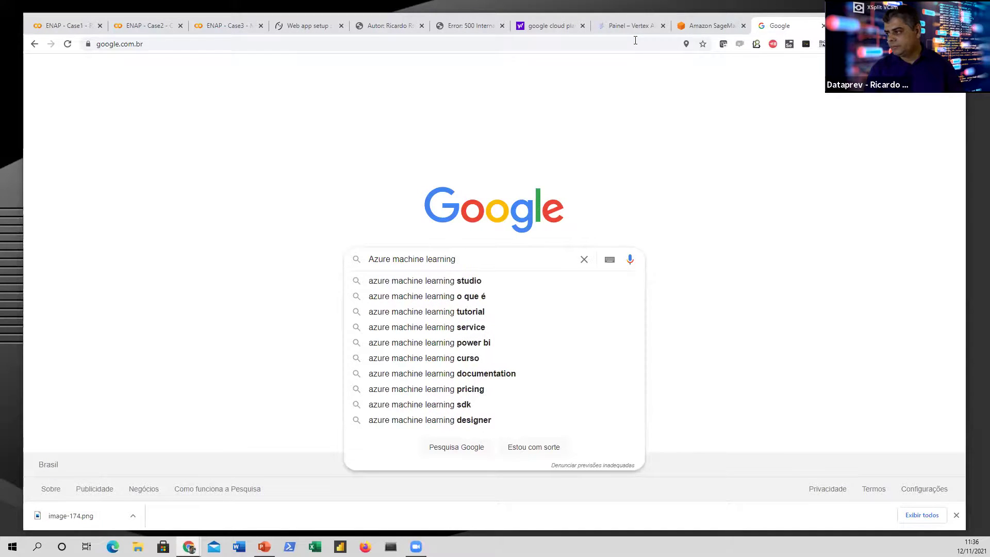
type(" Studio")
key("Return")
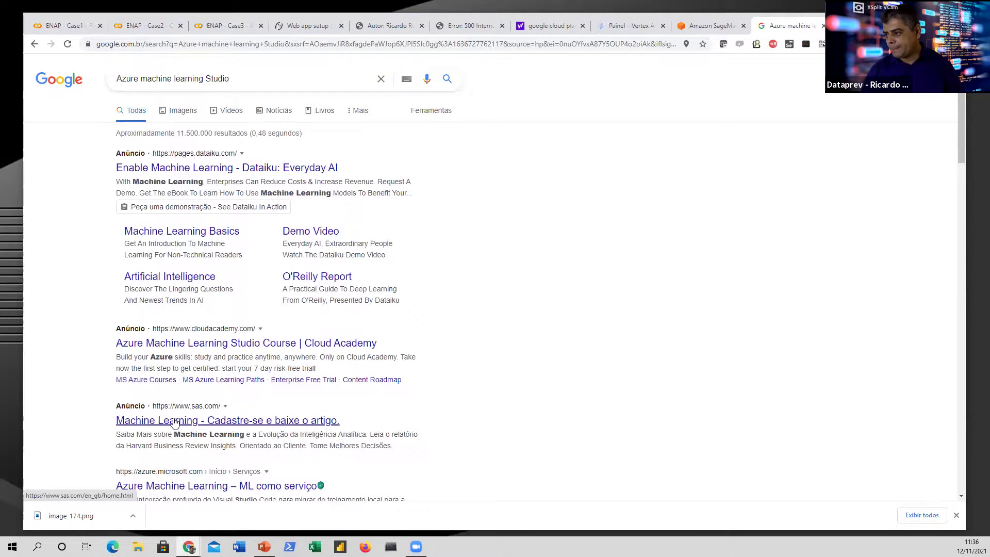
Sign in to Microsoft Machine Learning Studio (classic) from the search results and continue to the Azure Machine Learning page.
scroll(174, 423, "down", 4)
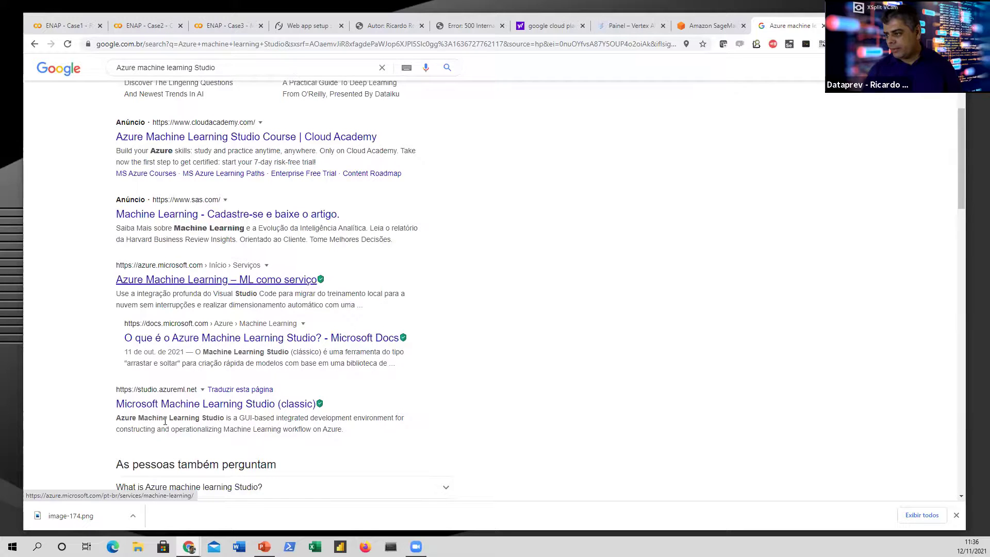
left_click(172, 405)
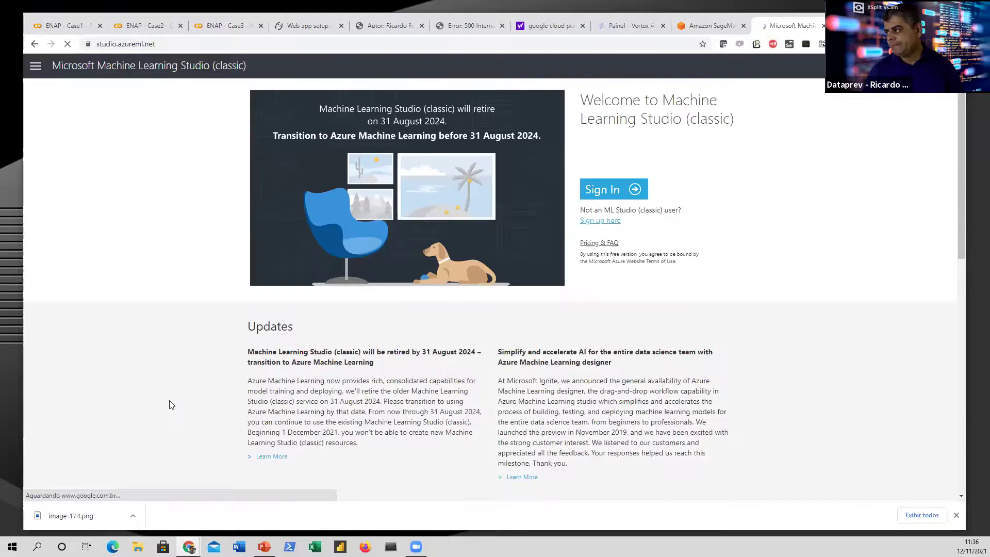
left_click(606, 190)
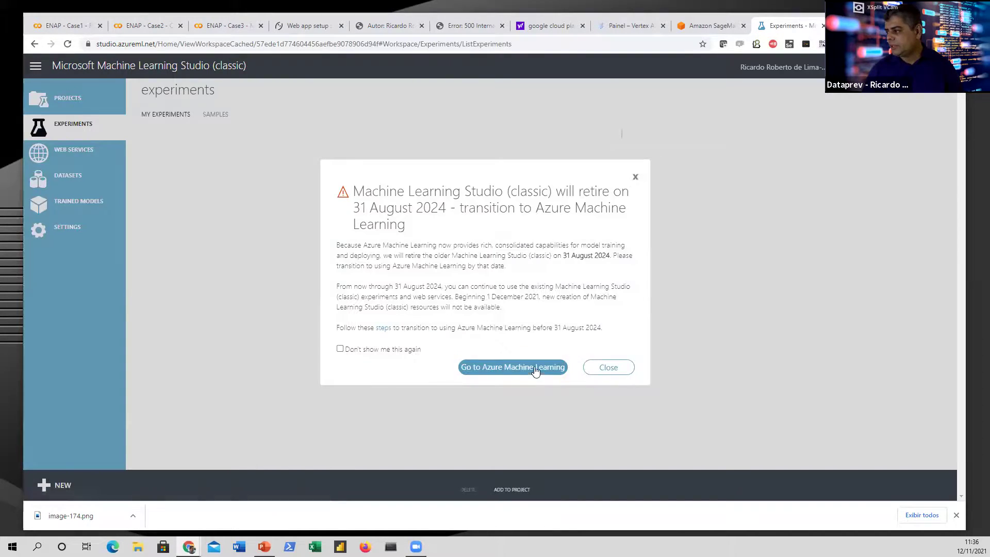
left_click(535, 366)
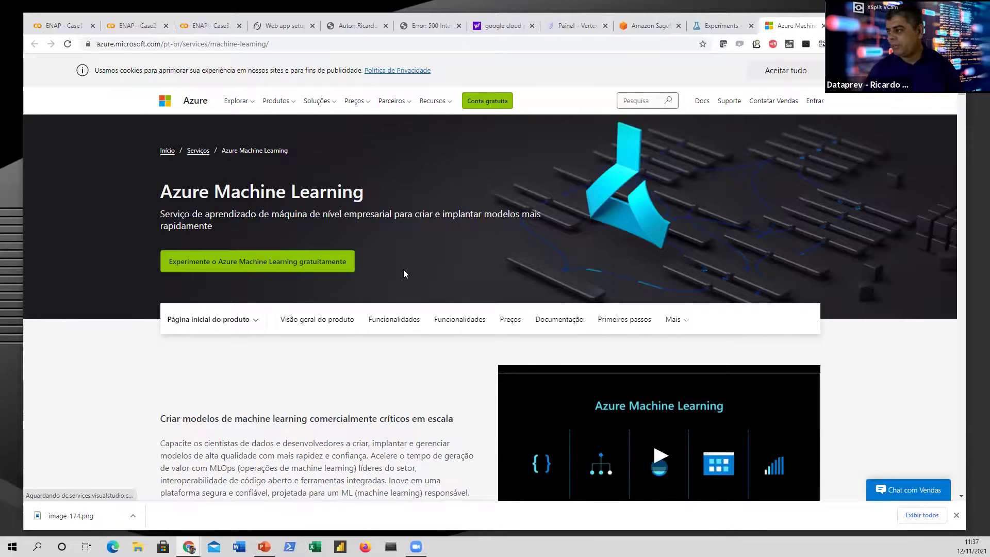
Review the Azure Machine Learning page from the product overview through the main service features for the ML lifecycle, and return to its start.
scroll(403, 270, "down", 4)
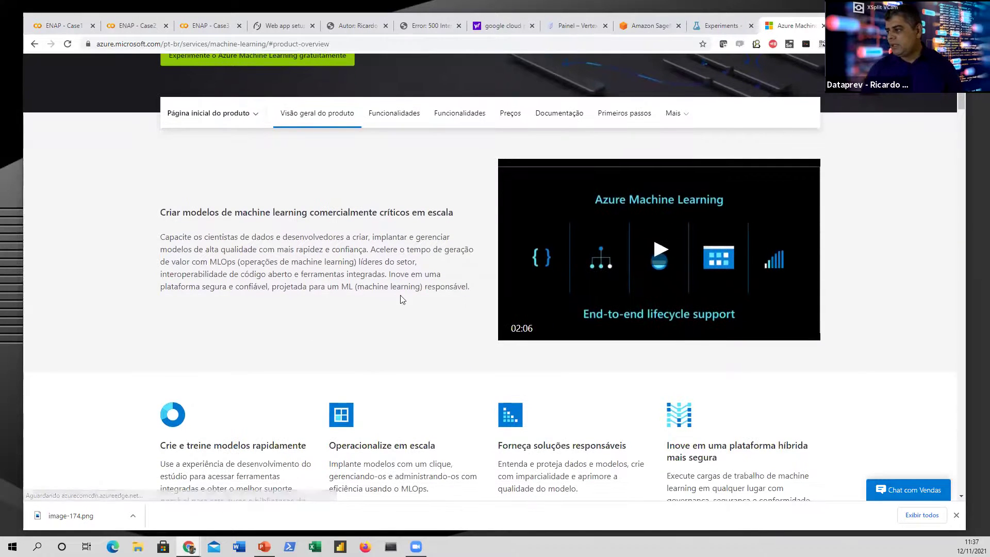
scroll(359, 323, "up", 2)
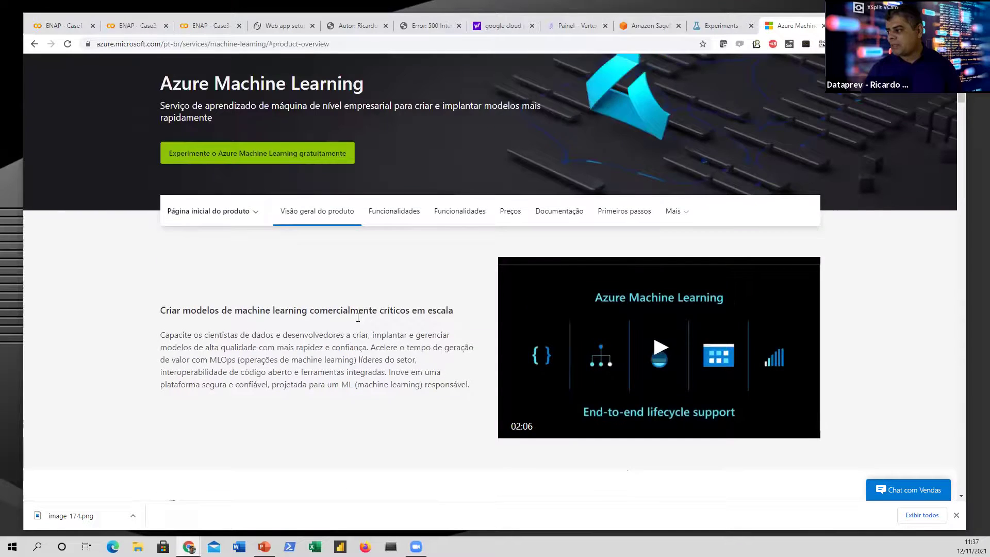
scroll(359, 322, "down", 4)
scroll(359, 322, "down", 2)
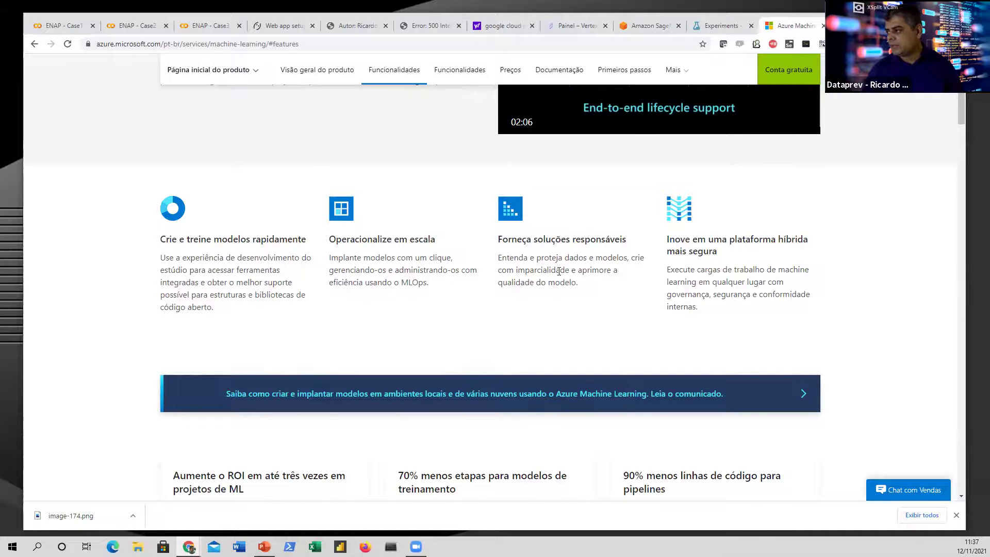
scroll(486, 311, "down", 1)
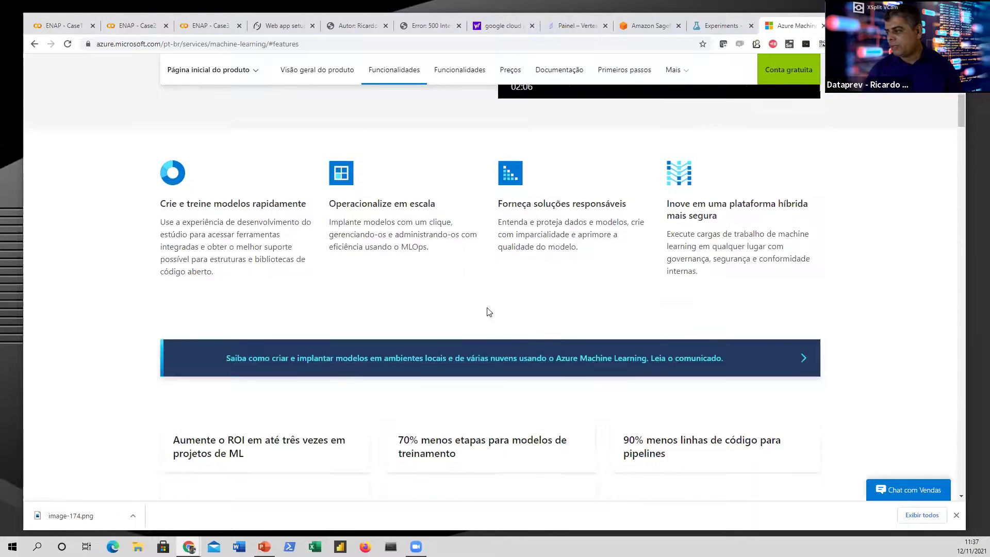
scroll(489, 313, "down", 3)
scroll(488, 315, "down", 3)
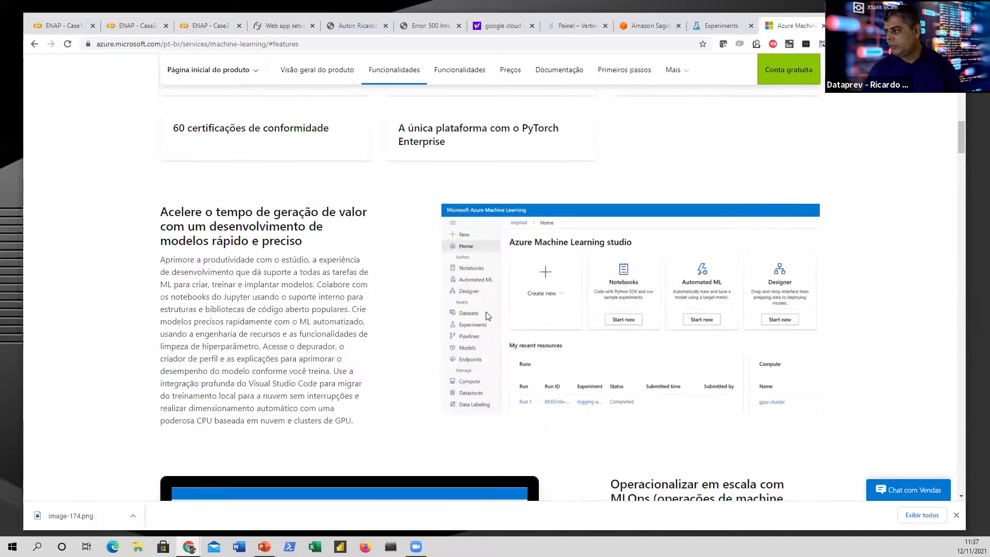
scroll(486, 312, "down", 5)
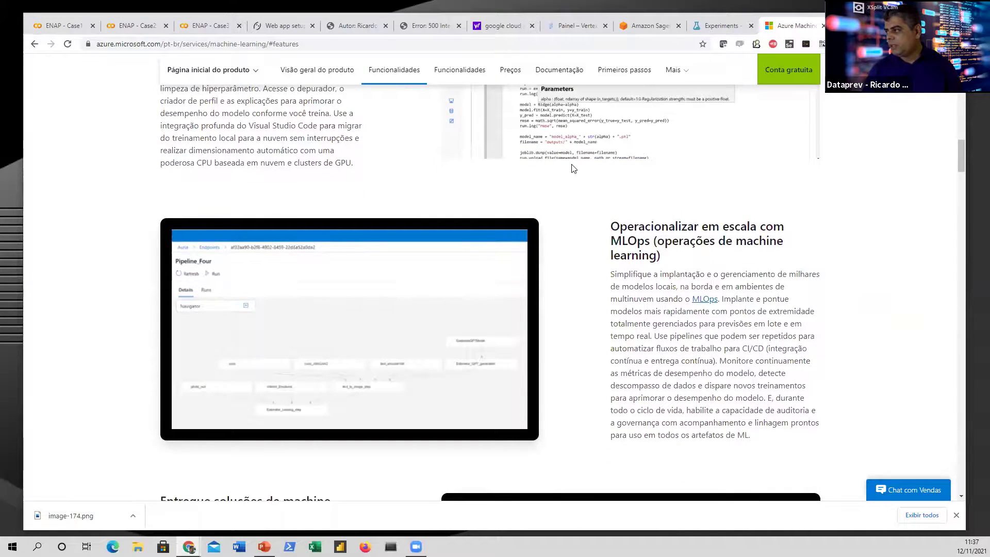
scroll(566, 172, "up", 1)
scroll(566, 173, "up", 1)
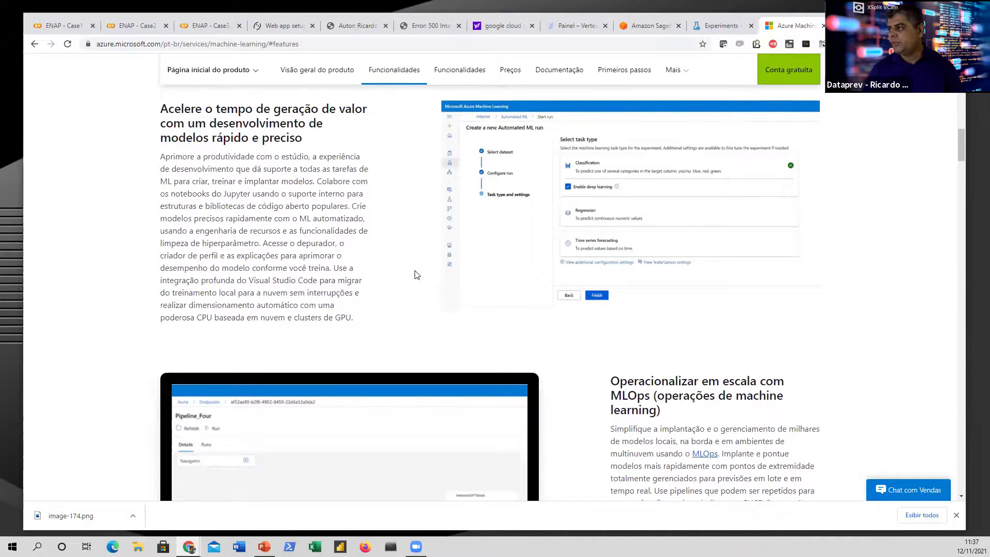
scroll(415, 272, "down", 3)
scroll(415, 272, "down", 8)
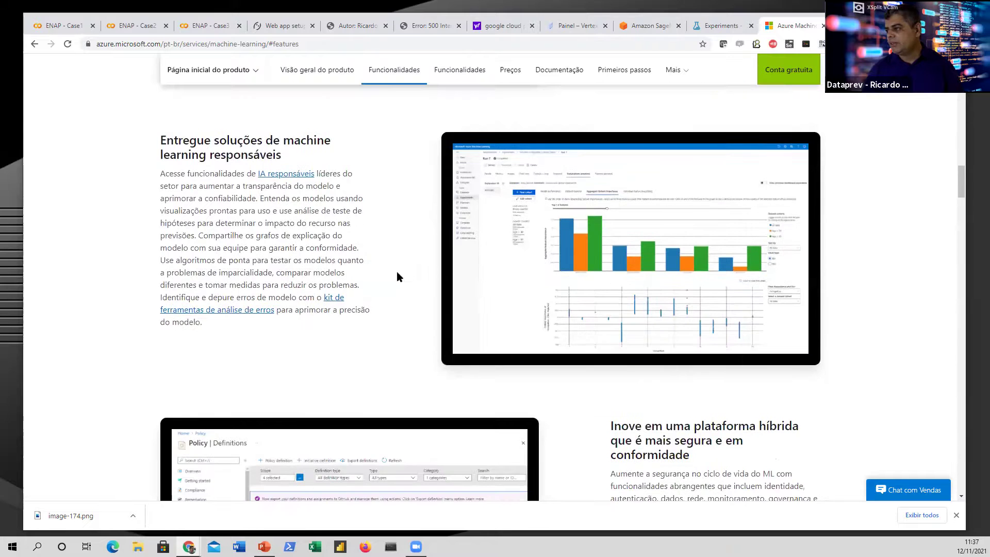
scroll(434, 307, "down", 4)
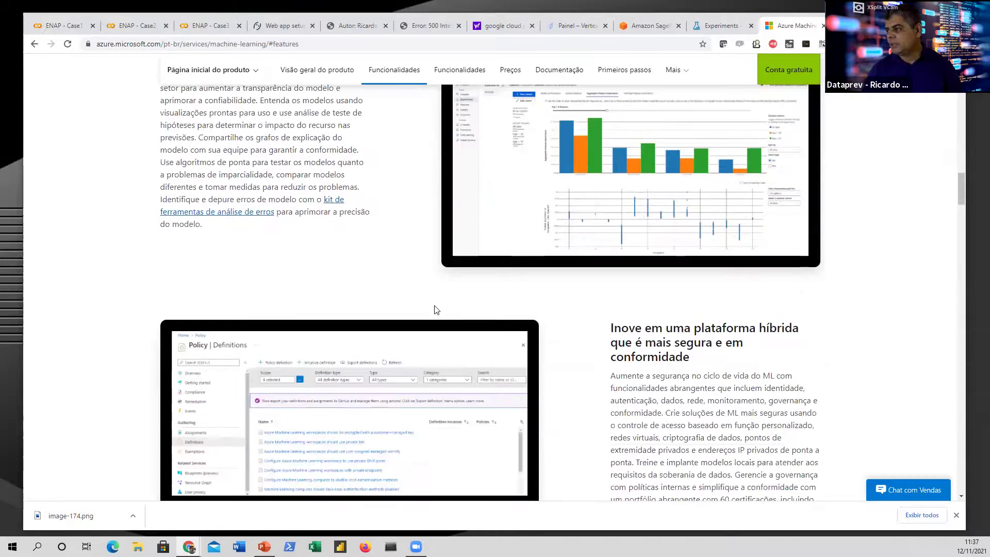
scroll(434, 308, "down", 8)
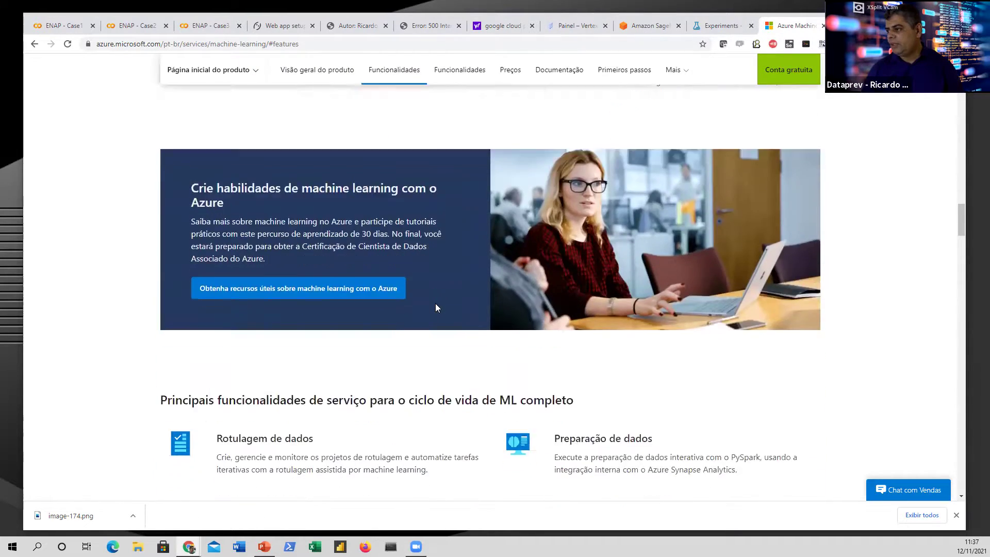
scroll(436, 303, "down", 3)
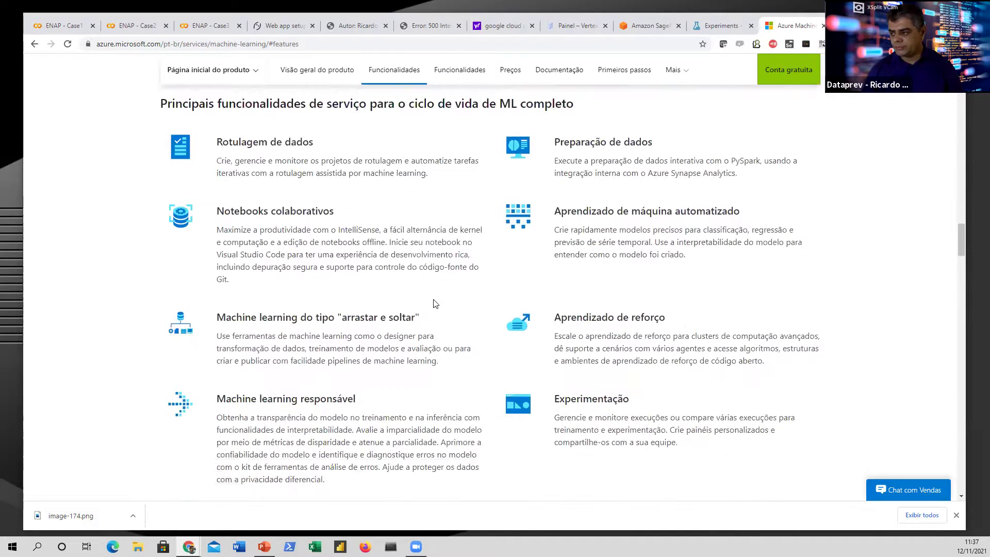
scroll(434, 303, "up", 20)
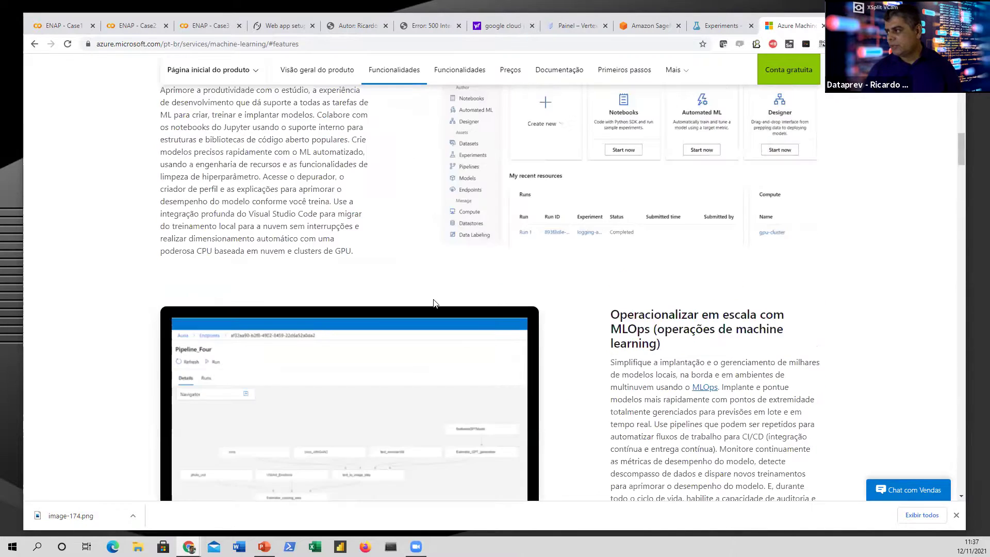
scroll(475, 272, "up", 10)
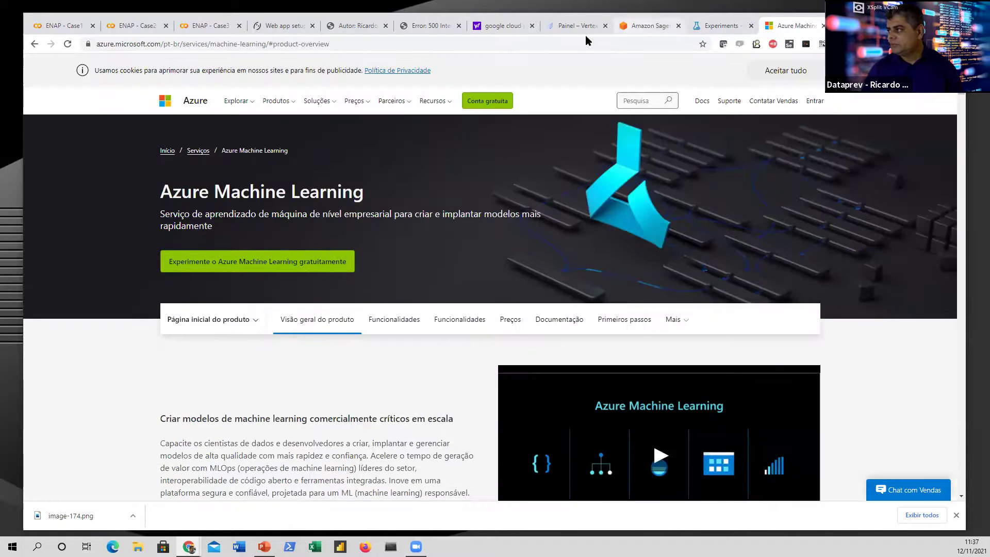
Revisit the ENAP Case2 Crioterapia Colab notebook and the mammal classification form on PythonAnywhere.
left_click(133, 27)
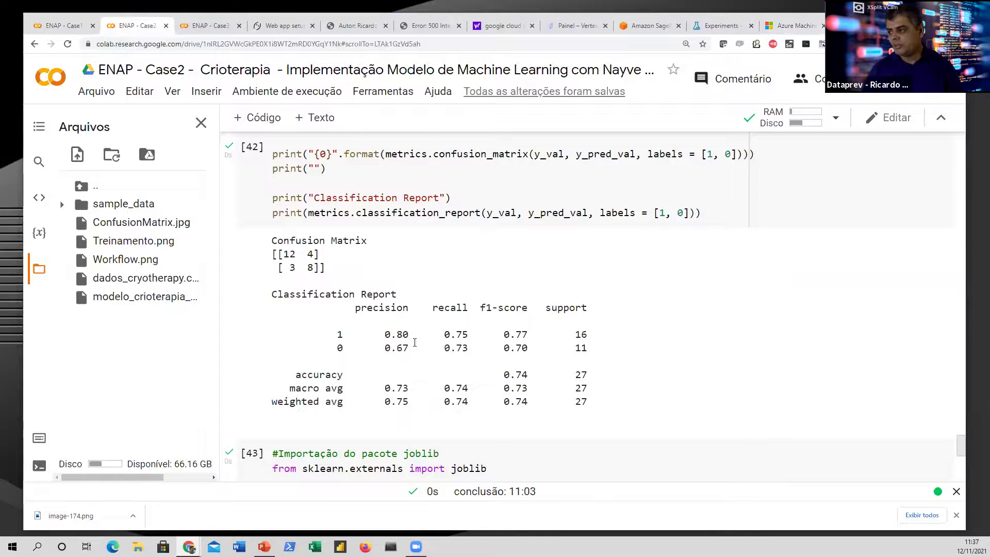
left_click(367, 27)
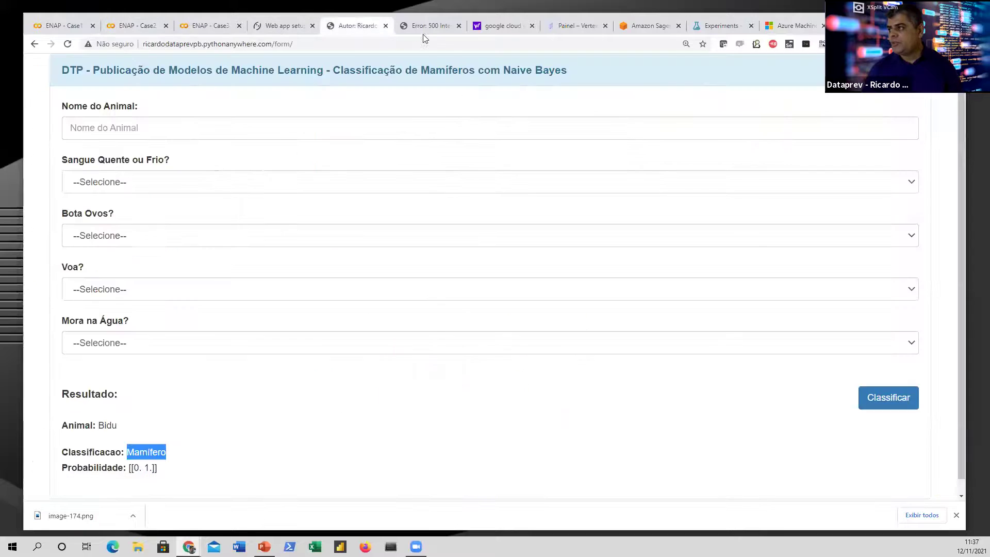
left_click(431, 29)
left_click(366, 25)
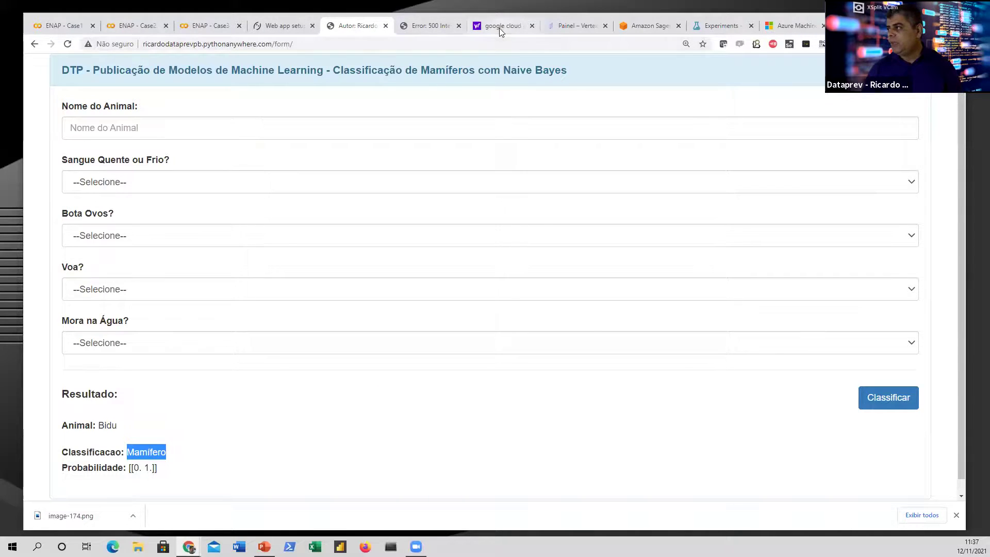
Compare the Vertex AI dashboard, the Amazon SageMaker introduction and the Azure Machine Learning page, ending on the Vertex AI dashboard.
left_click(573, 28)
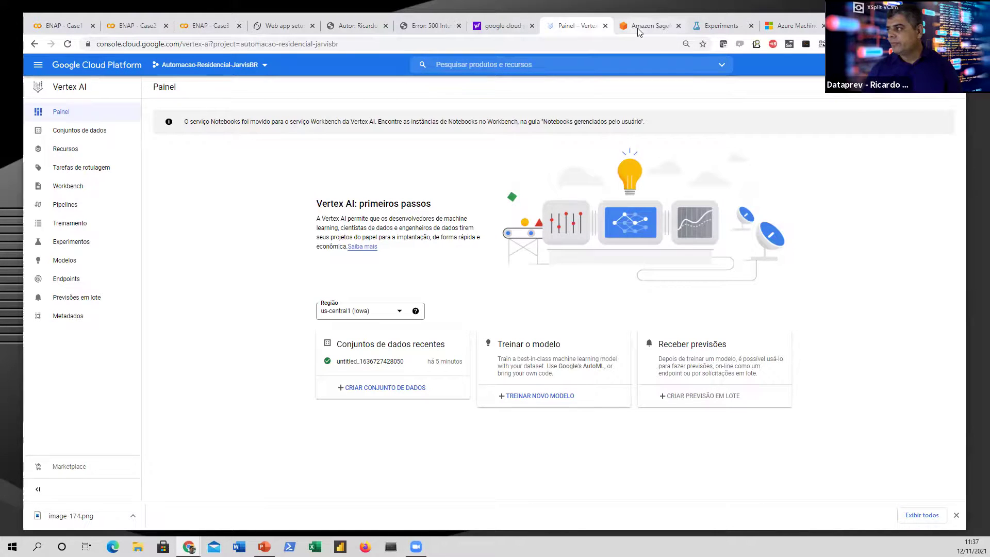
key("ctrl+Tab")
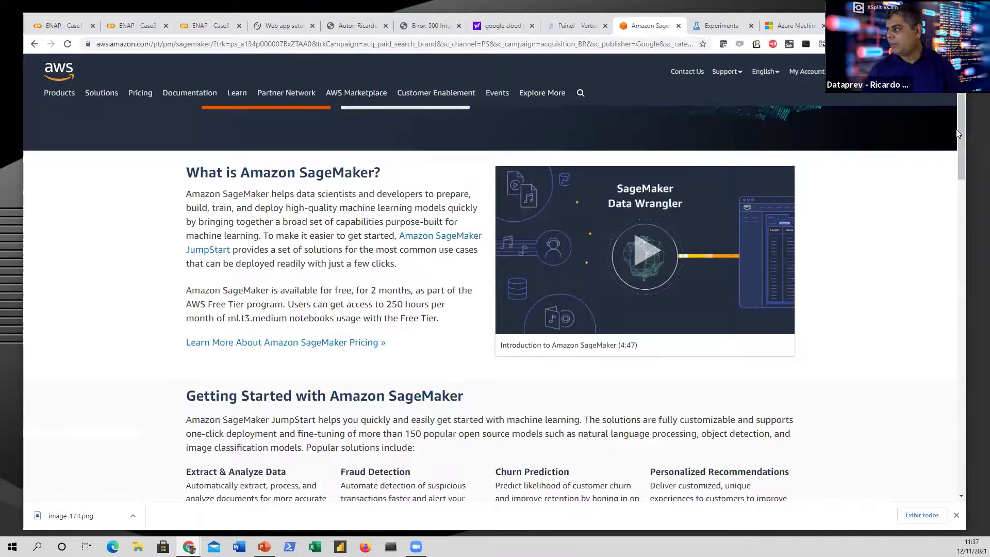
scroll(300, 219, "up", 3)
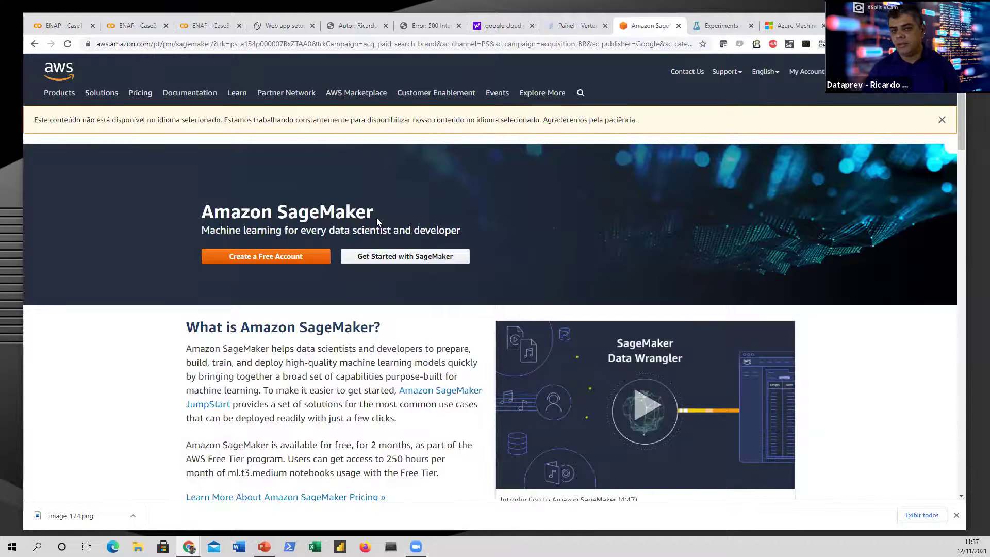
left_click(795, 26)
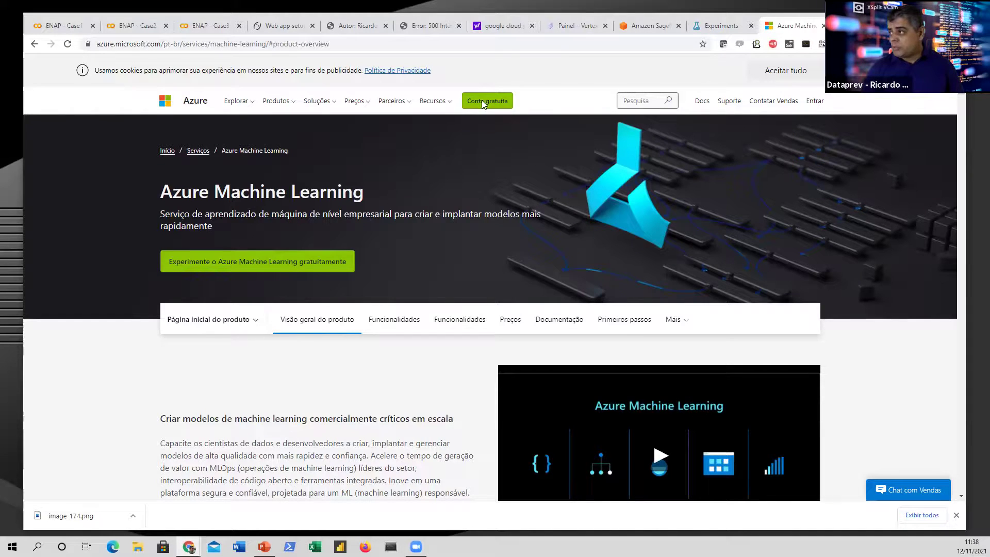
left_click(608, 27)
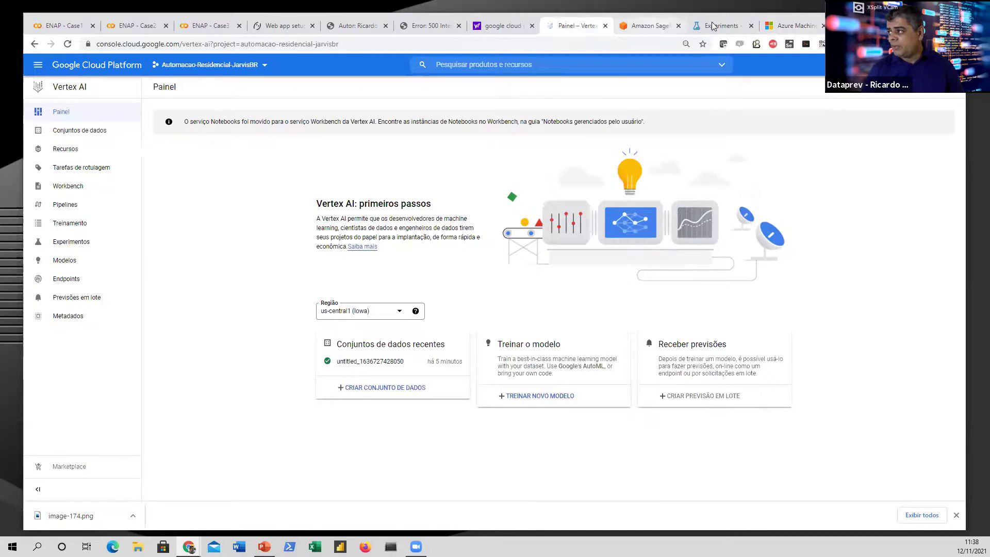
left_click(784, 28)
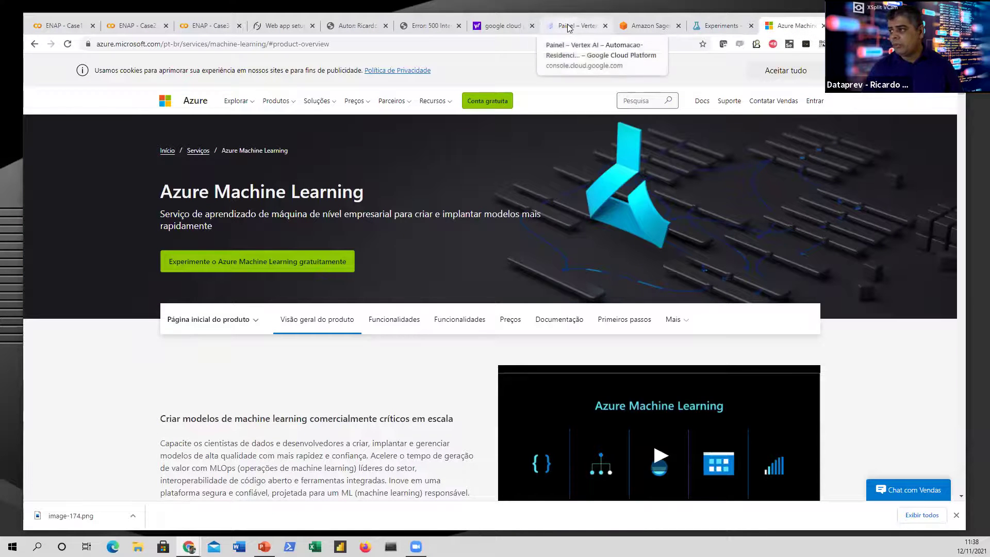
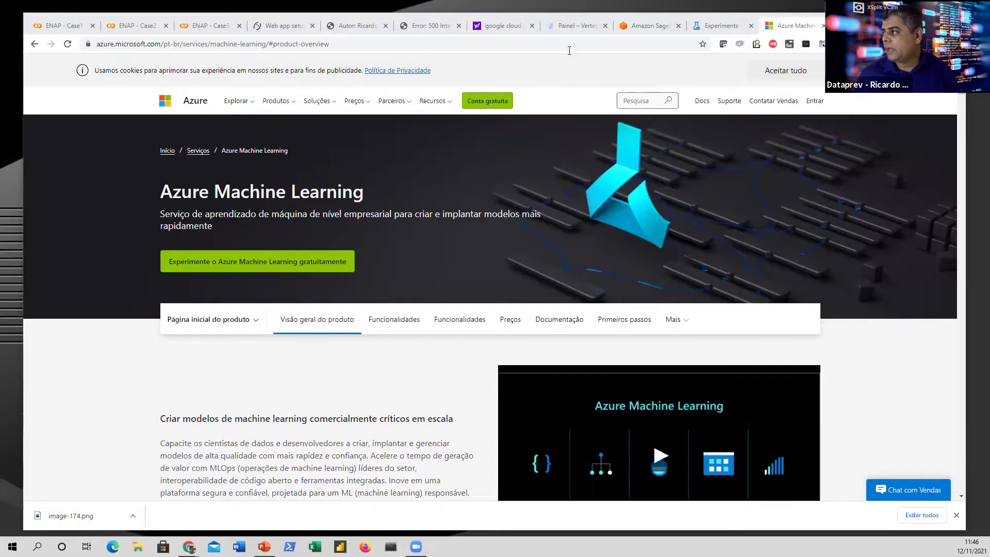
left_click(578, 29)
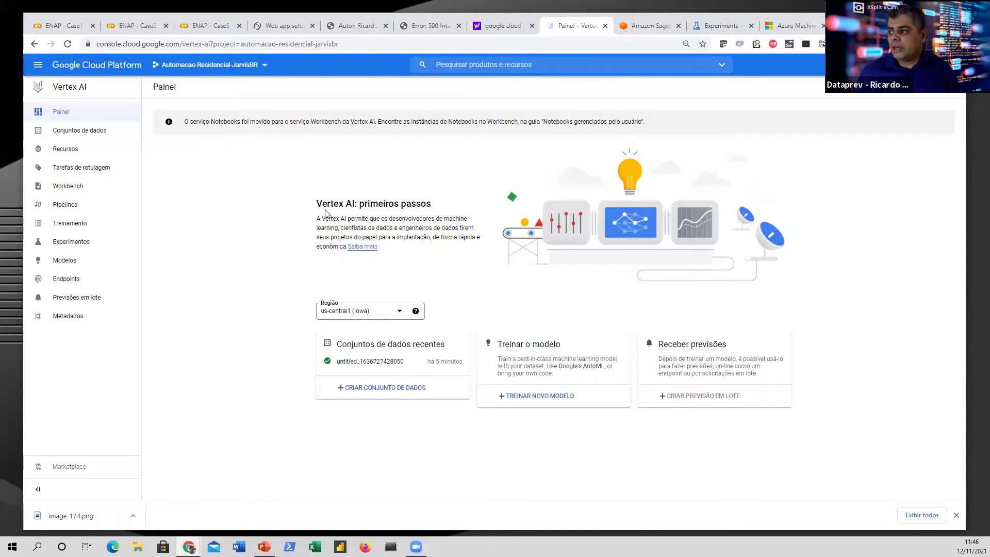